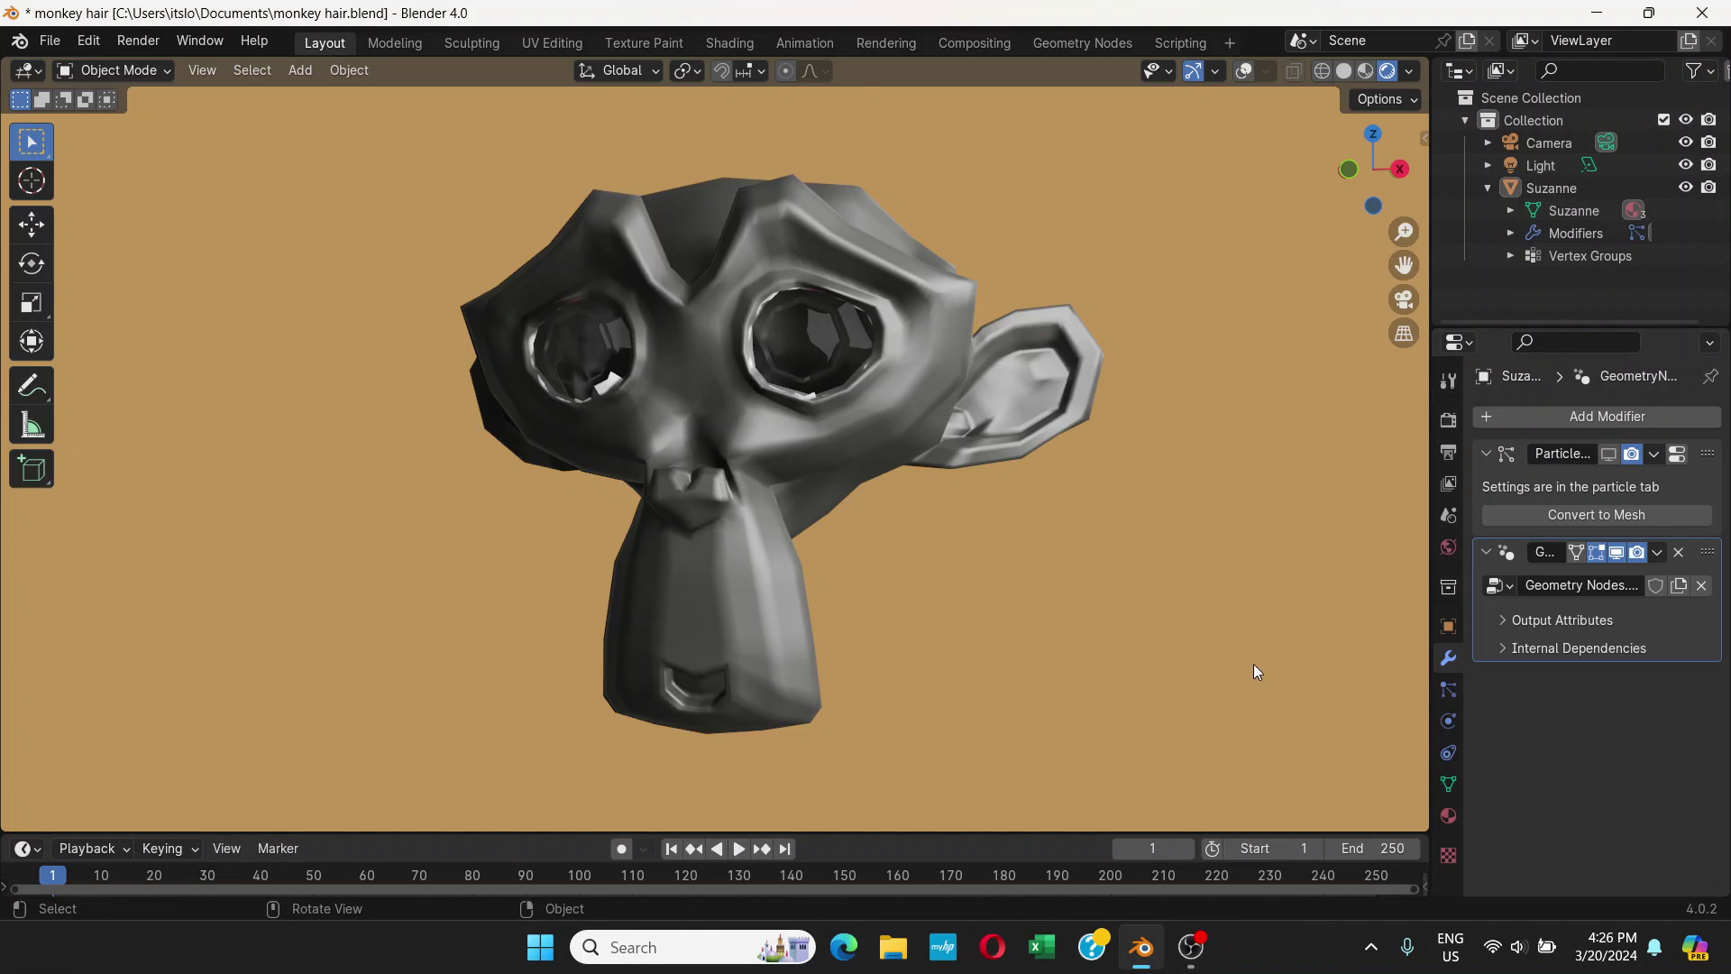
# - Delete Suzanne's existing hair particle system from the Particles tab
pyautogui.click(1609, 455)
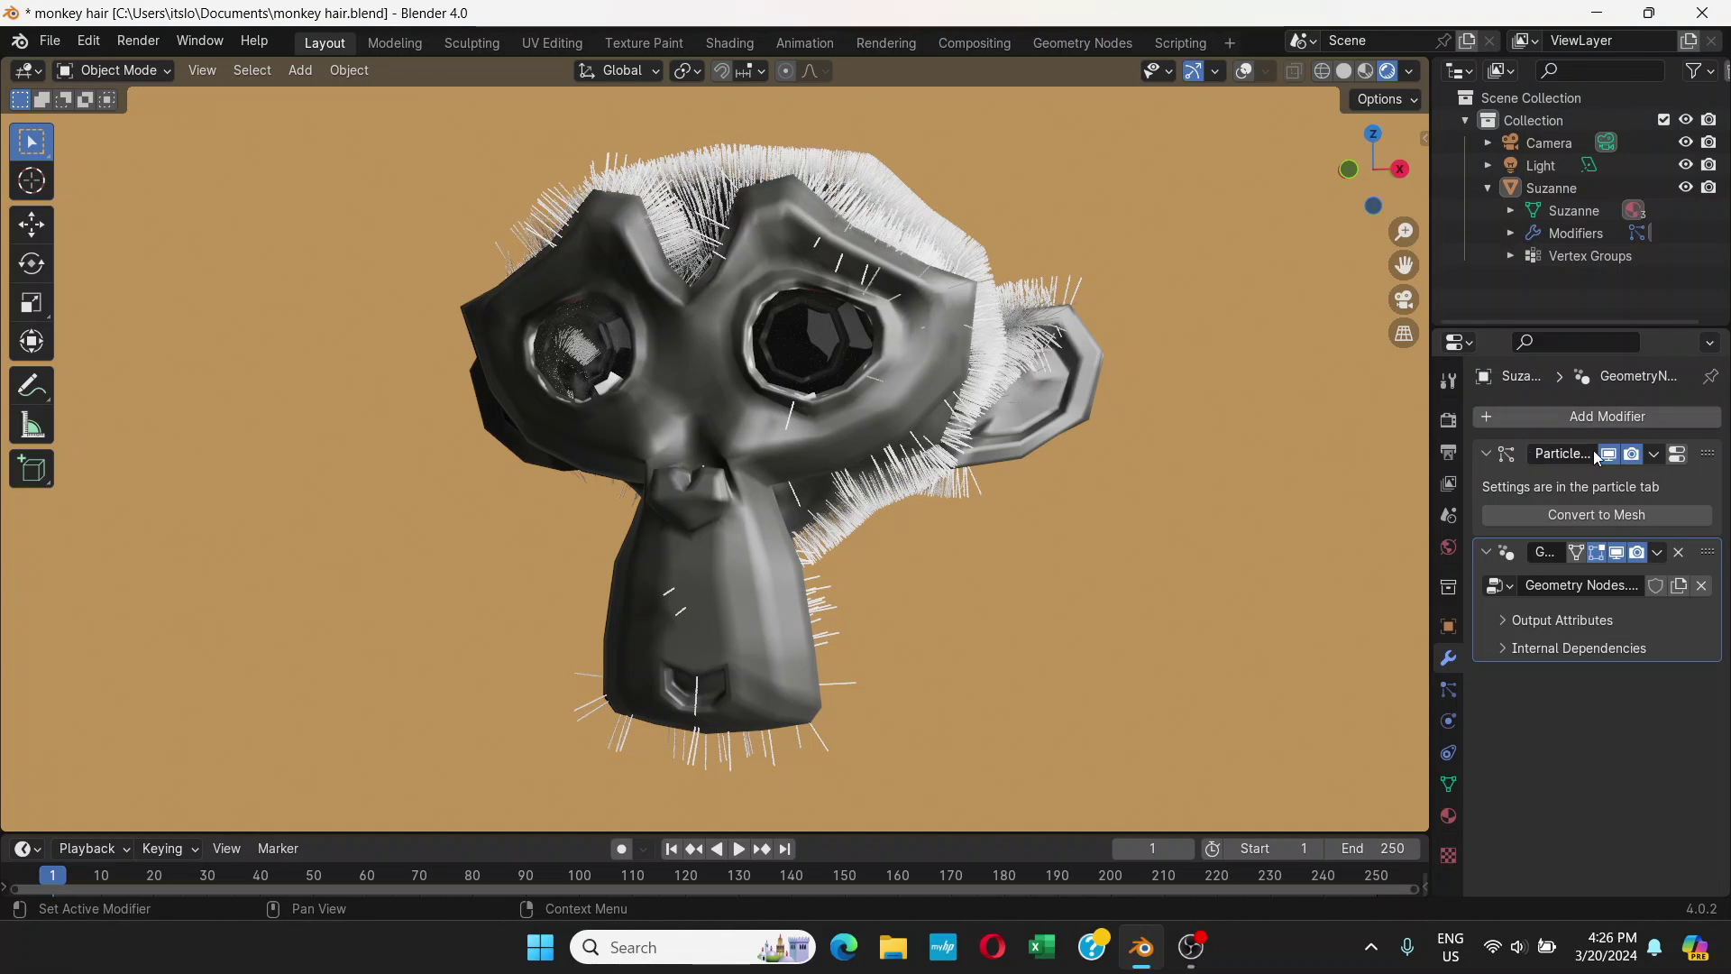
pyautogui.click(1710, 458)
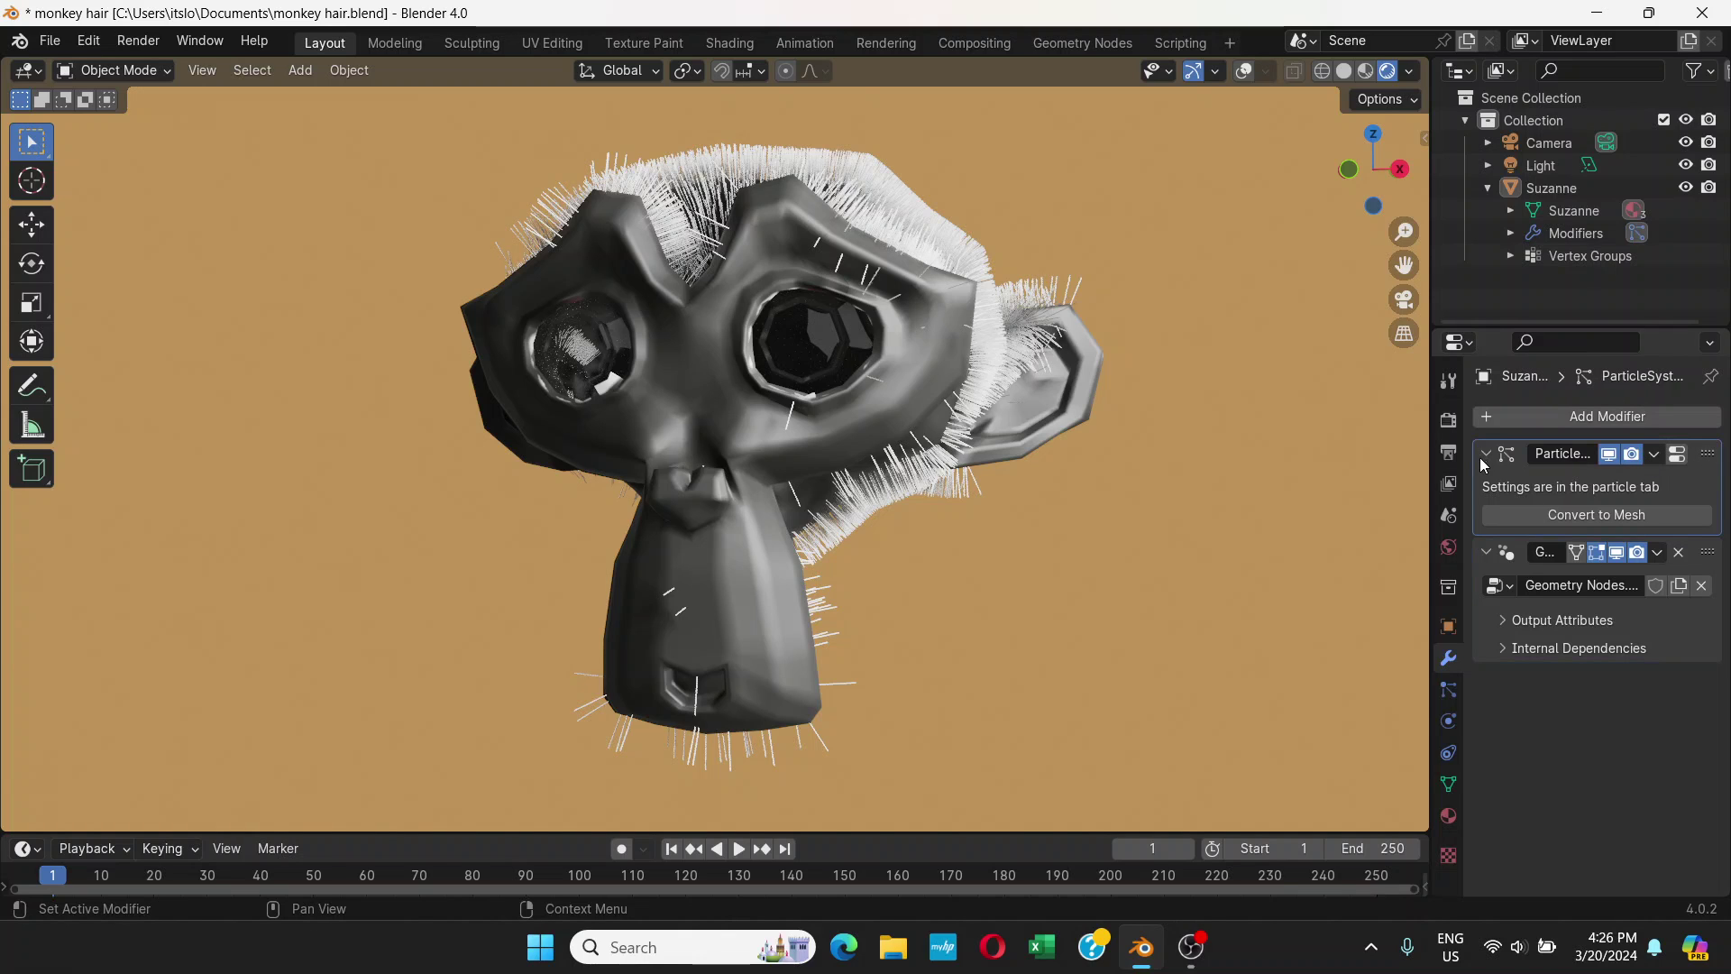
pyautogui.click(1448, 689)
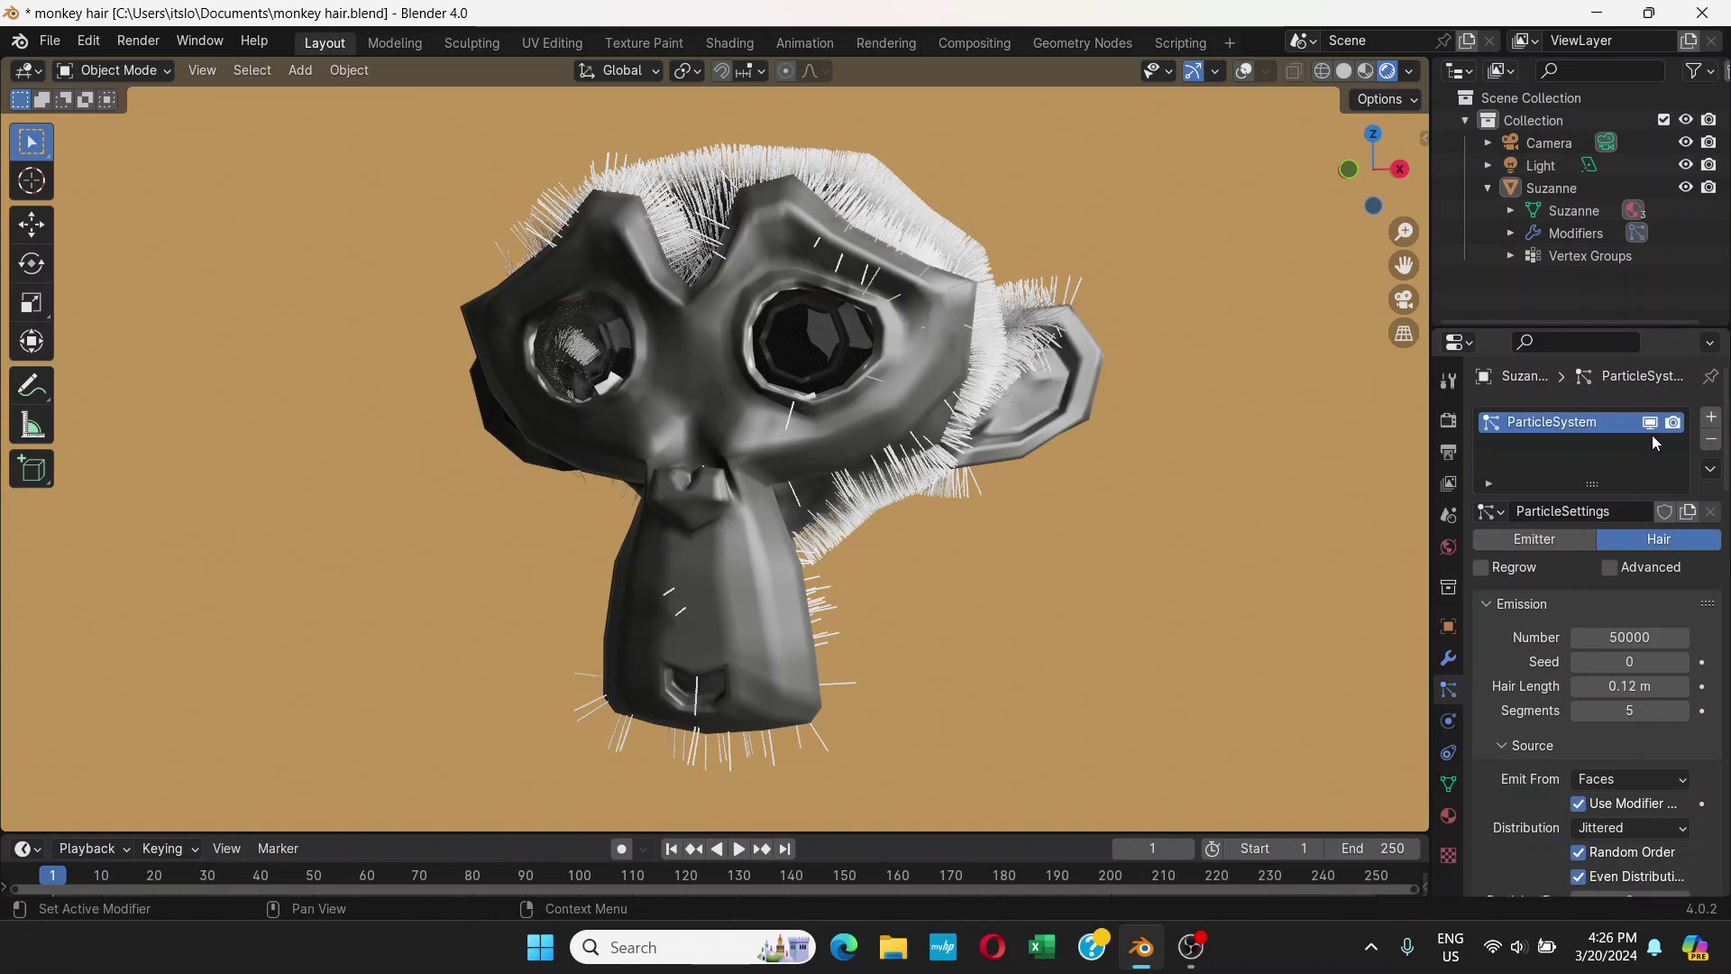
pyautogui.click(1710, 439)
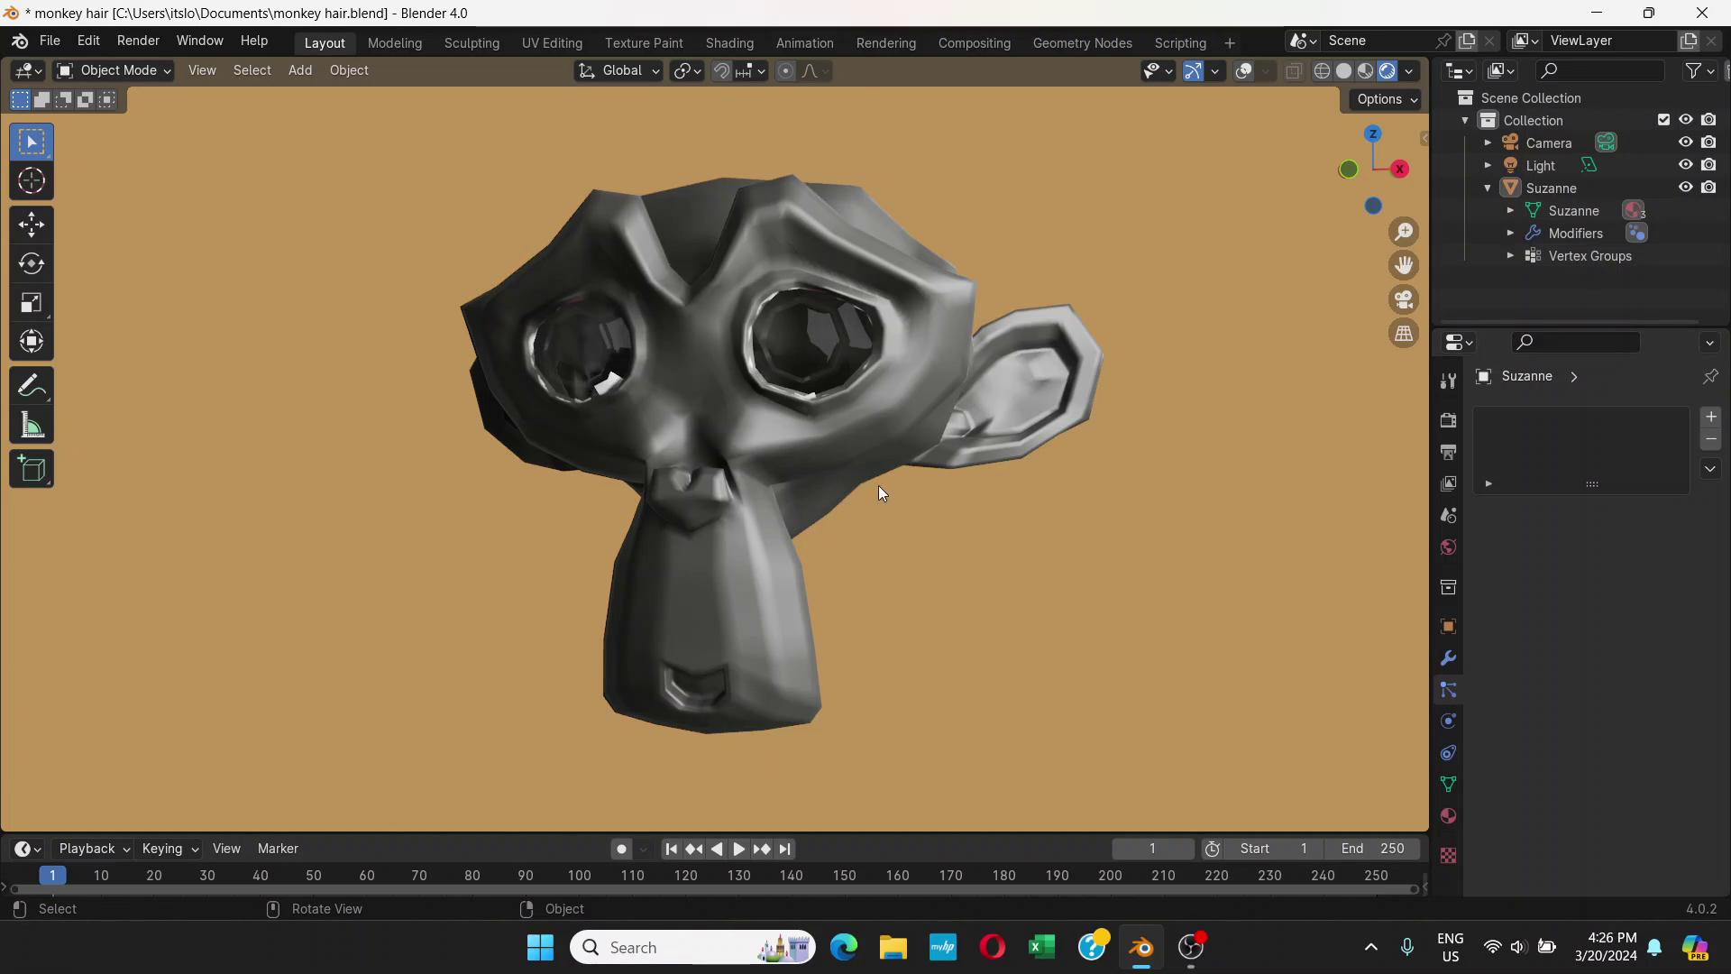
# - Select Suzanne and switch the viewport overlays on
pyautogui.click(840, 218)
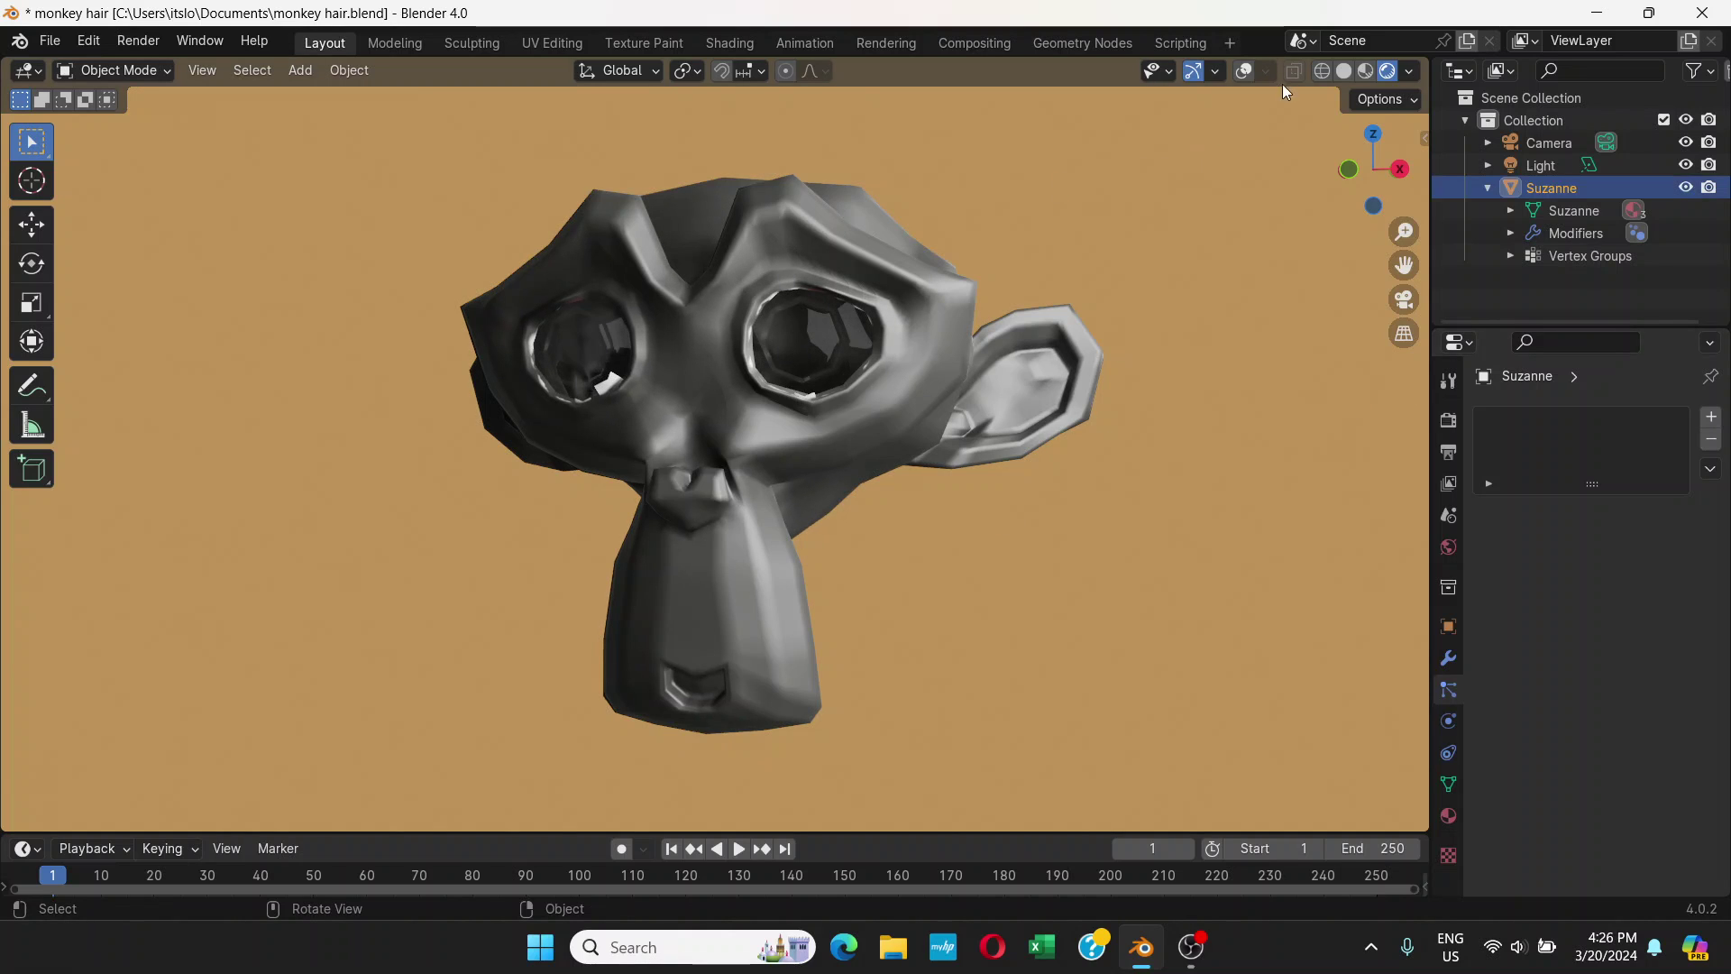
pyautogui.click(1245, 76)
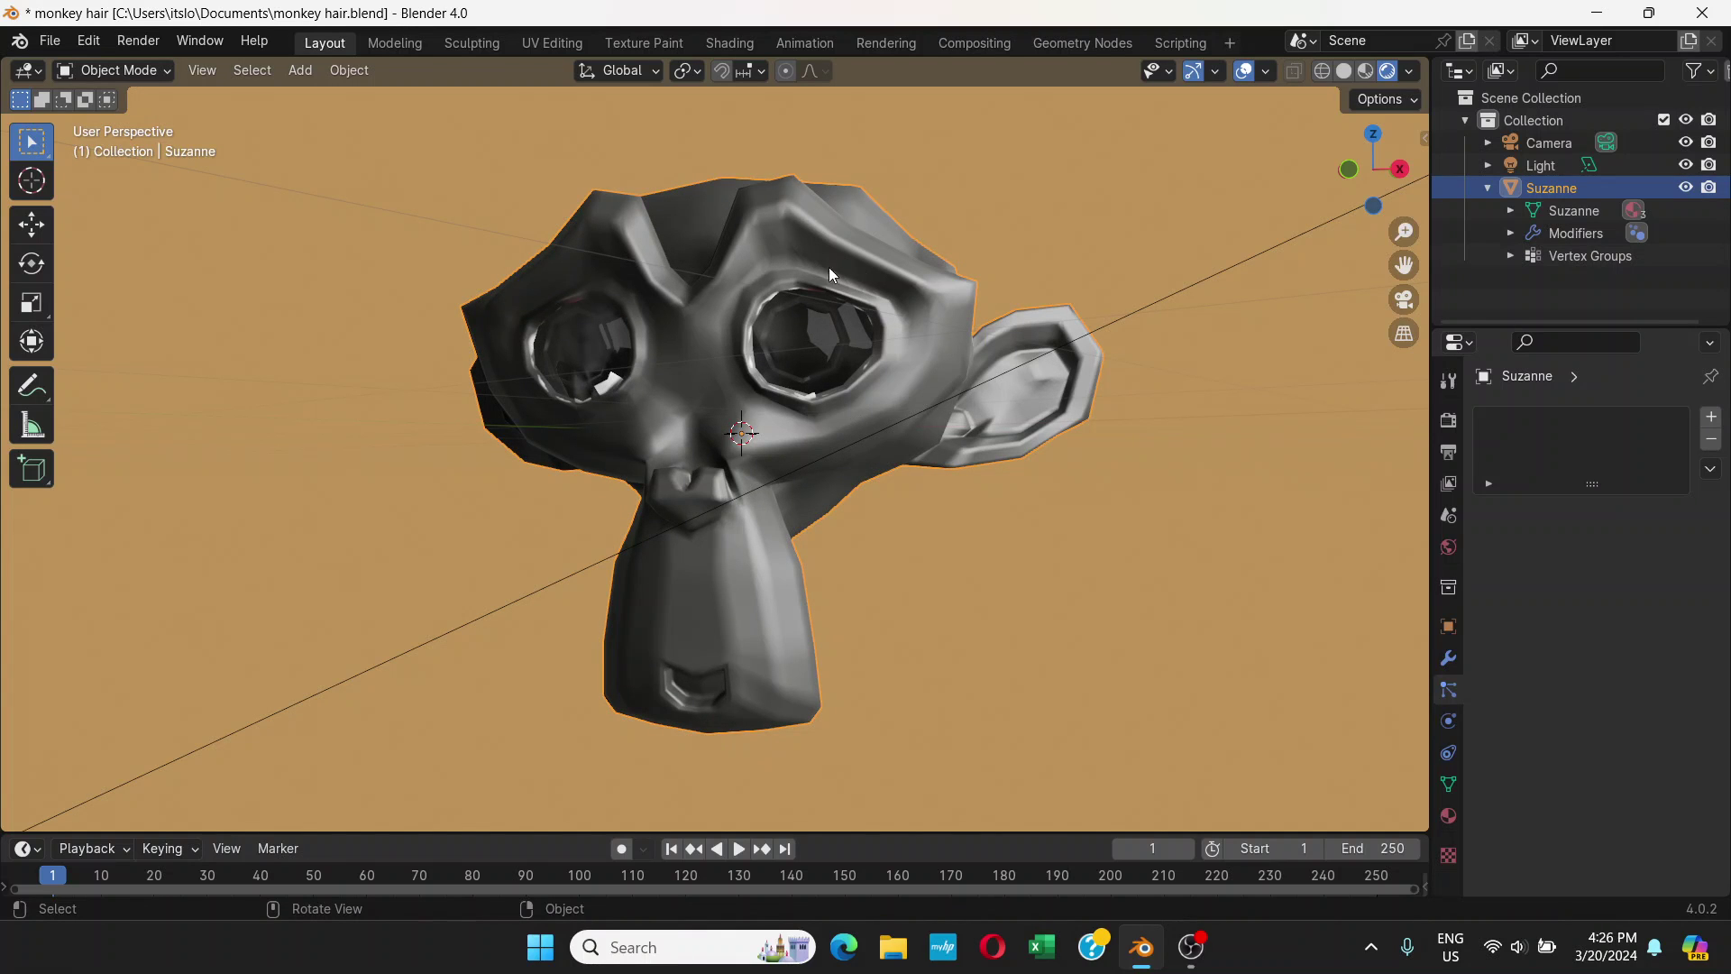
pyautogui.moveTo(826, 273); pyautogui.dragTo(770, 306, button='middle')
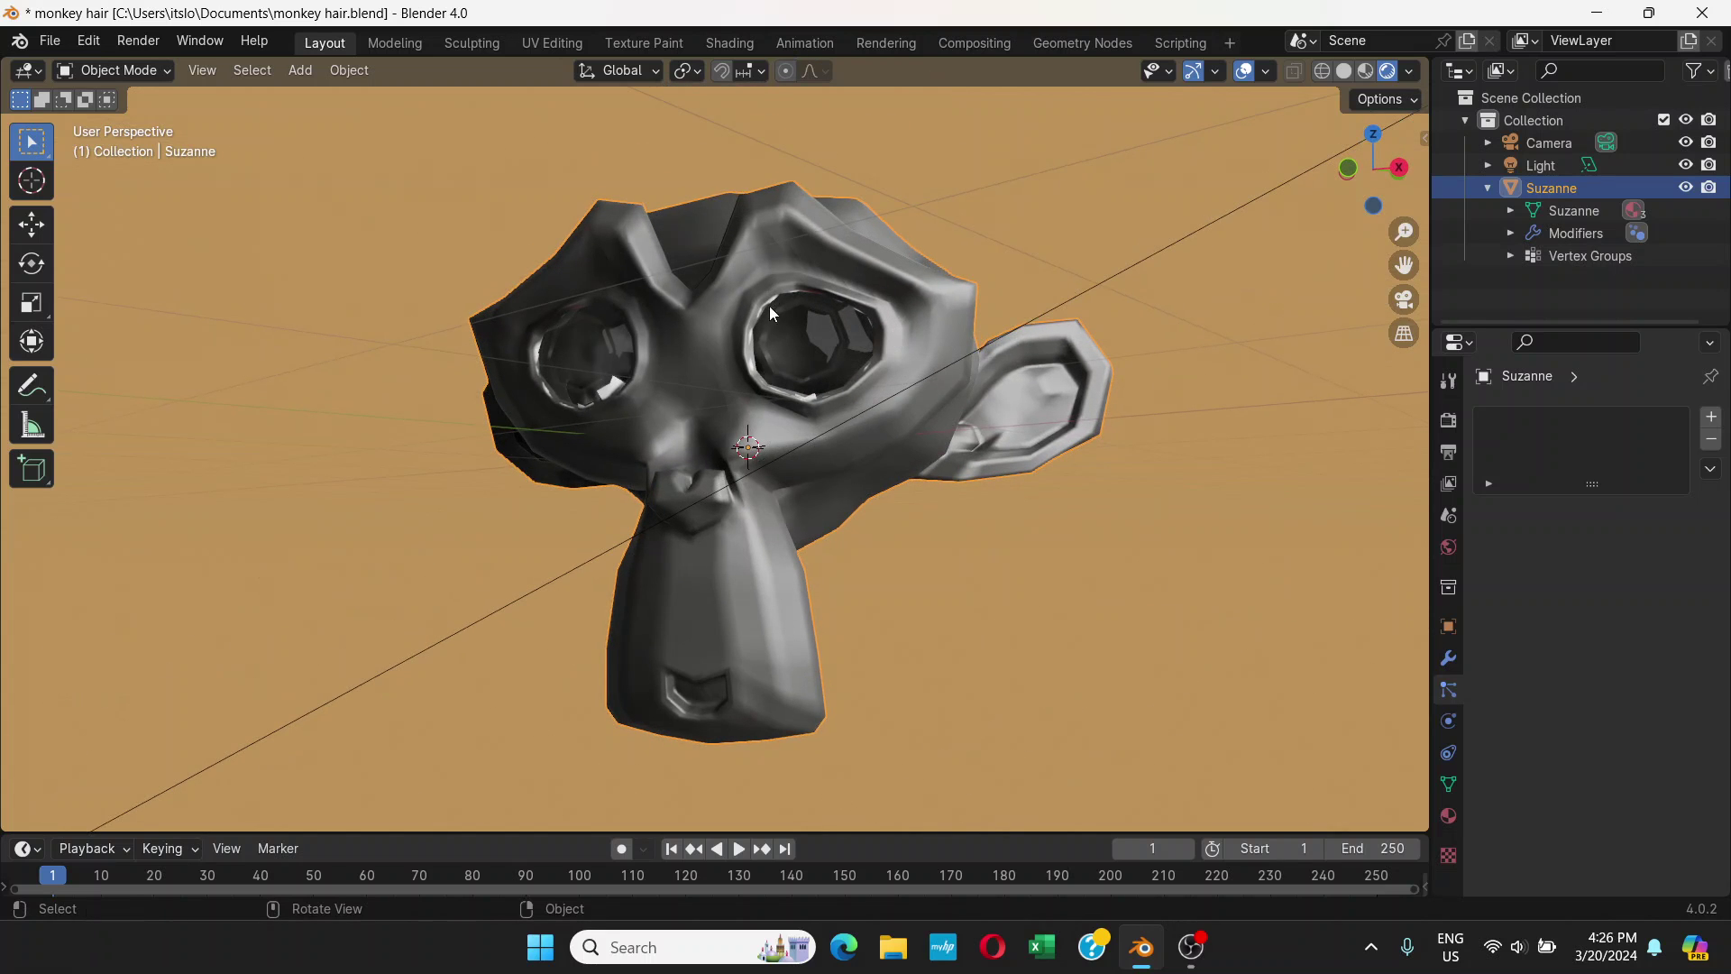
# - Add a new particle system, ParticleSettings.001, set to Hair with 1000 strands 4 m long
pyautogui.click(1448, 658)
pyautogui.click(1448, 690)
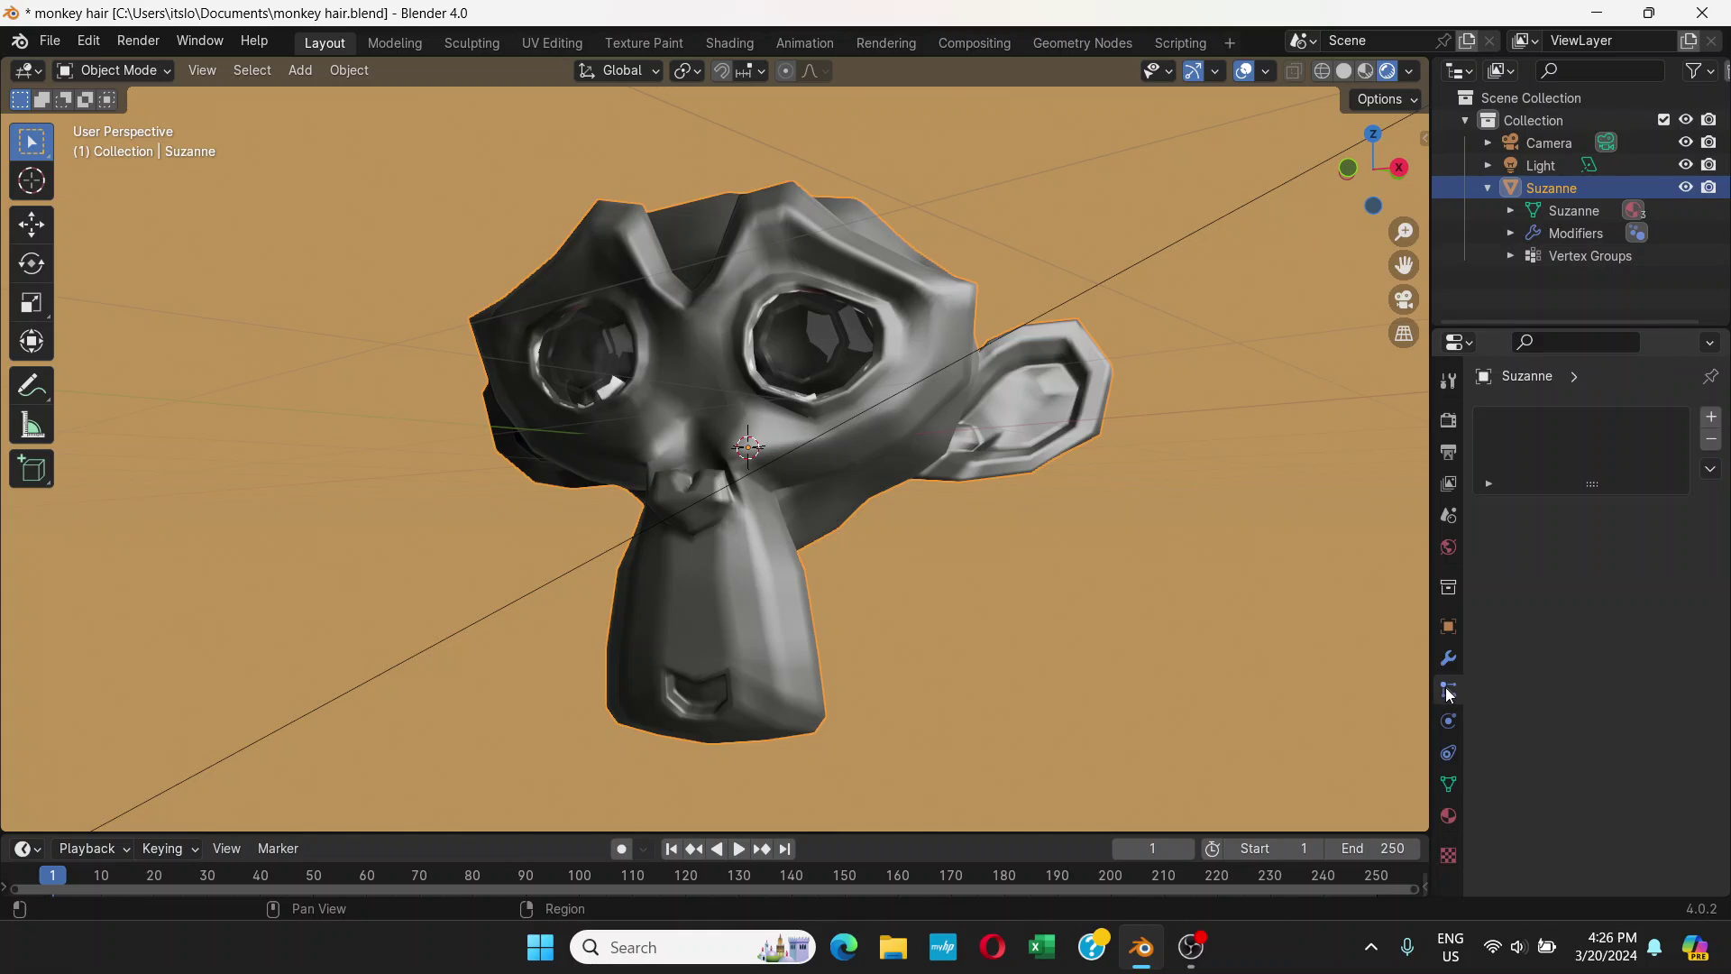
pyautogui.click(1710, 419)
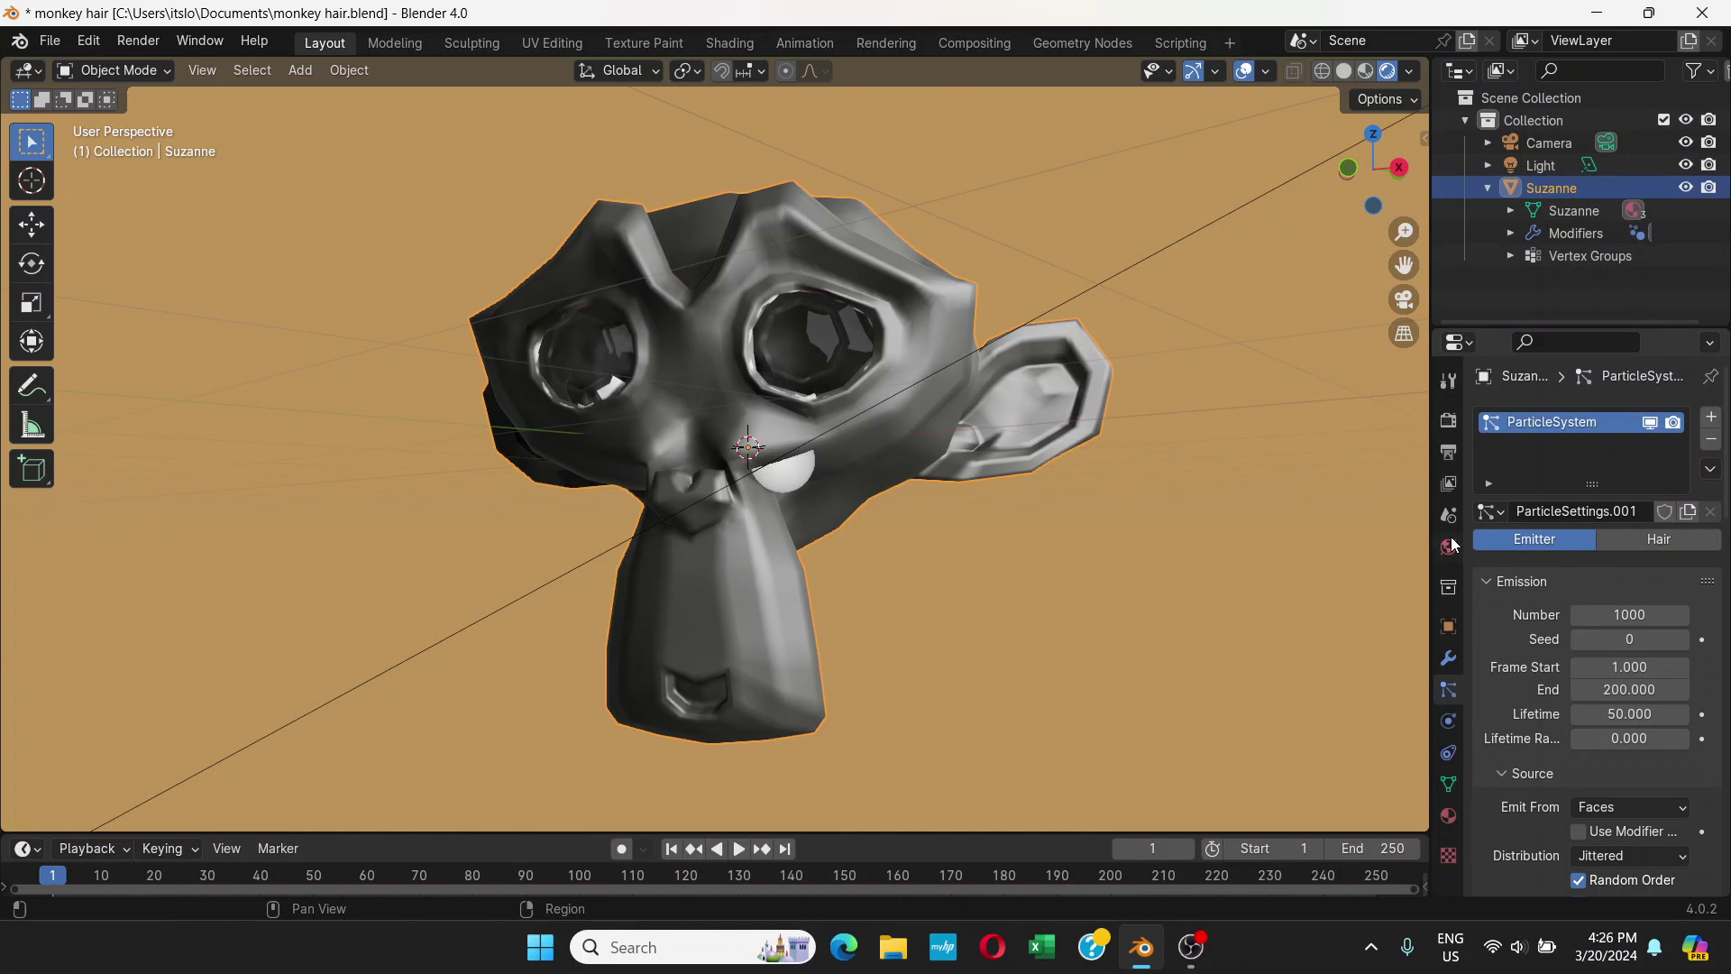
pyautogui.click(1660, 541)
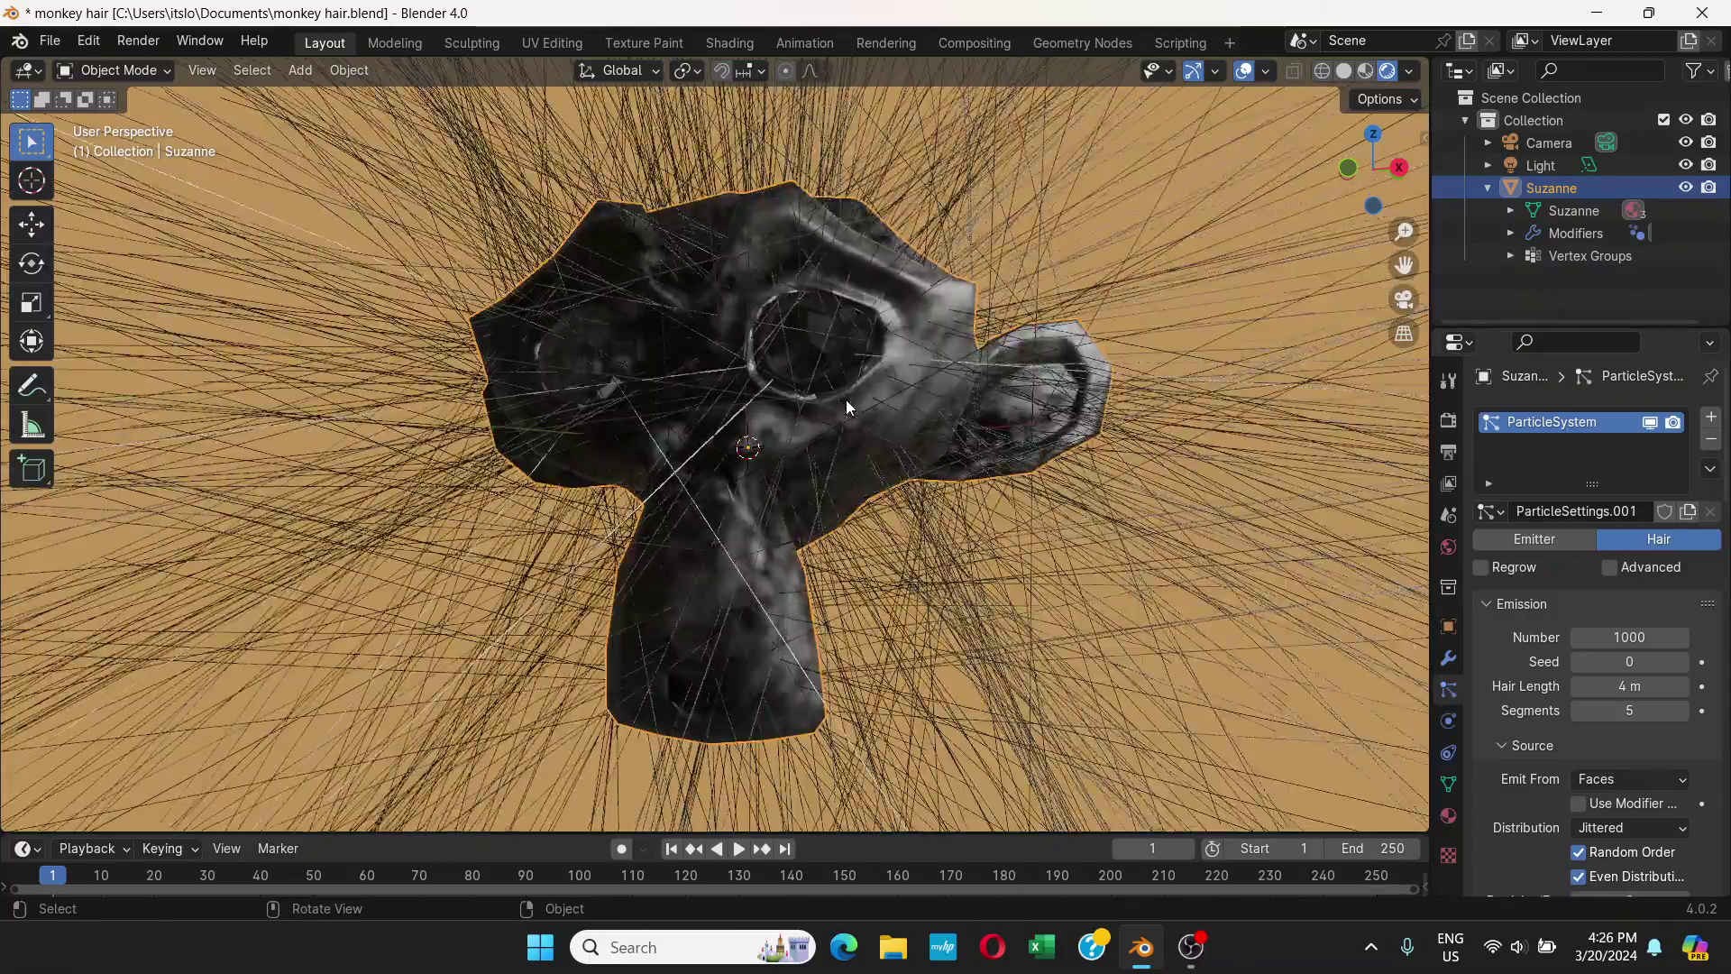
pyautogui.scroll(-4, 846, 399)
pyautogui.moveTo(844, 442); pyautogui.dragTo(791, 444, button='middle')
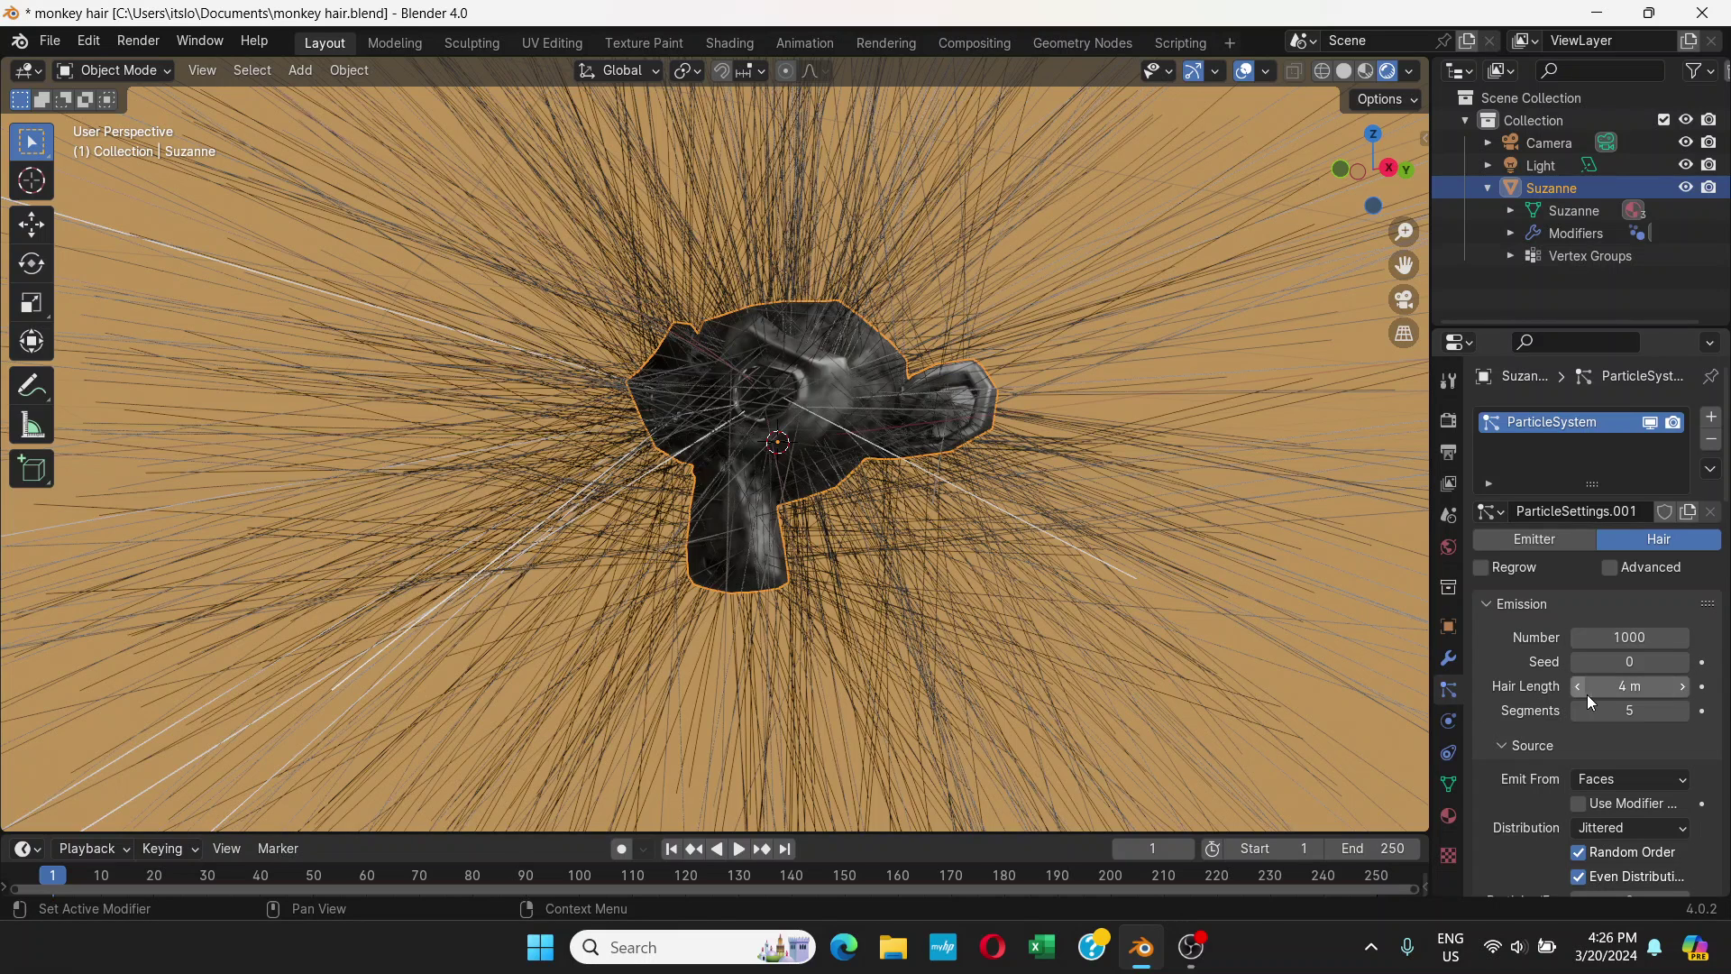
# - Set the Hair Length to 0.1 m so the strands become short bristles
pyautogui.click(1632, 688)
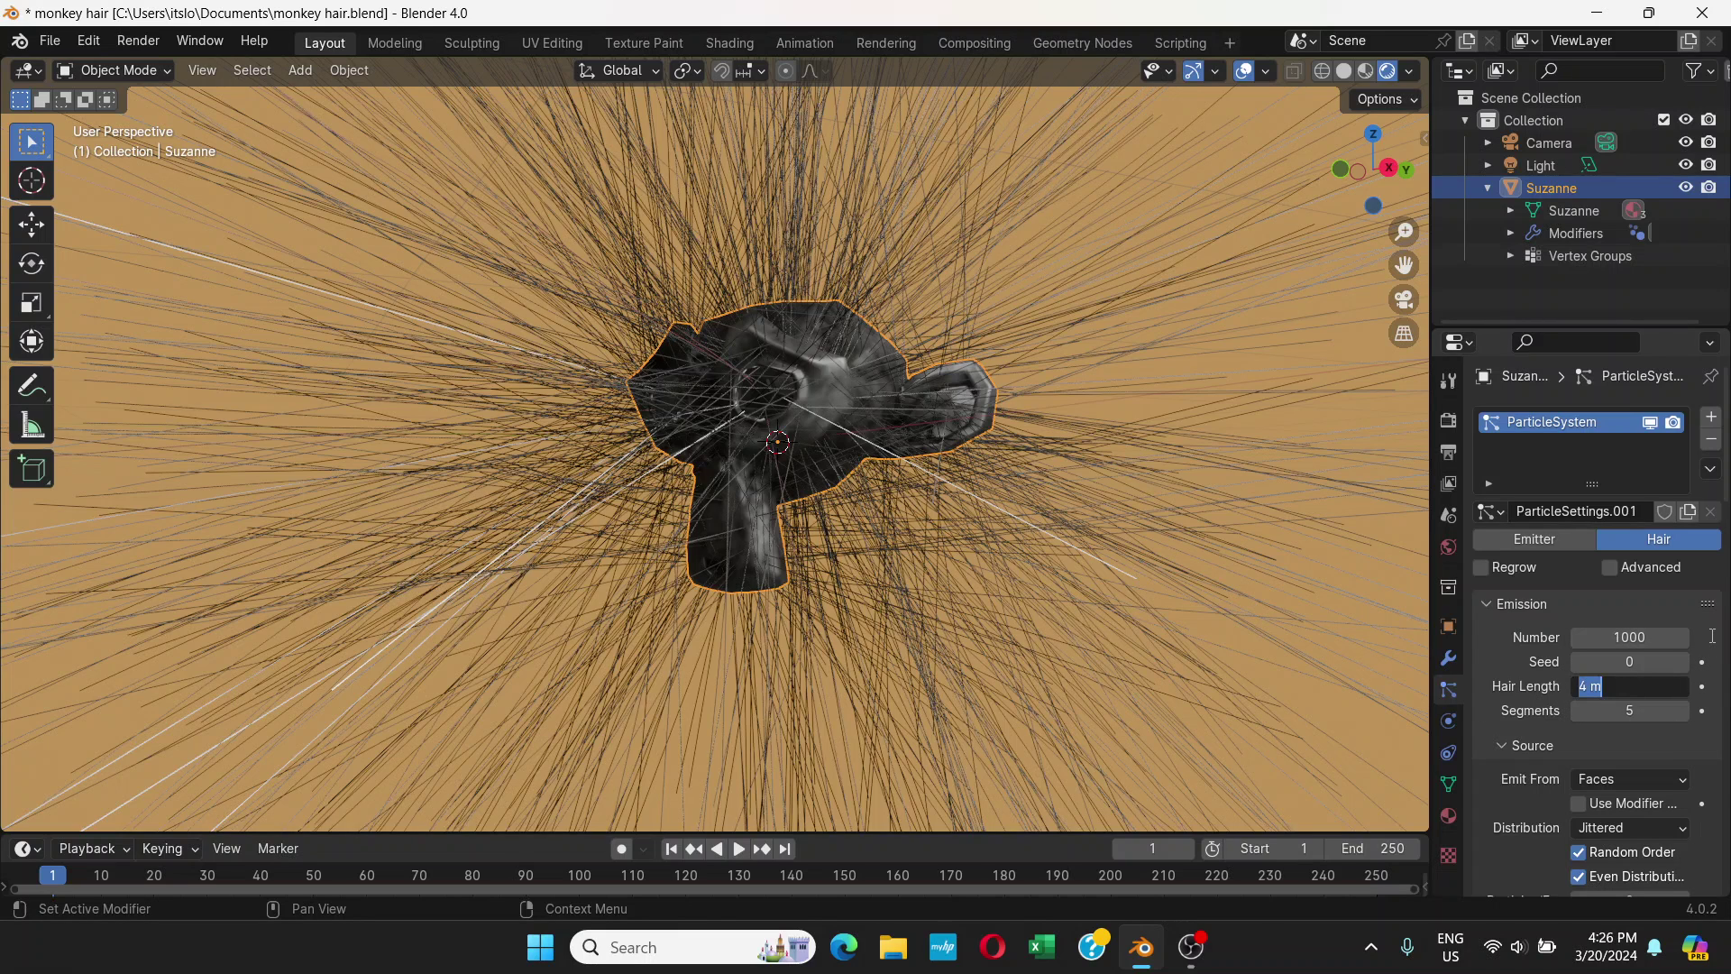
pyautogui.write('.1')
pyautogui.press('Return')
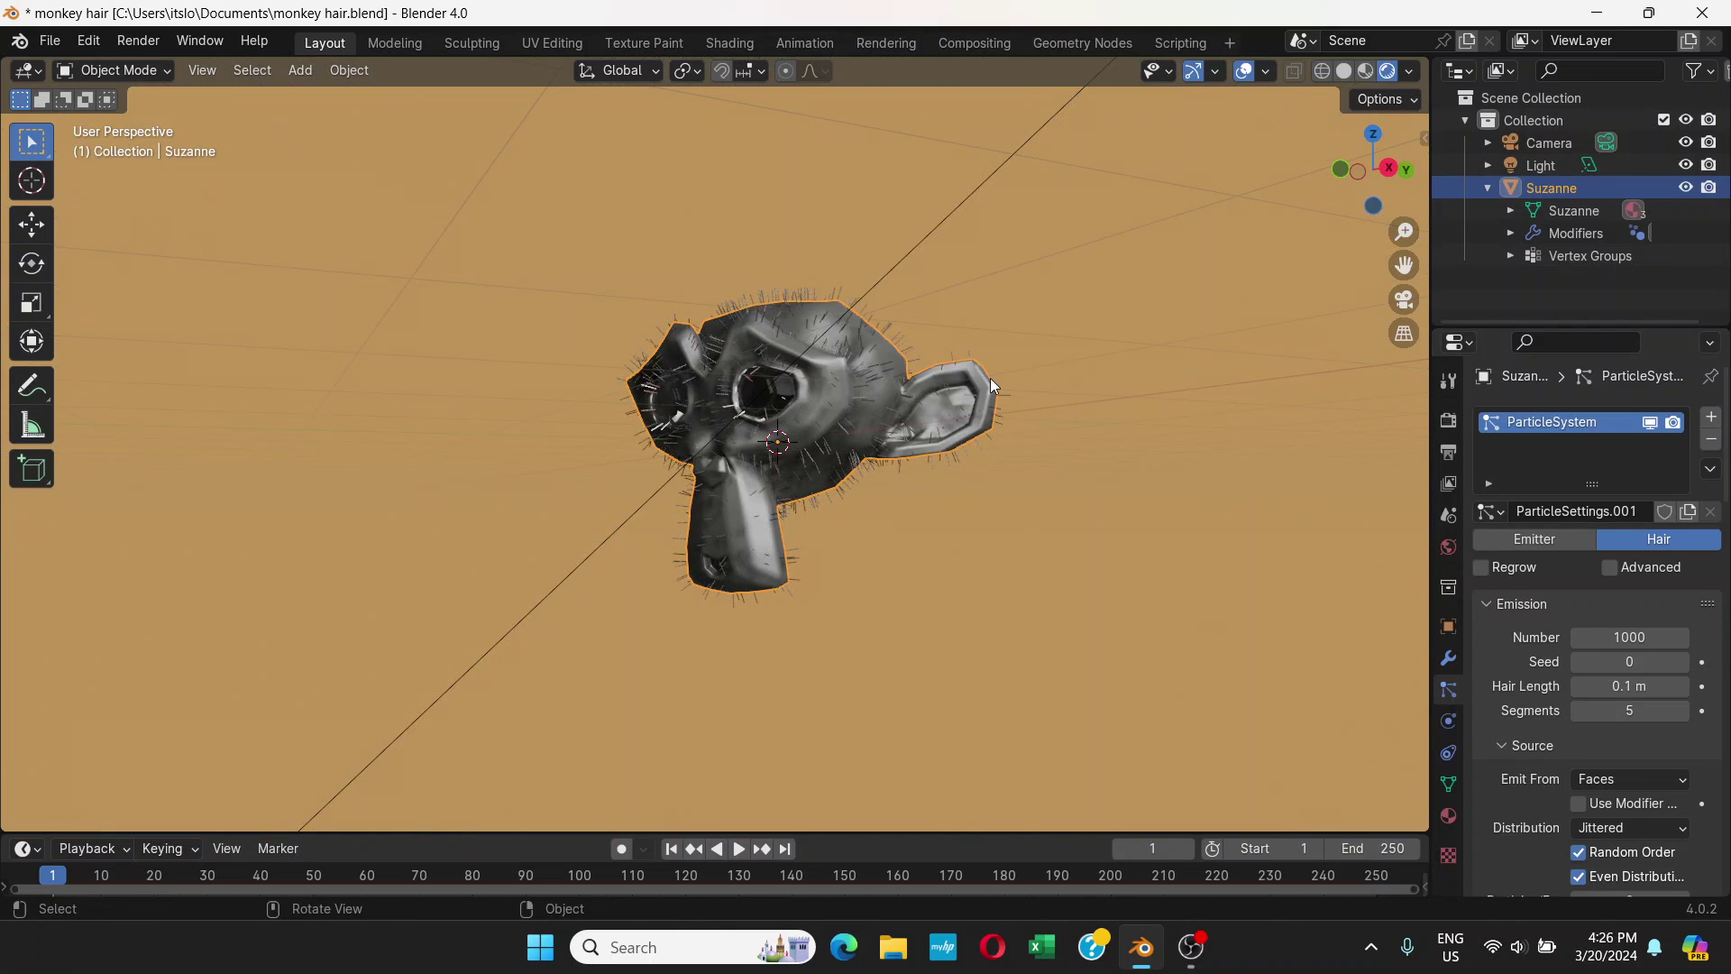
pyautogui.moveTo(992, 386); pyautogui.dragTo(981, 267, button='middle')
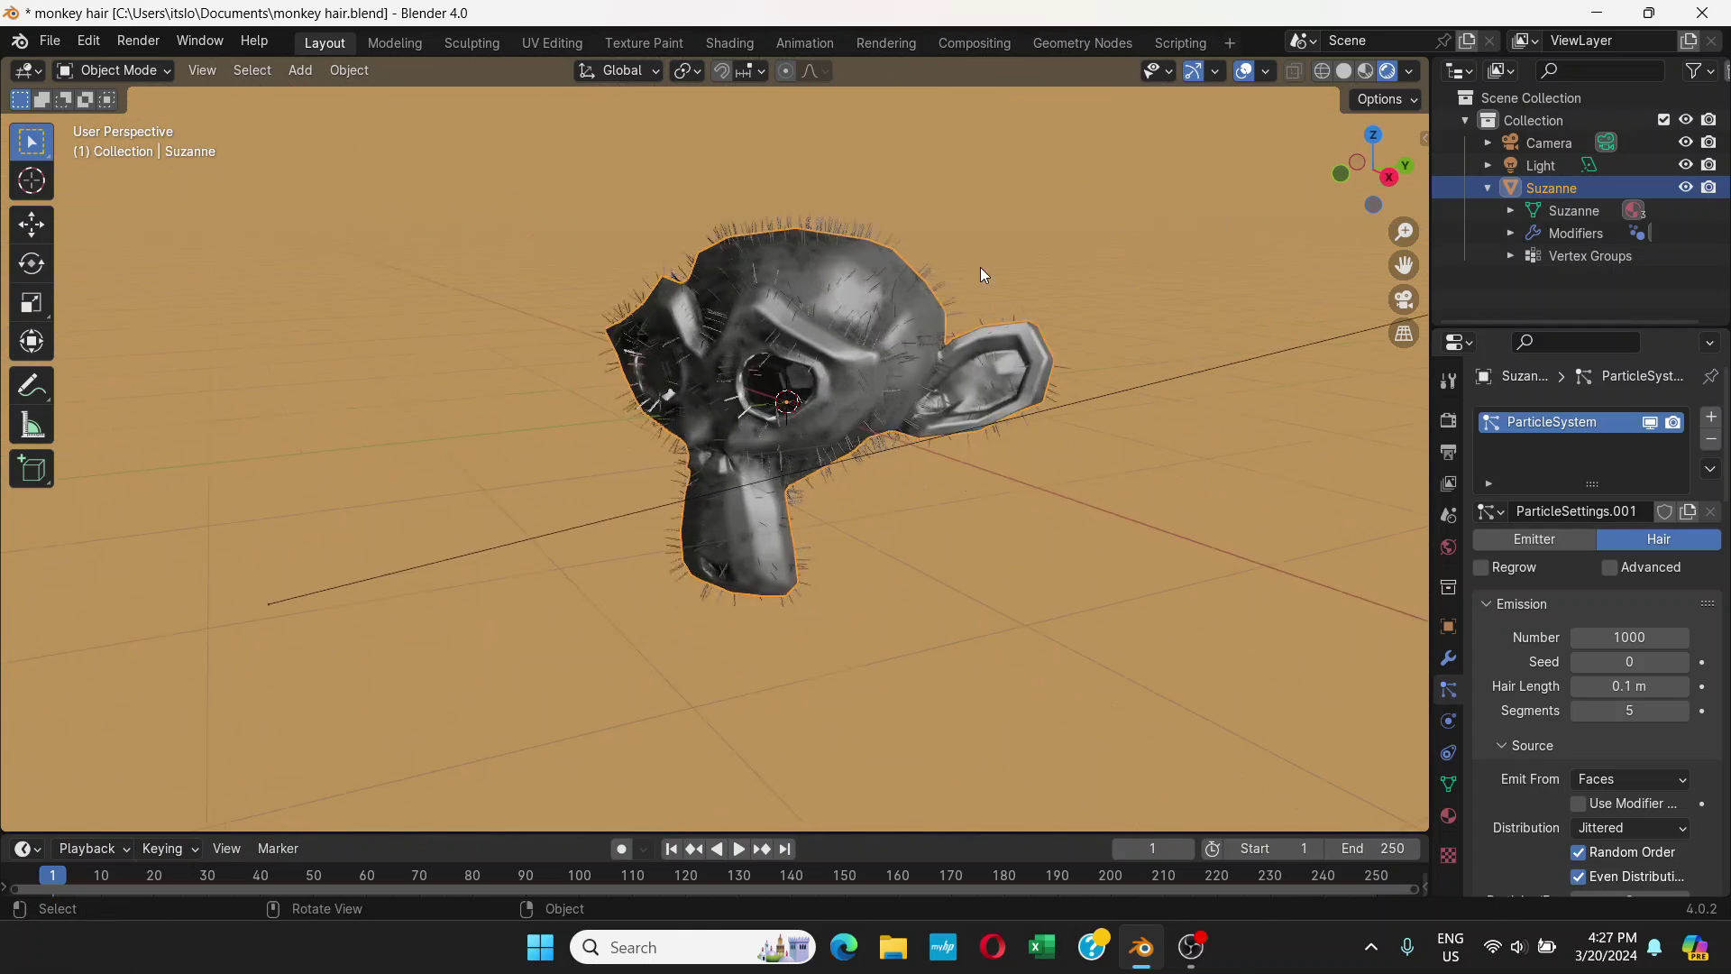
# - Raise the hair Emission Number to 30000
pyautogui.click(1614, 639)
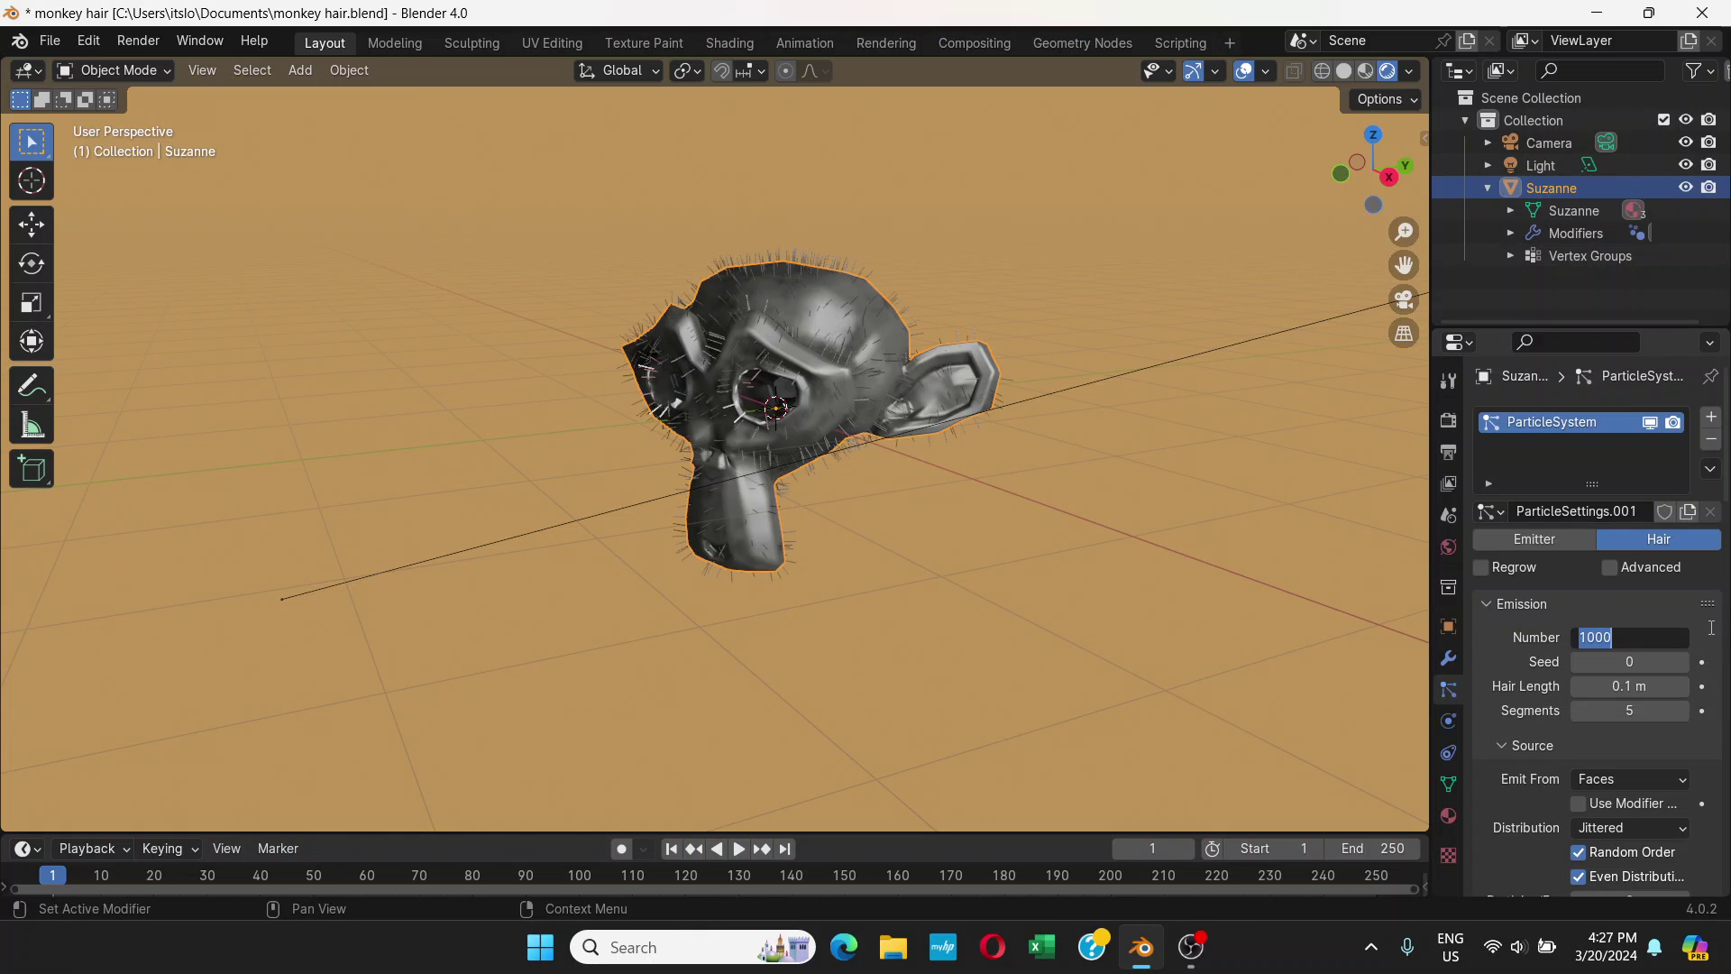
pyautogui.write('30000')
pyautogui.press('Return')
pyautogui.scroll(2, 906, 303)
pyautogui.moveTo(907, 303); pyautogui.dragTo(875, 283, button='middle')
pyautogui.scroll(4, 853, 338)
# - Increase the hair count to 50000 and inspect the densely furred head from several angles
pyautogui.click(1620, 636)
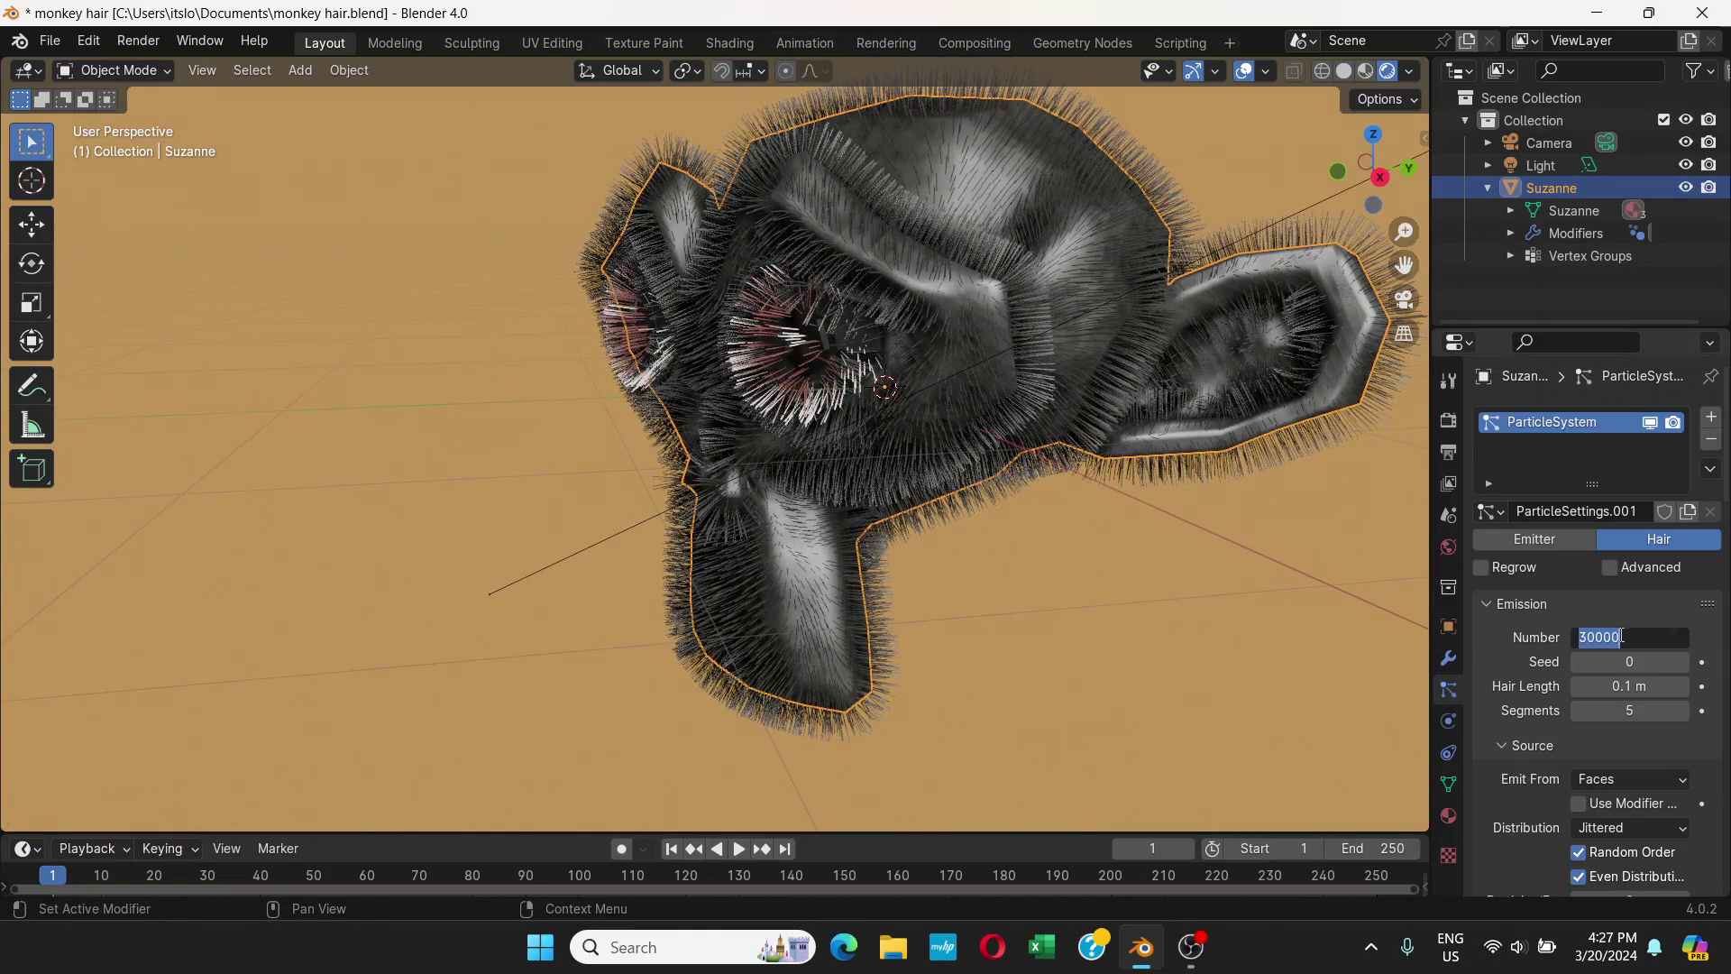
pyautogui.write('50000')
pyautogui.press('Return')
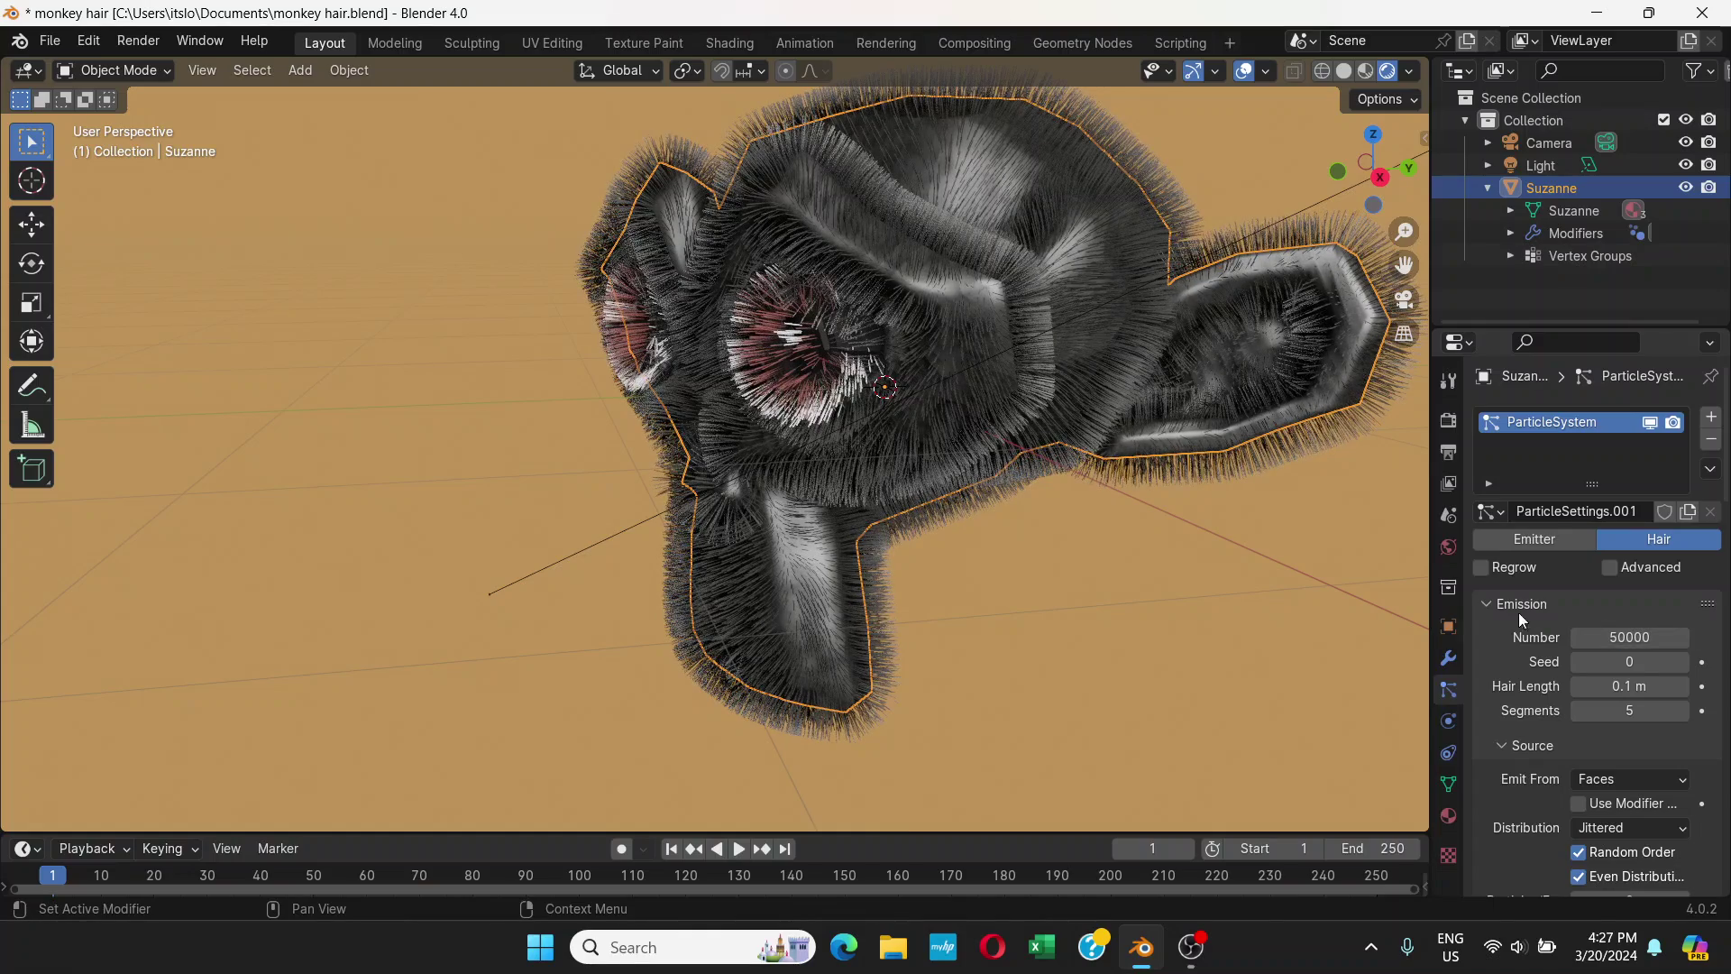
pyautogui.scroll(-4, 891, 409)
pyautogui.moveTo(922, 418); pyautogui.dragTo(899, 459, button='middle')
pyautogui.scroll(7, 906, 421)
pyautogui.scroll(-5, 906, 420)
pyautogui.moveTo(1001, 364); pyautogui.dragTo(1123, 433, button='middle')
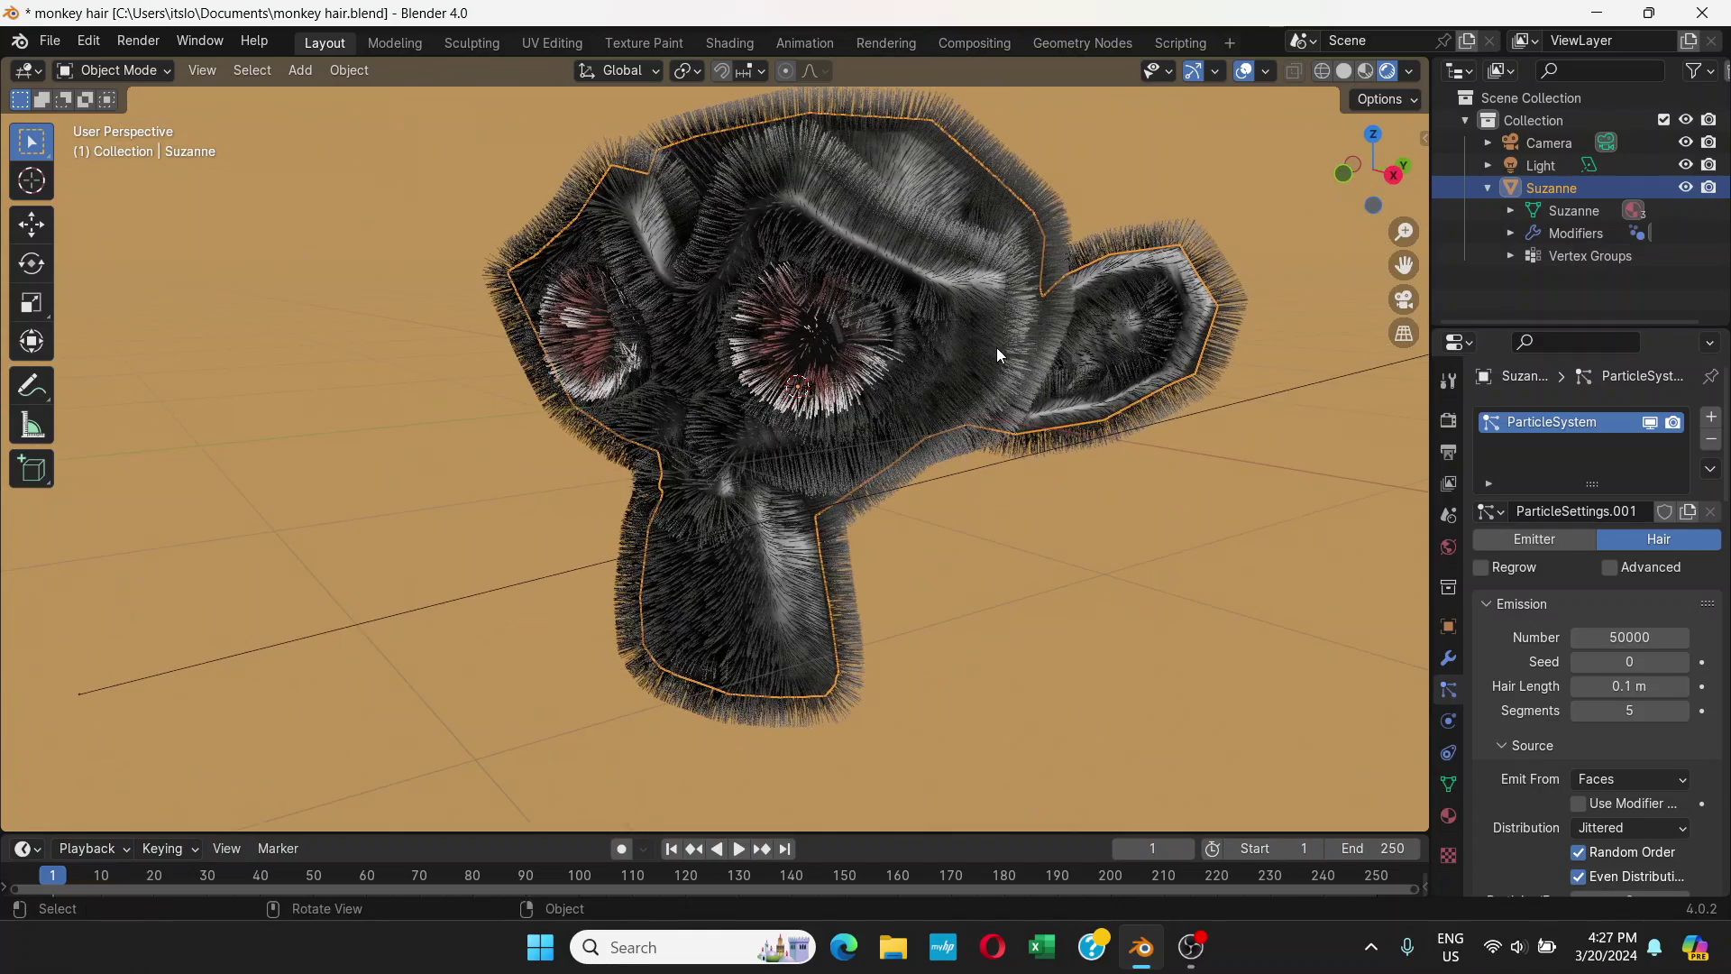
pyautogui.scroll(2, 978, 358)
pyautogui.scroll(-5, 895, 372)
pyautogui.moveTo(895, 370)
pyautogui.mouseDown(button='middle')
pyautogui.moveTo(944, 352)
pyautogui.moveTo(898, 390)
pyautogui.mouseUp(button='middle')
pyautogui.scroll(1, 835, 391)
pyautogui.scroll(1, 831, 386)
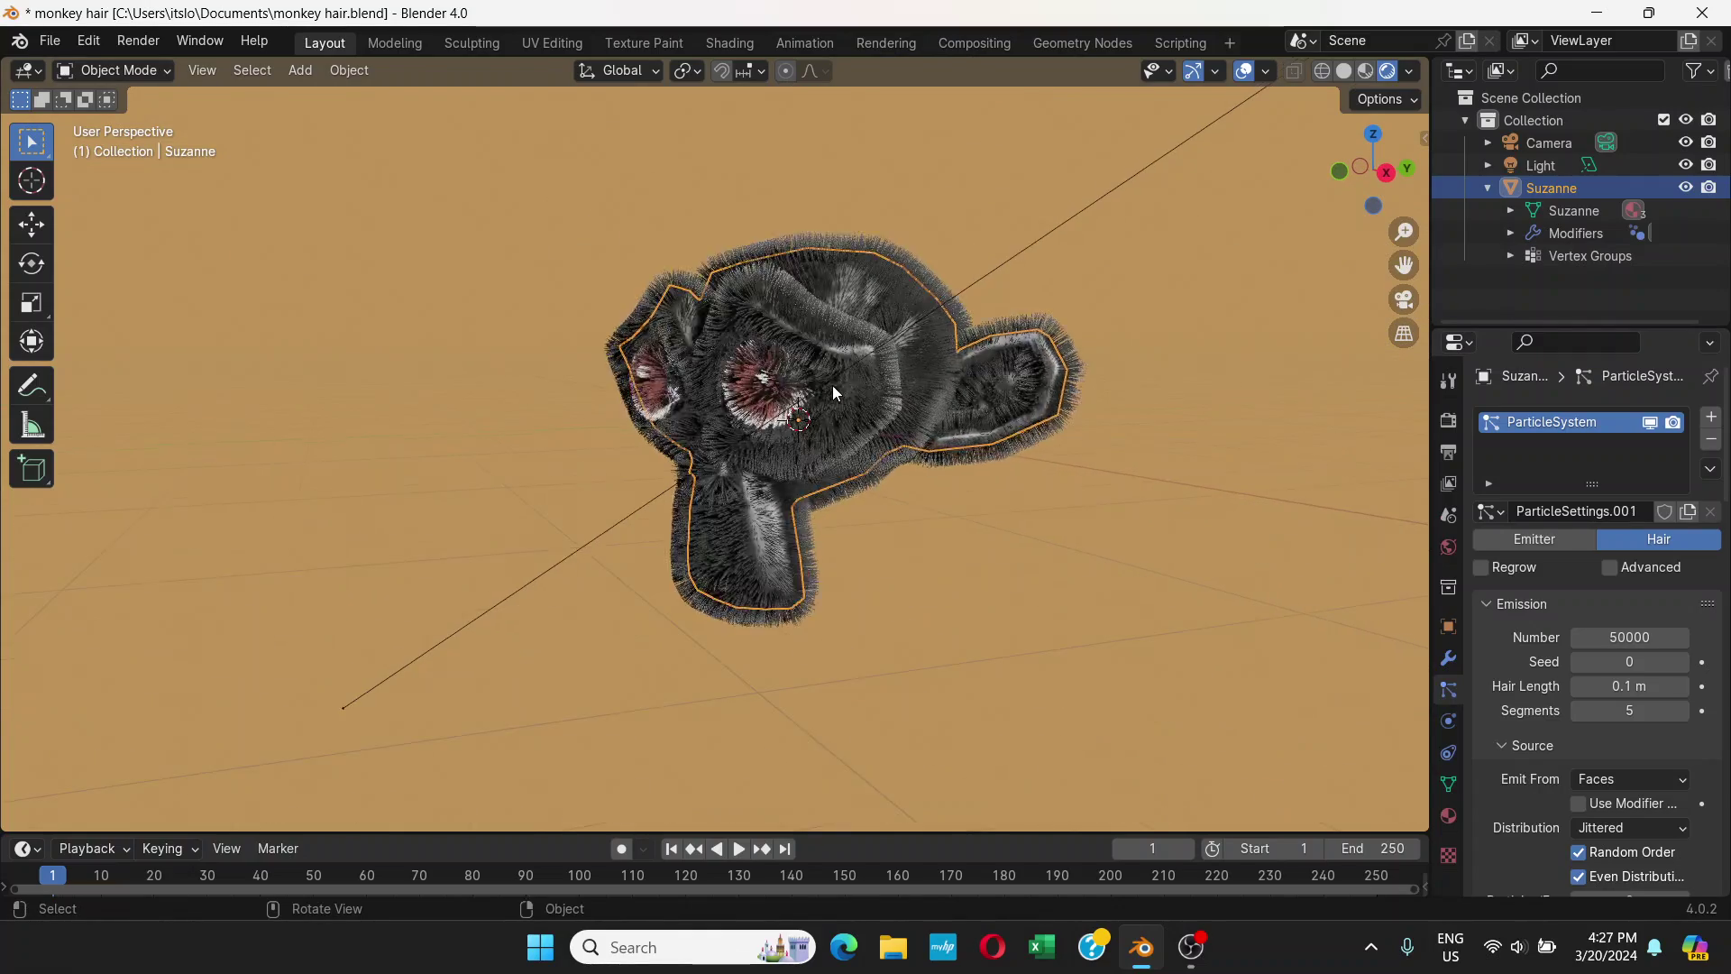
pyautogui.scroll(4, 852, 343)
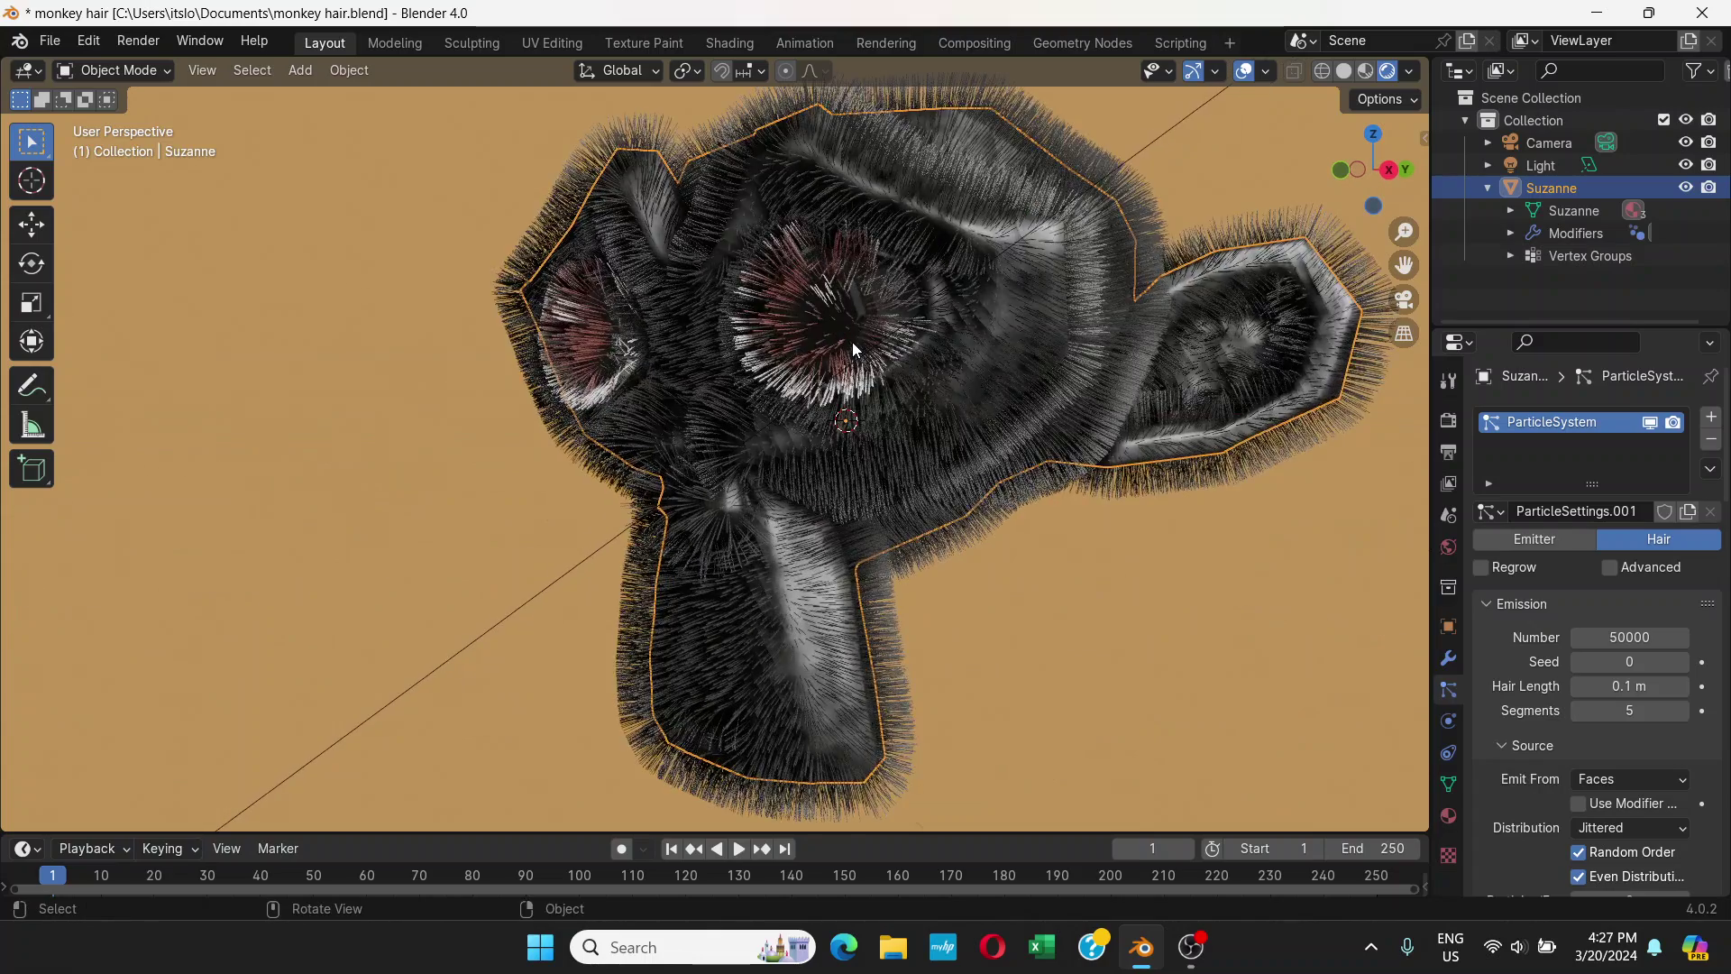
pyautogui.scroll(-5, 852, 342)
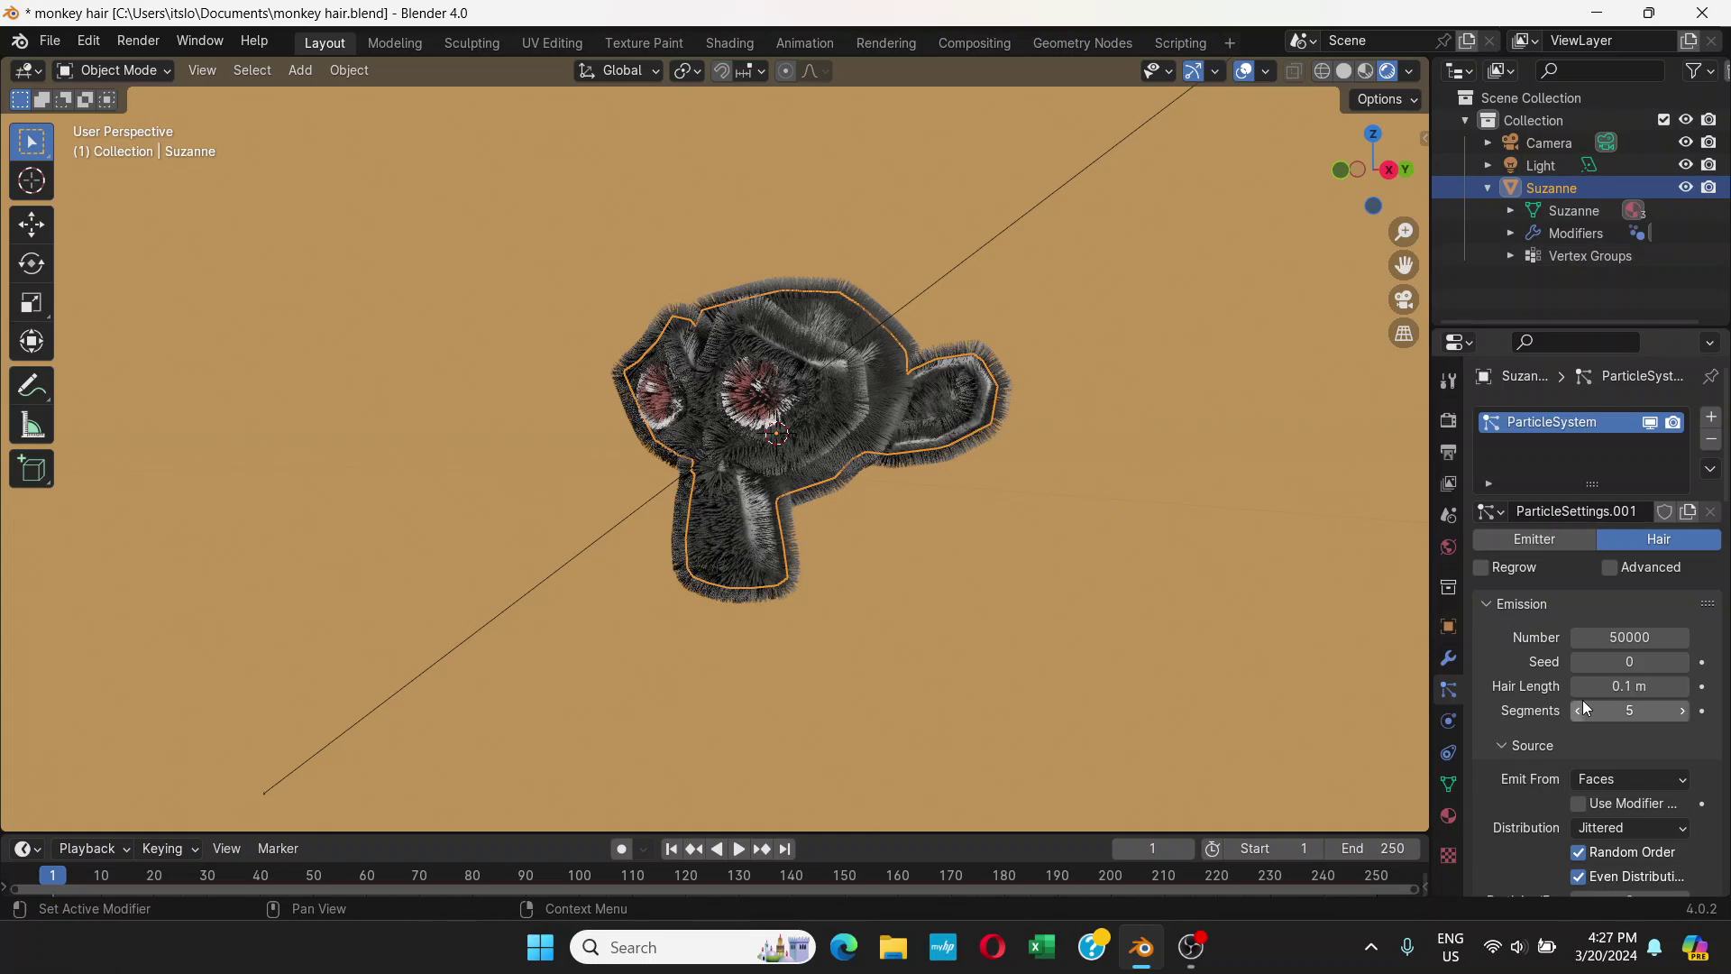
pyautogui.scroll(-2, 1583, 699)
# - Remove the old hair material slot and add a new empty slot
pyautogui.click(1448, 817)
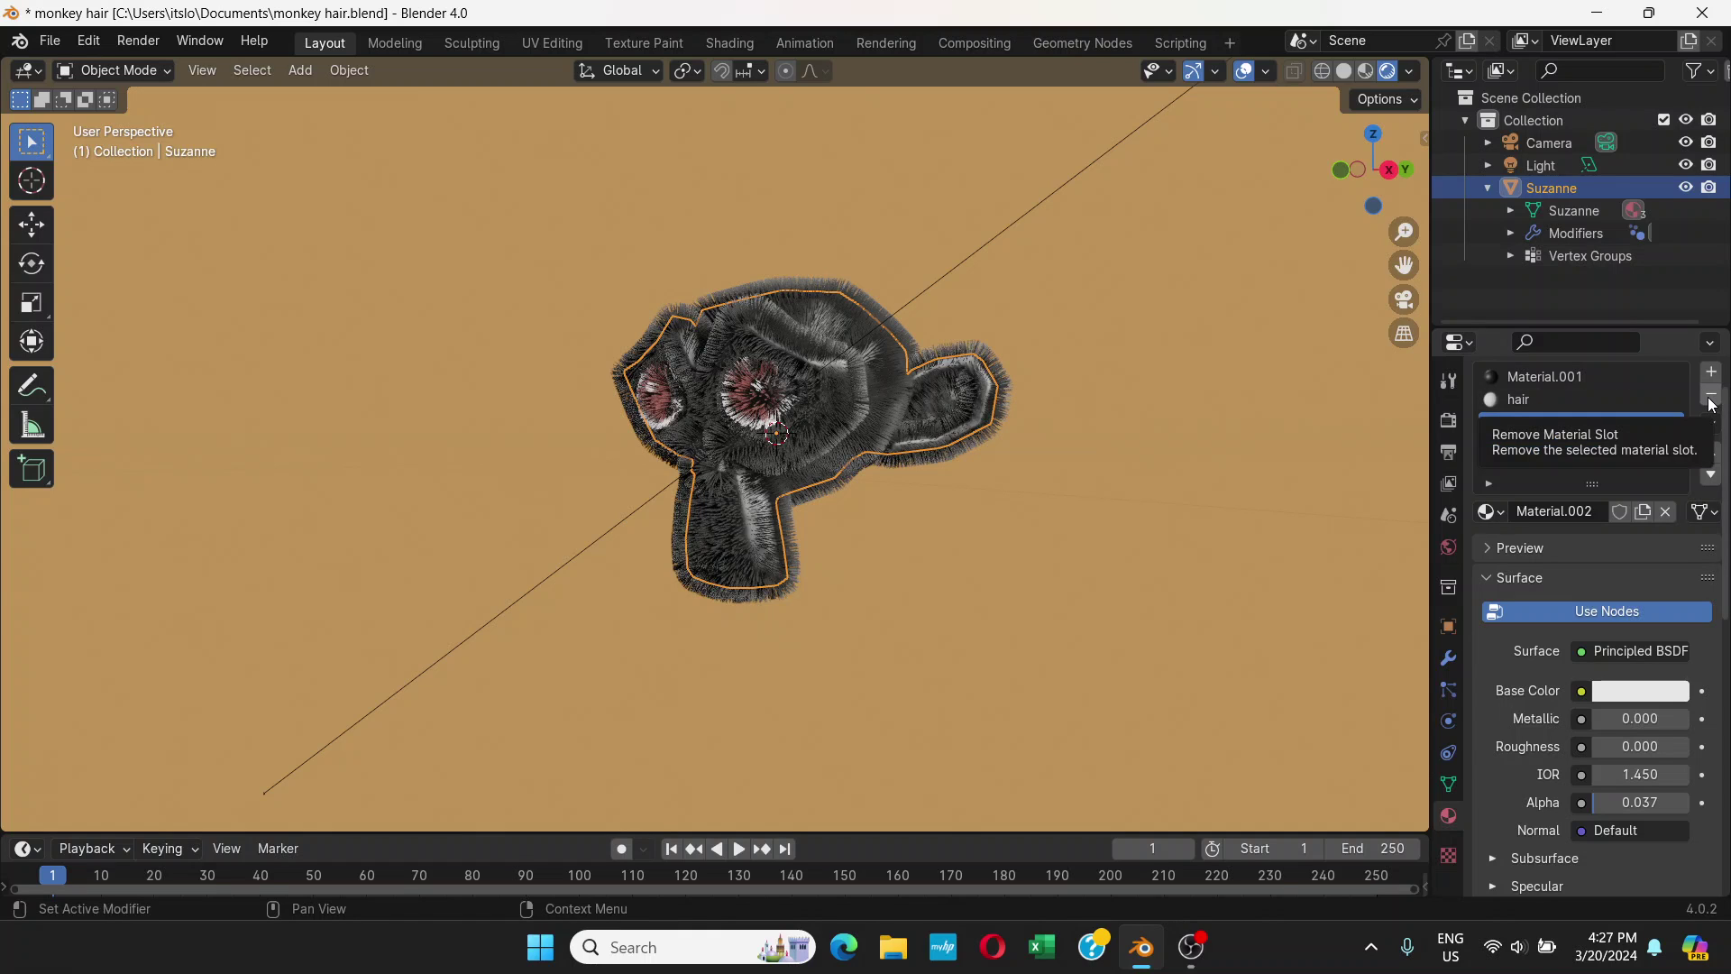
pyautogui.click(1595, 402)
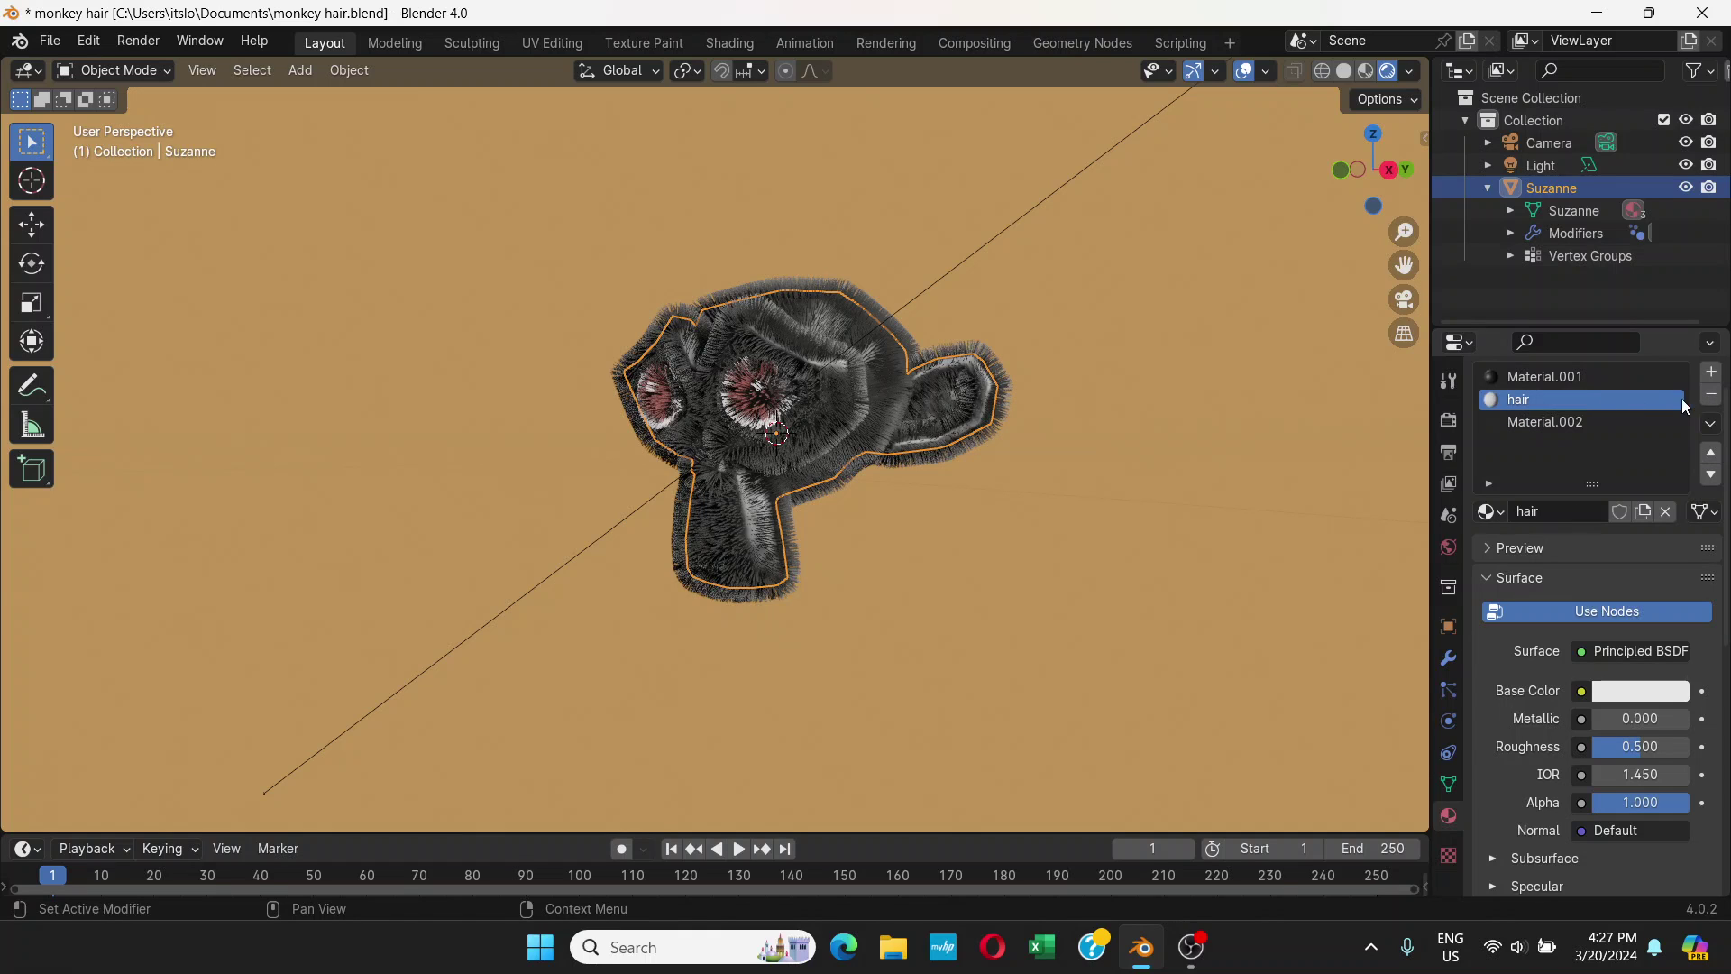
pyautogui.click(1713, 396)
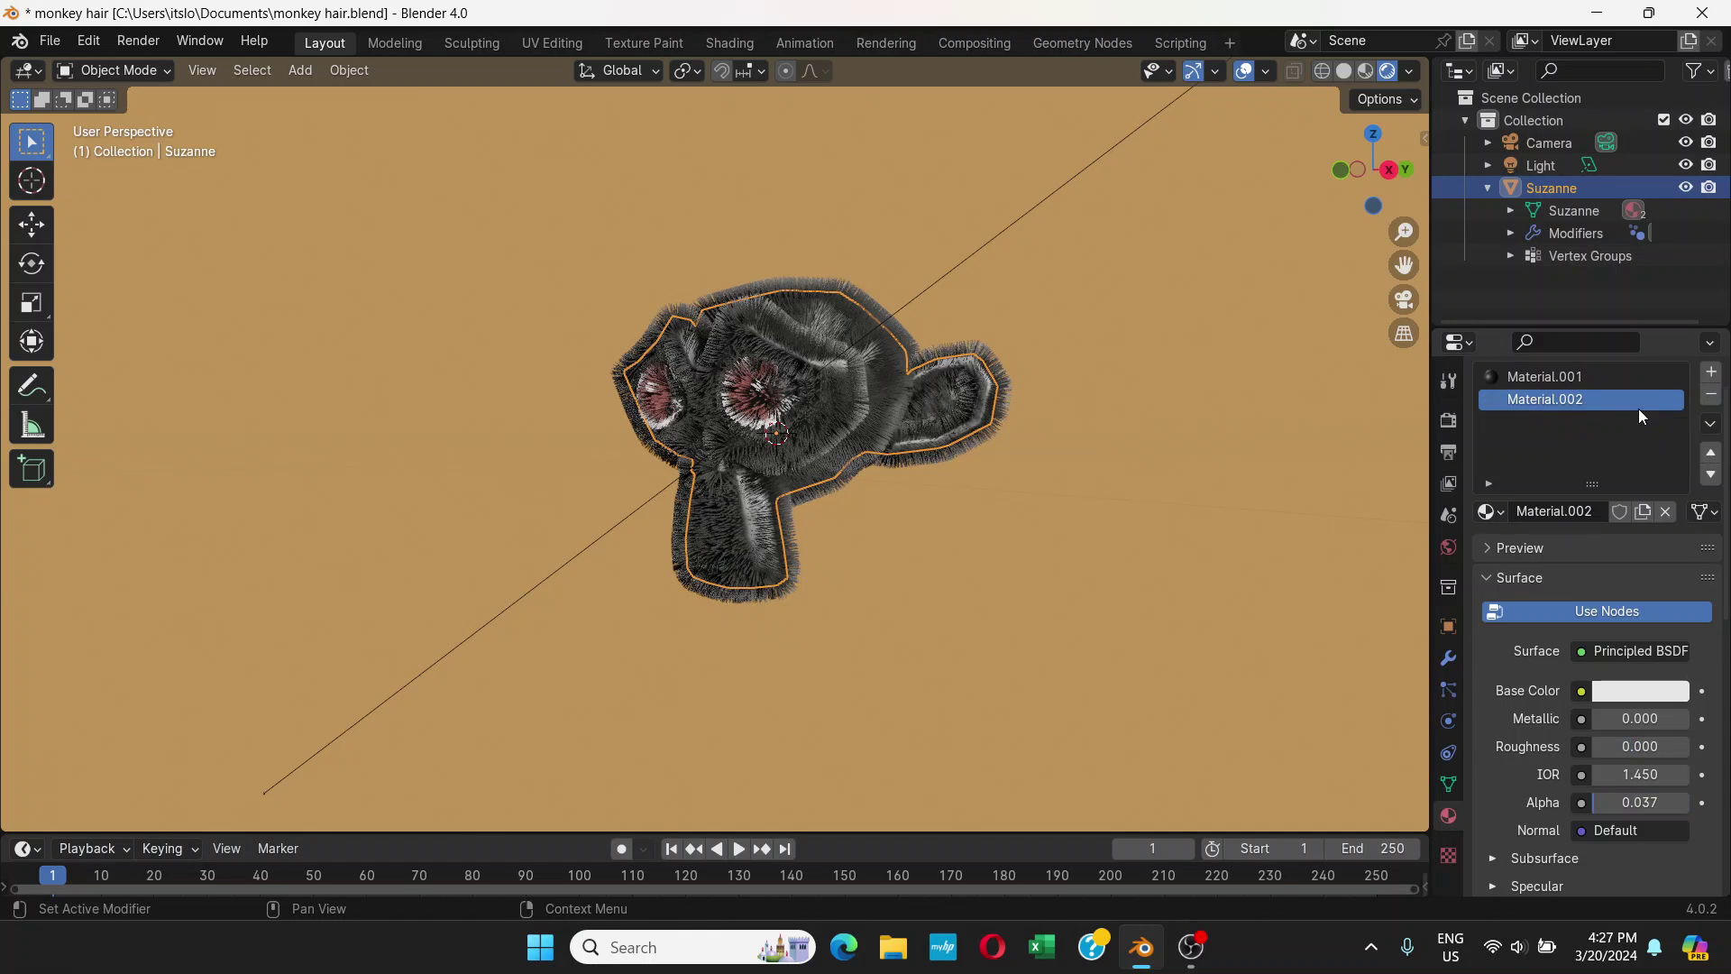
pyautogui.click(1713, 374)
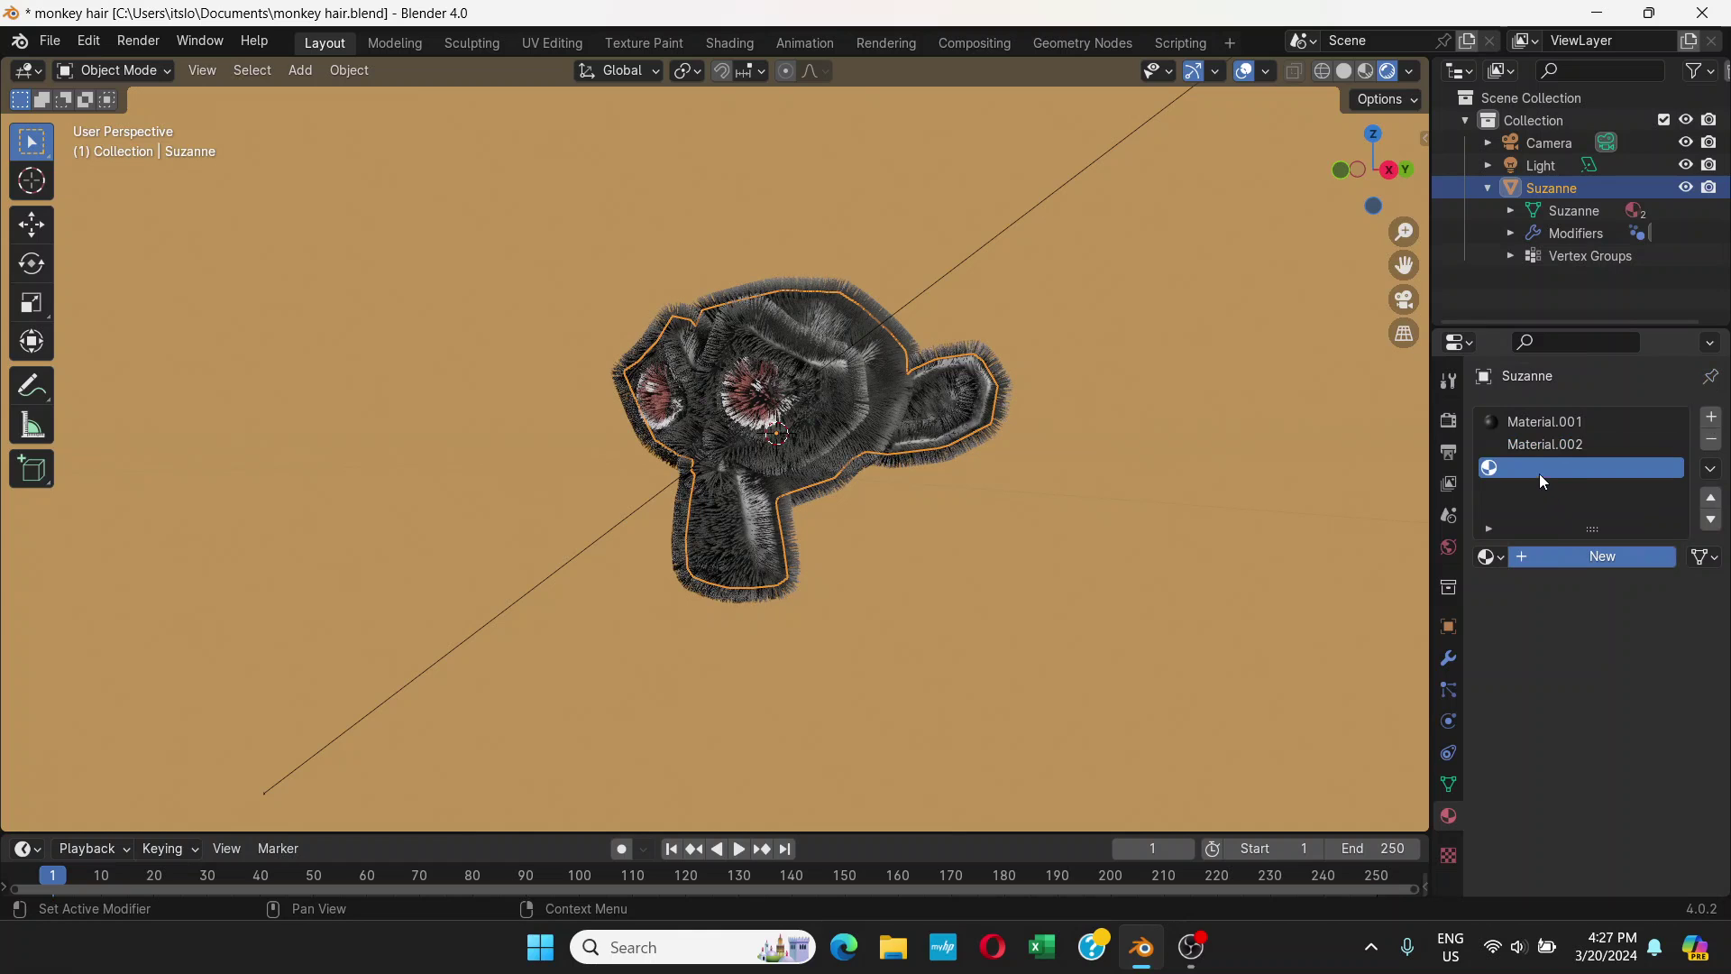
# - Create a new material in the empty slot, name it 'hair', and check its white Base Color
pyautogui.click(1537, 554)
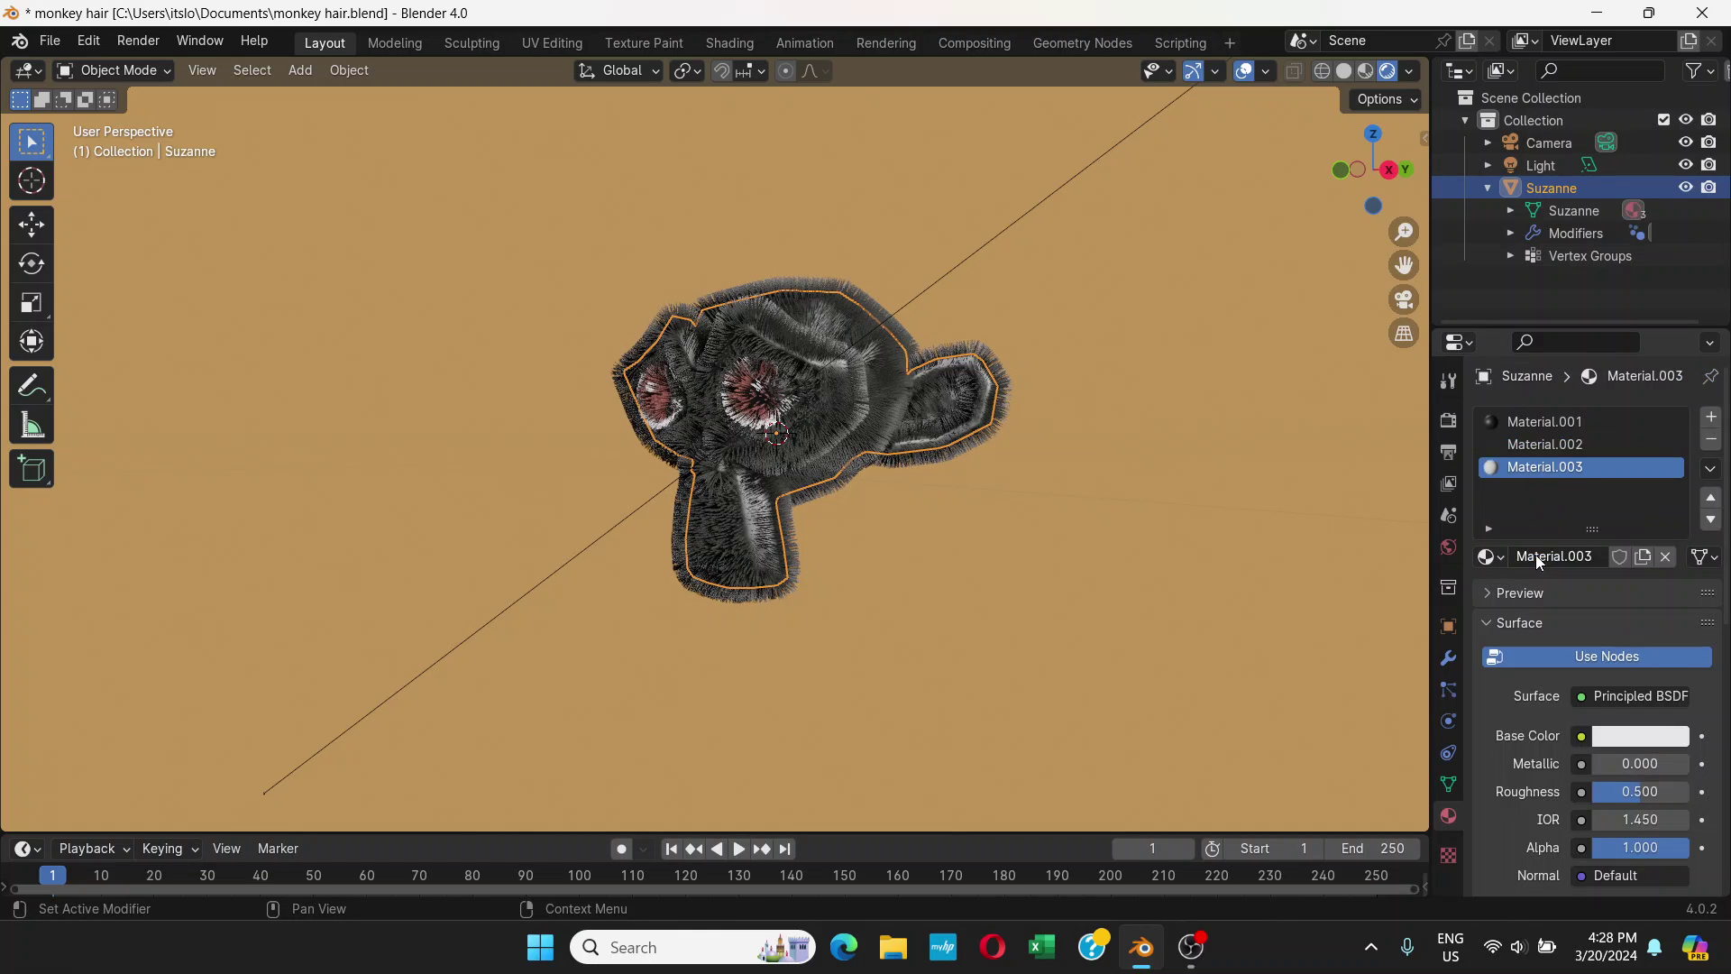
pyautogui.doubleClick(1543, 468)
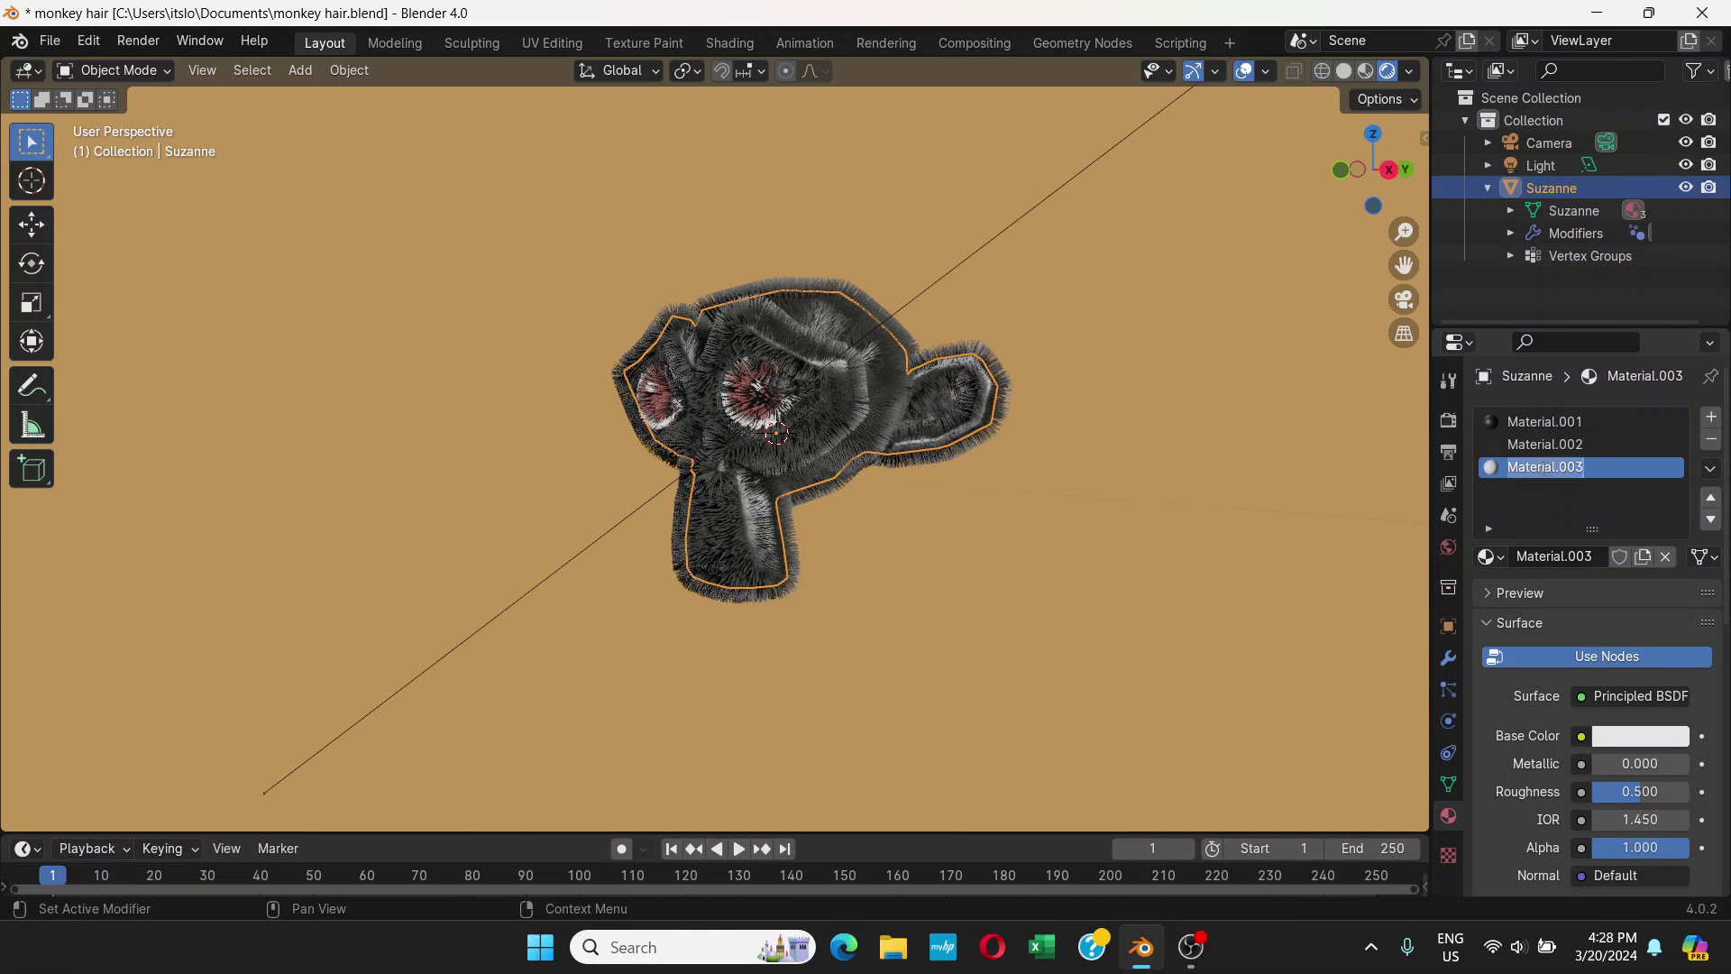
pyautogui.write('hair')
pyautogui.press('Return')
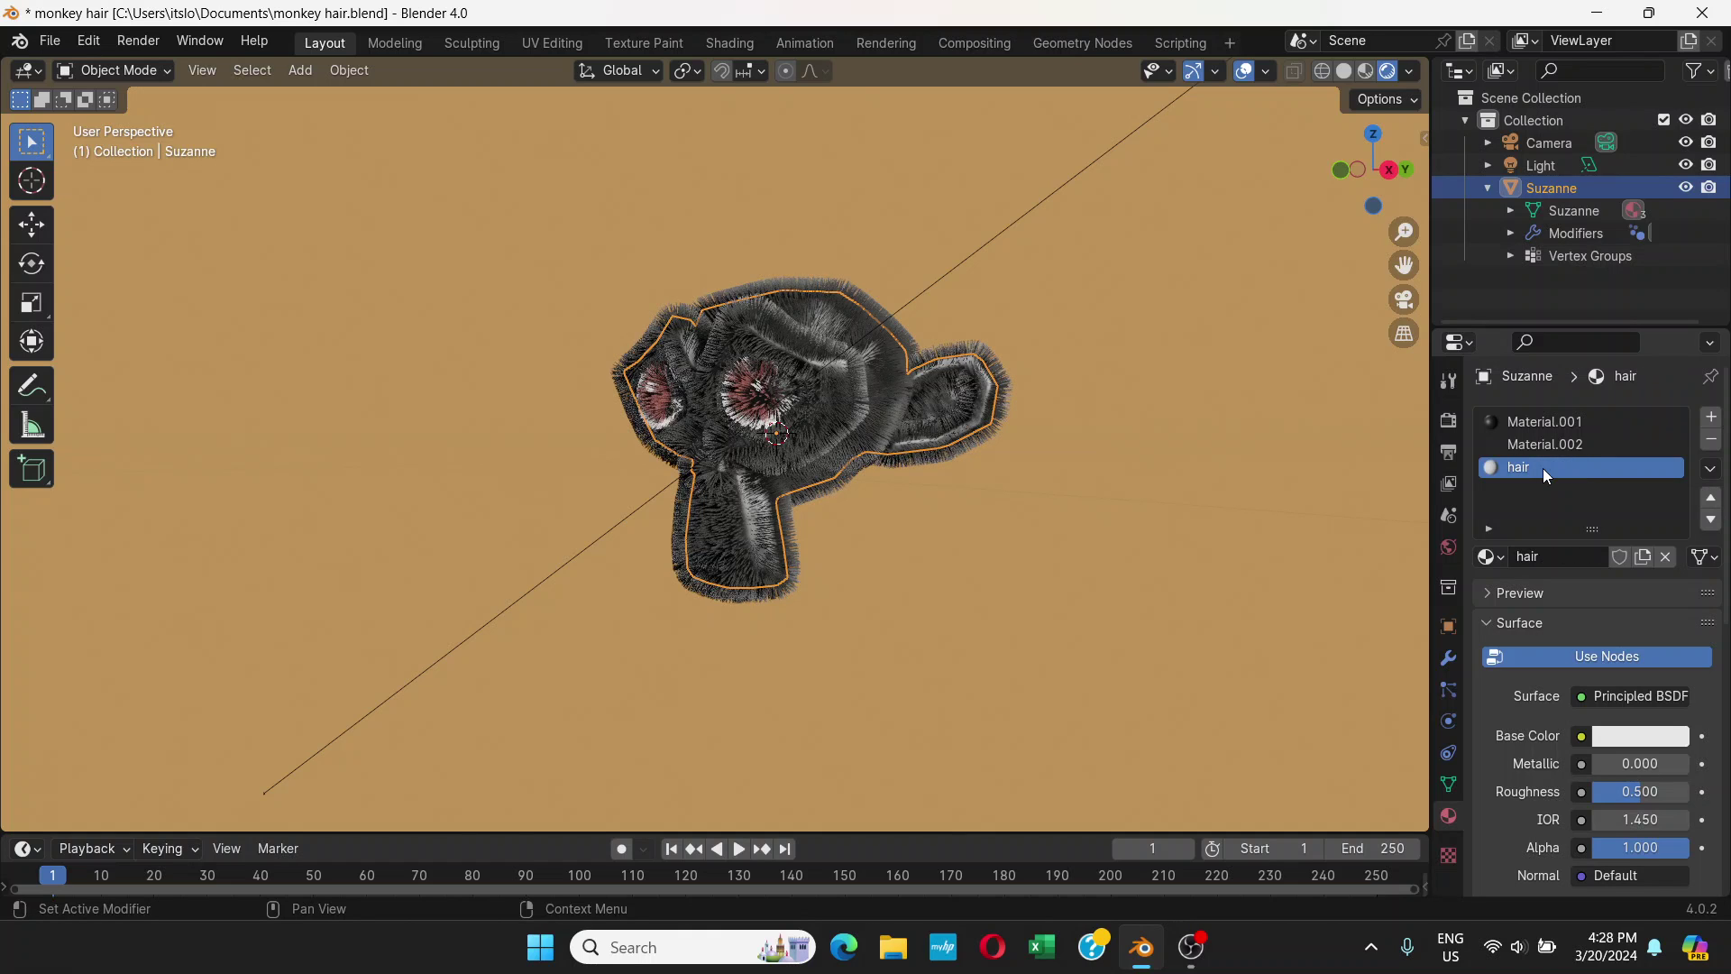
pyautogui.click(1630, 732)
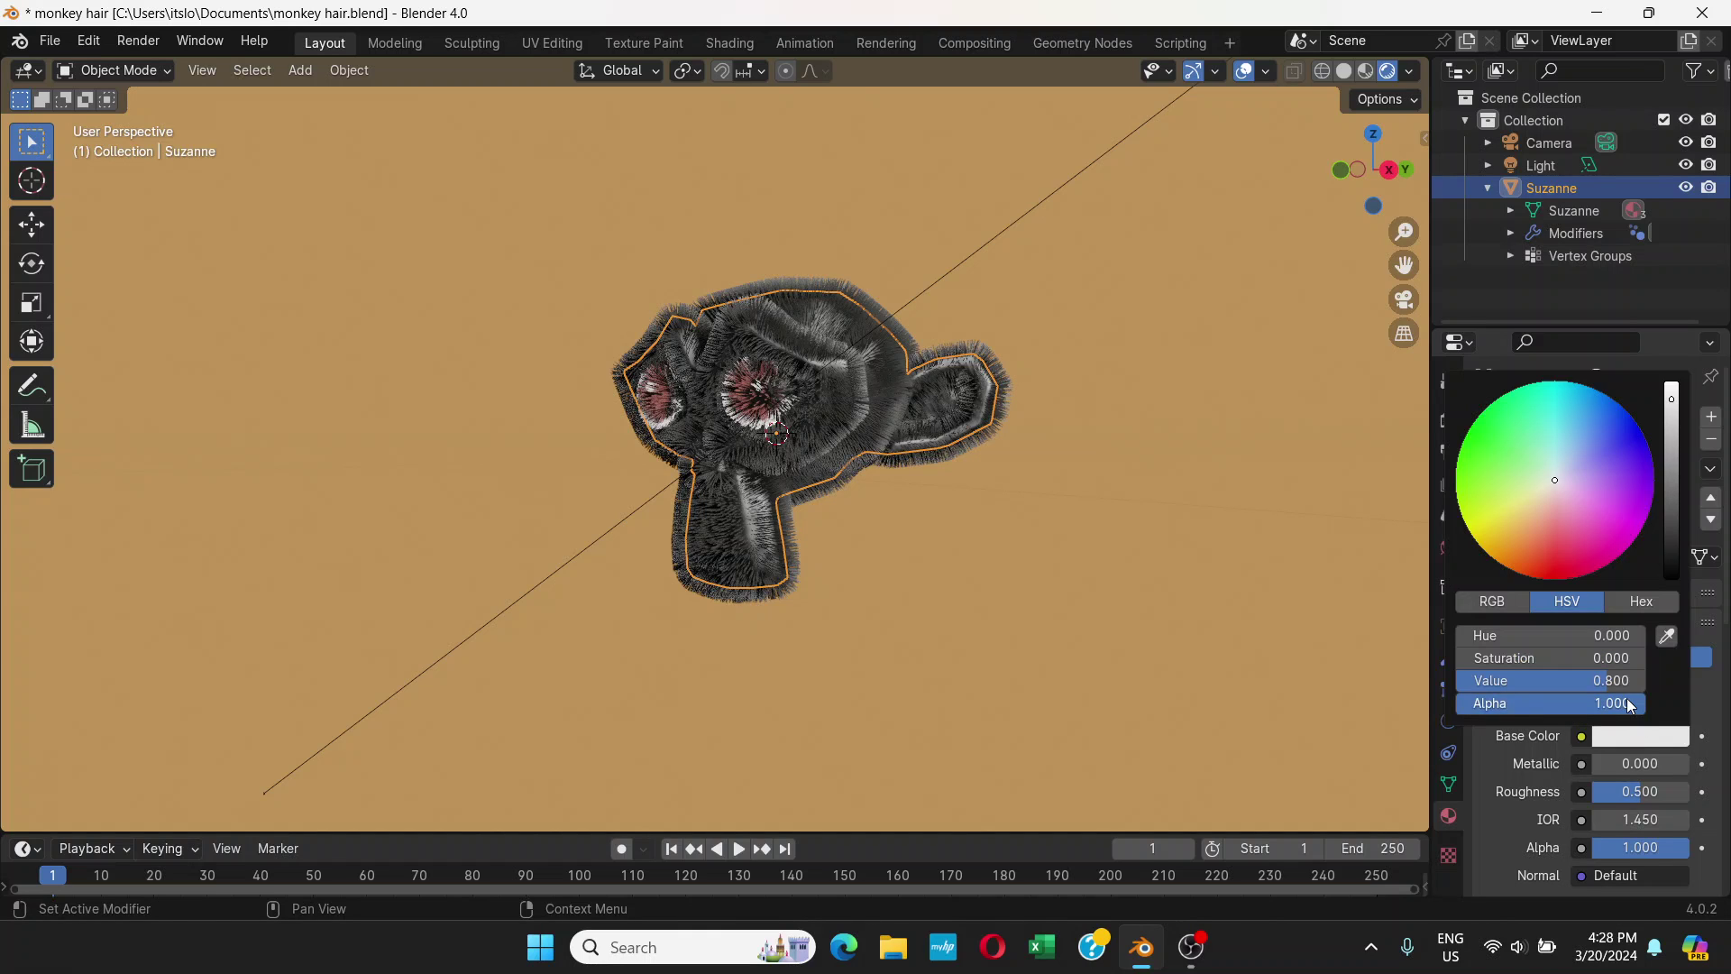
pyautogui.click(1648, 739)
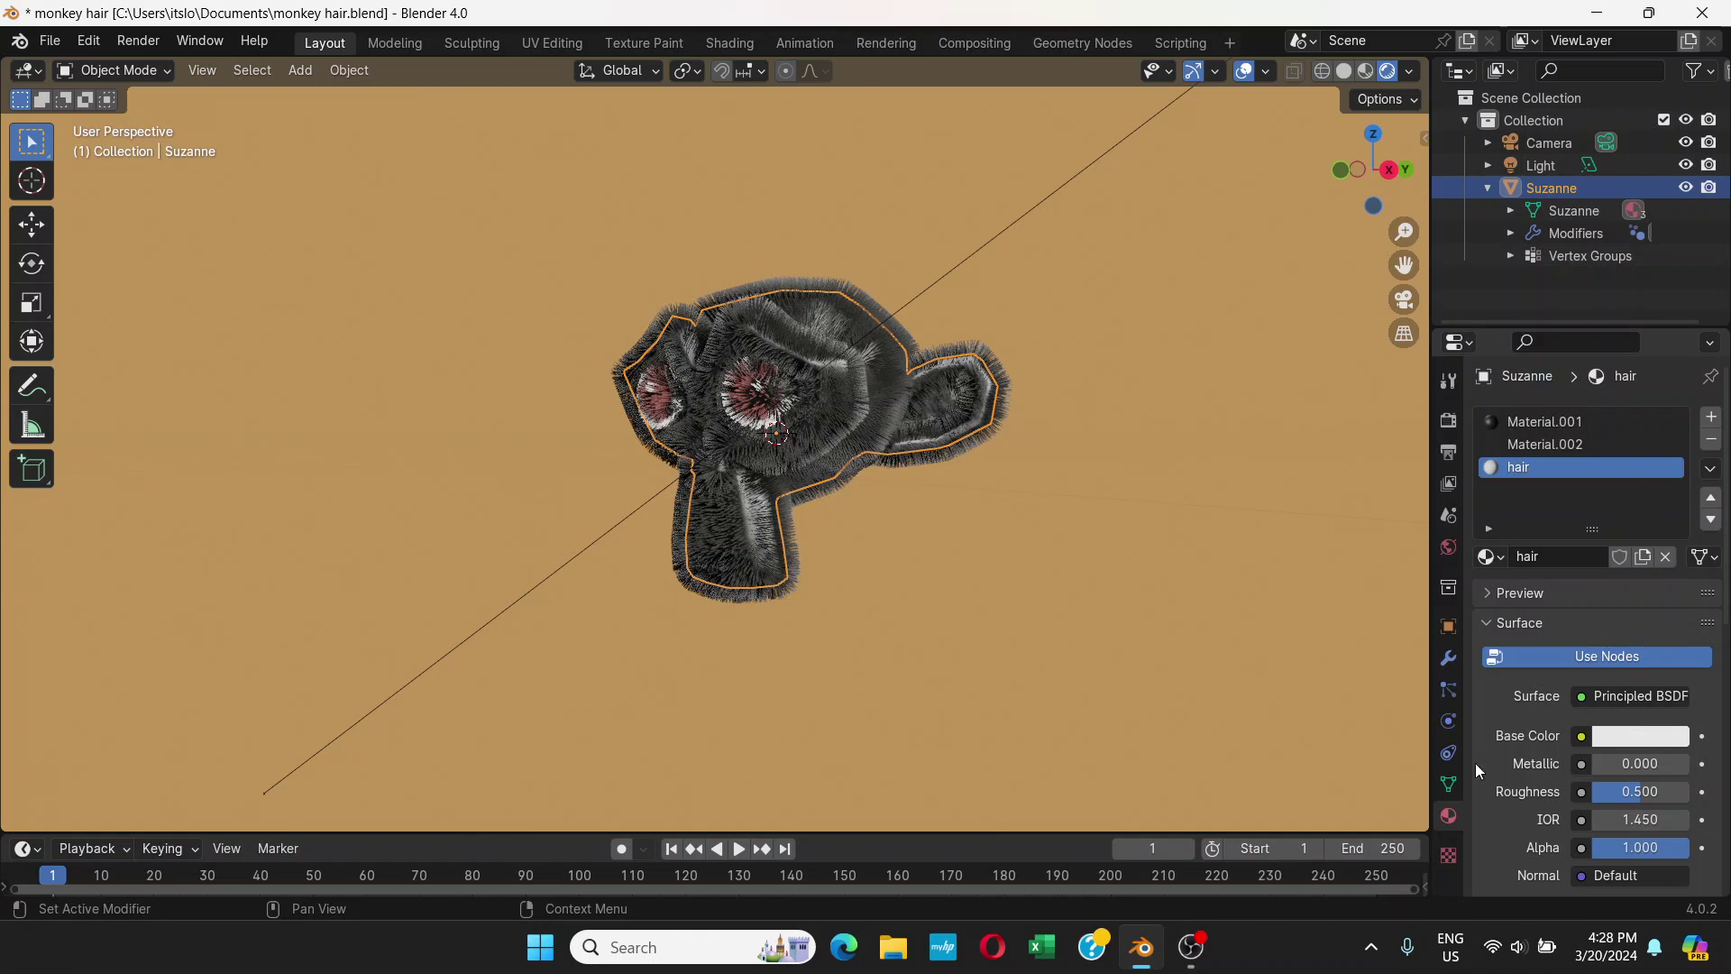
# - Set the particle system's Render material to 'hair'
pyautogui.click(1449, 691)
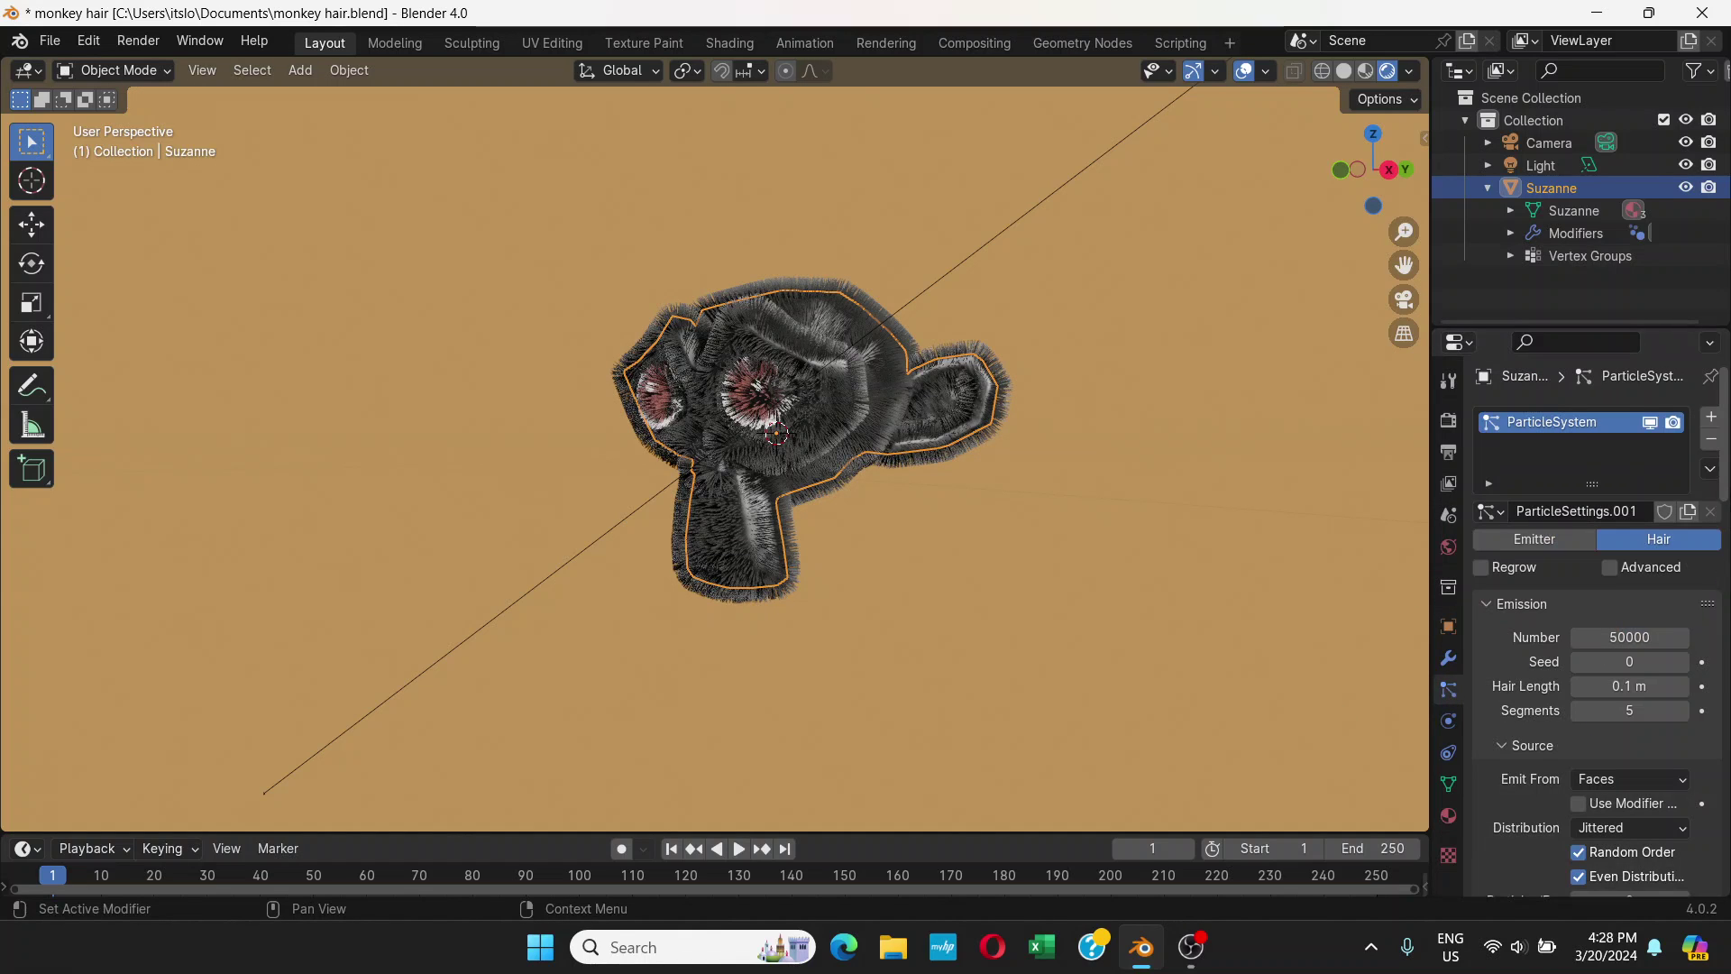
pyautogui.moveTo(1726, 470); pyautogui.dragTo(1726, 614)
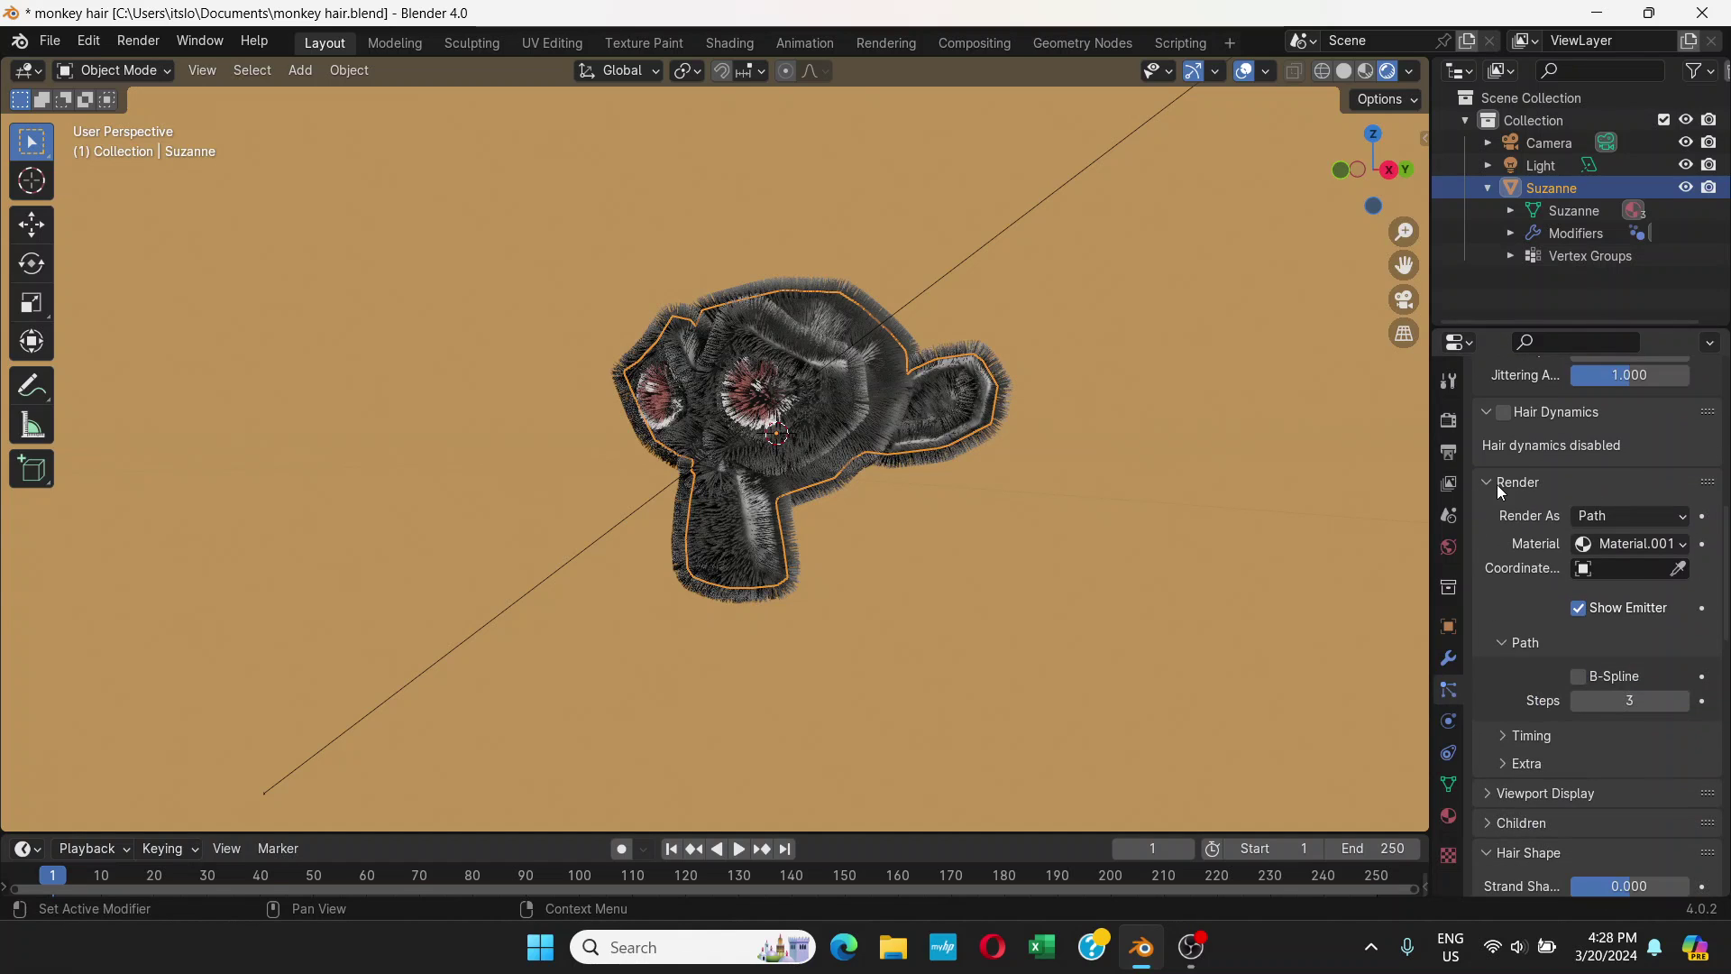
pyautogui.click(1490, 482)
pyautogui.click(1490, 482)
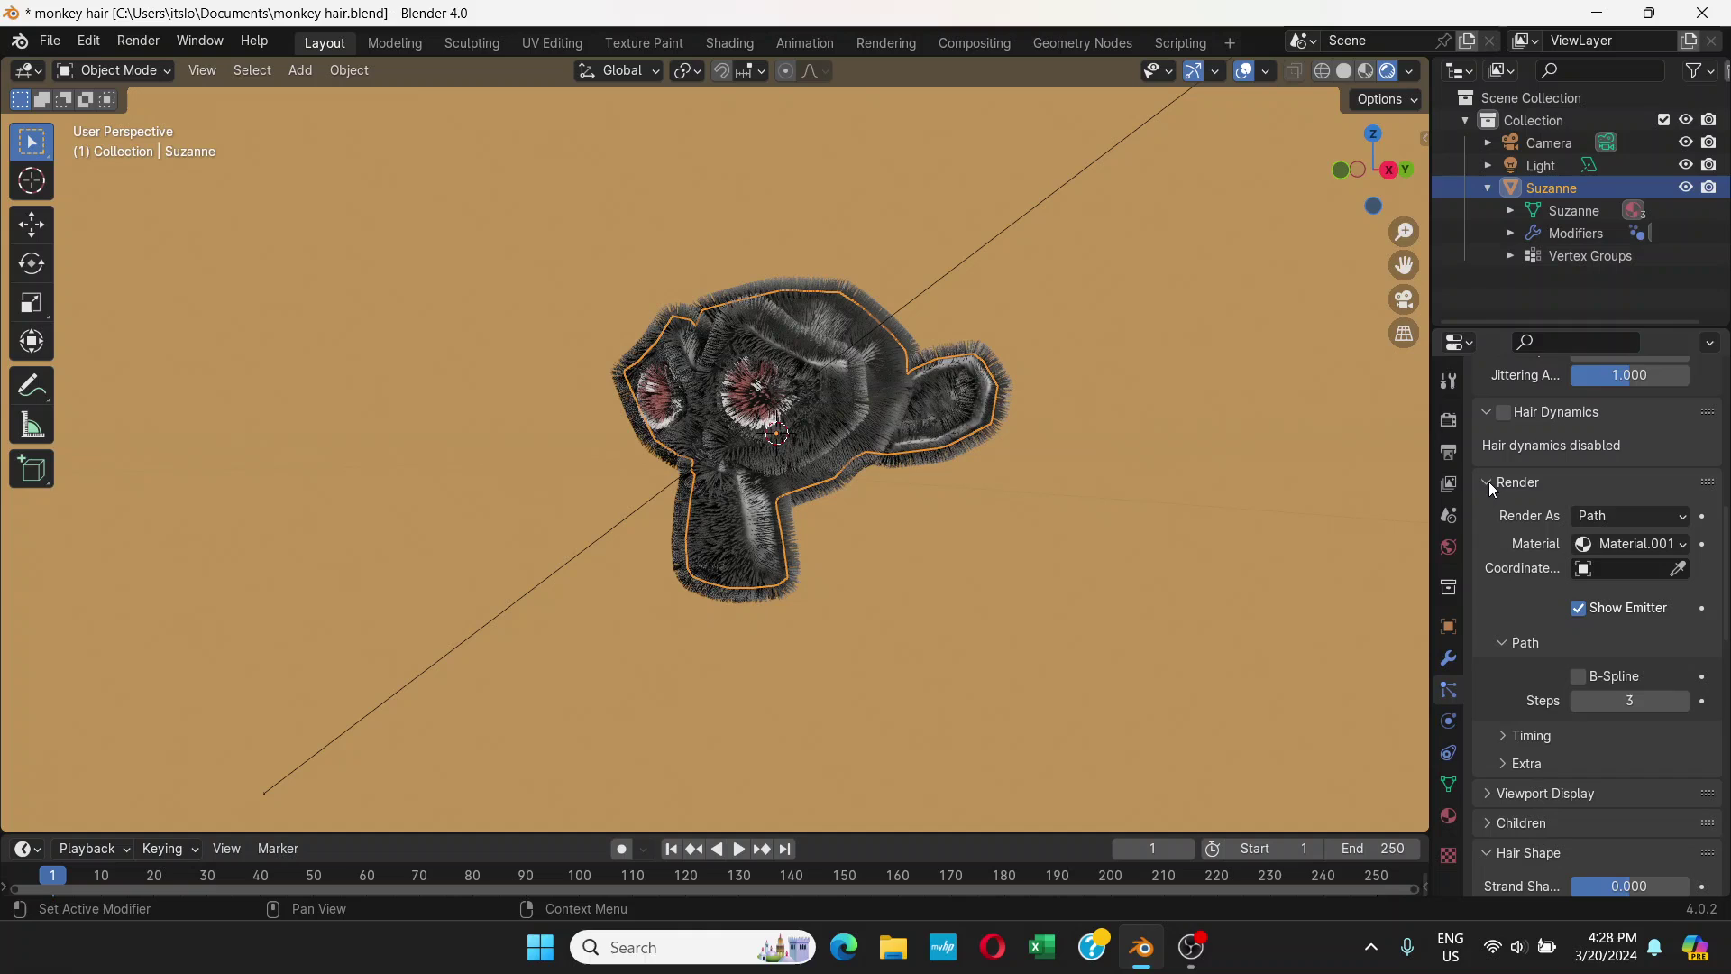
pyautogui.click(1659, 544)
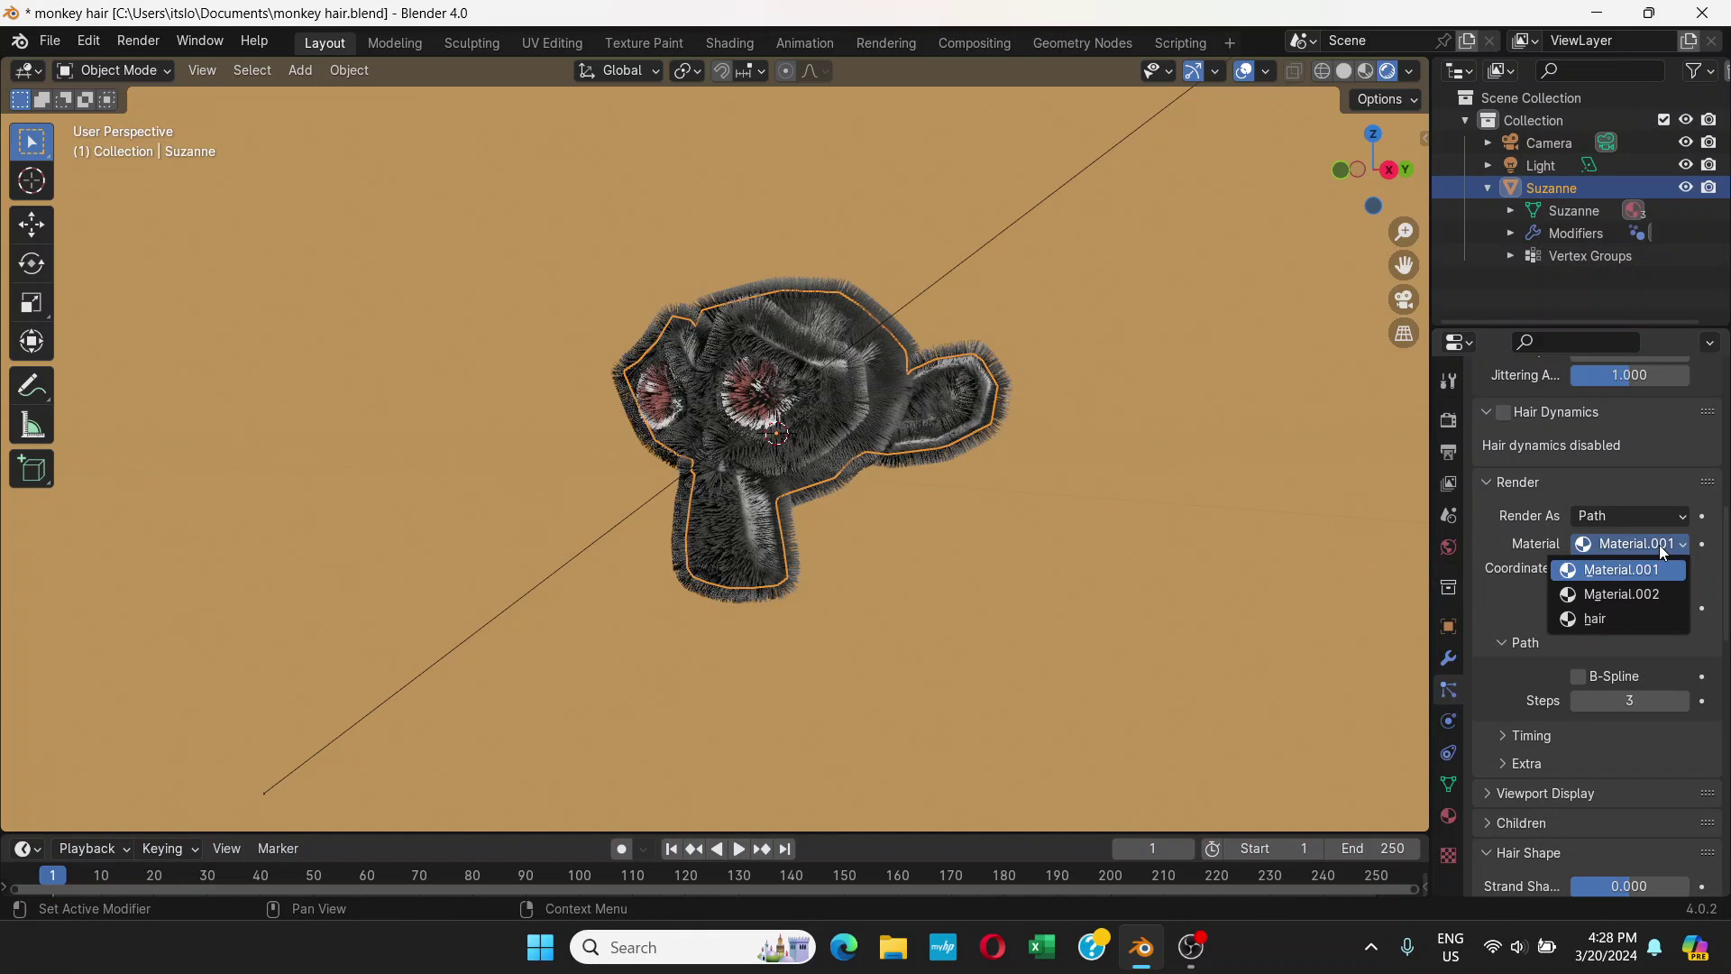
pyautogui.click(1612, 620)
# - Deselect Suzanne and orbit around to inspect the whitish-grey fur
pyautogui.scroll(2, 928, 403)
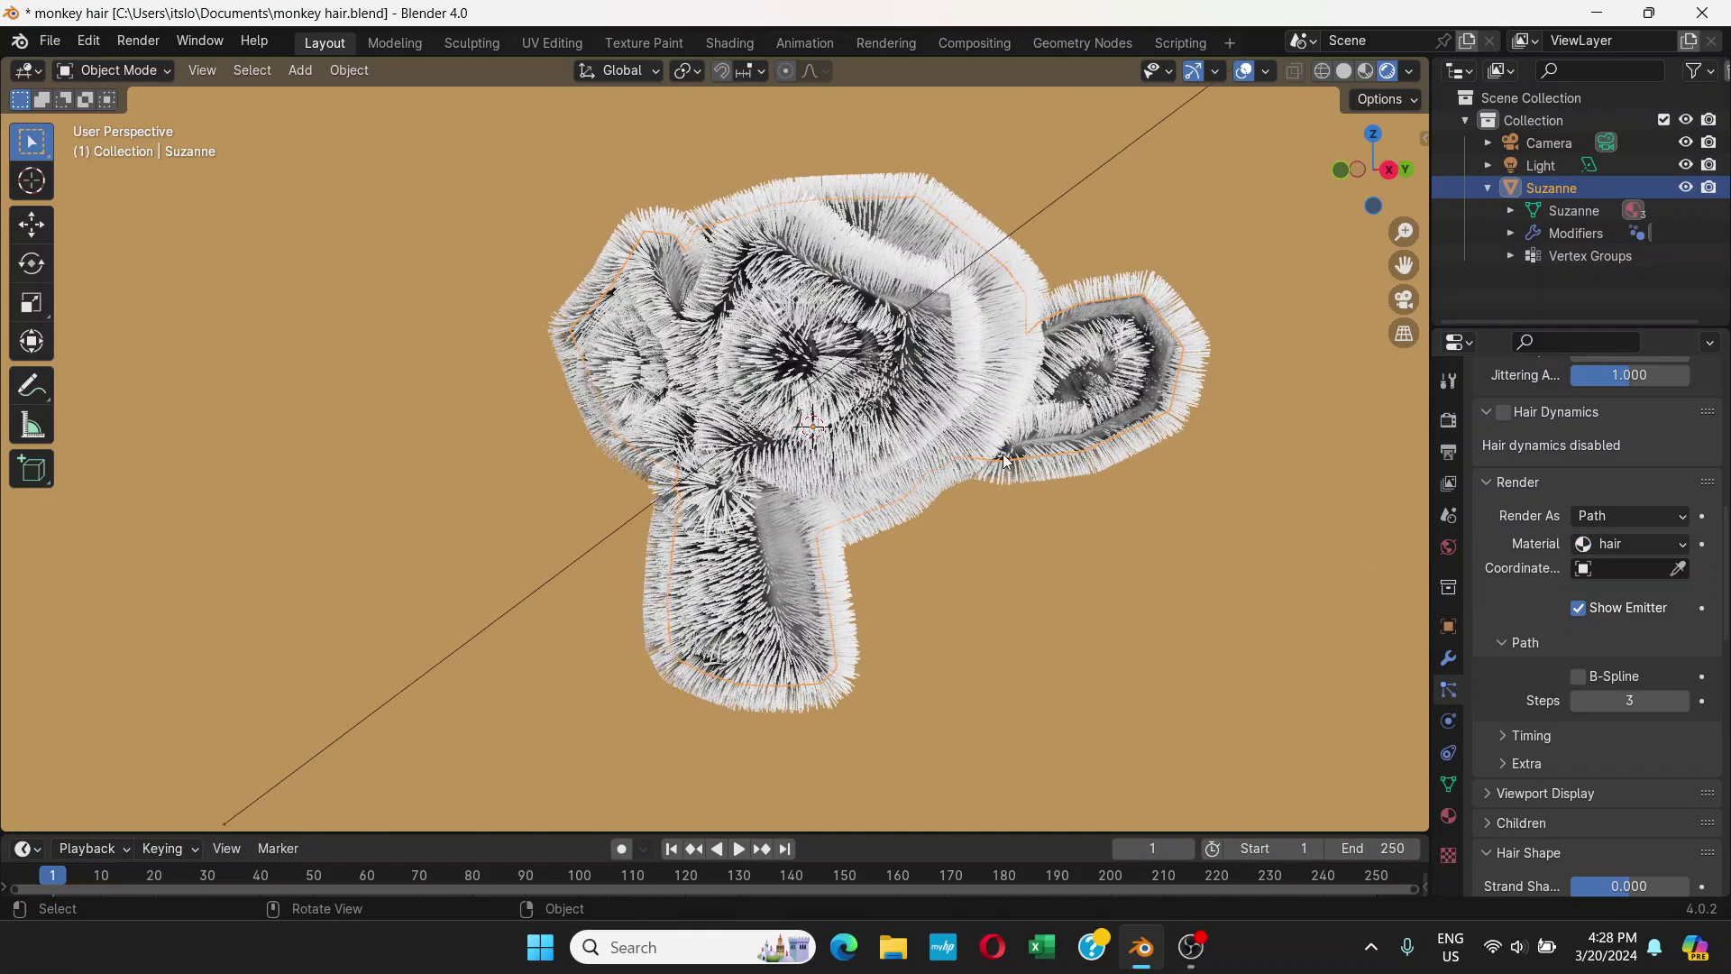
pyautogui.click(1093, 550)
pyautogui.moveTo(960, 458); pyautogui.dragTo(1015, 568, button='middle')
pyautogui.moveTo(907, 533); pyautogui.dragTo(922, 433, button='middle')
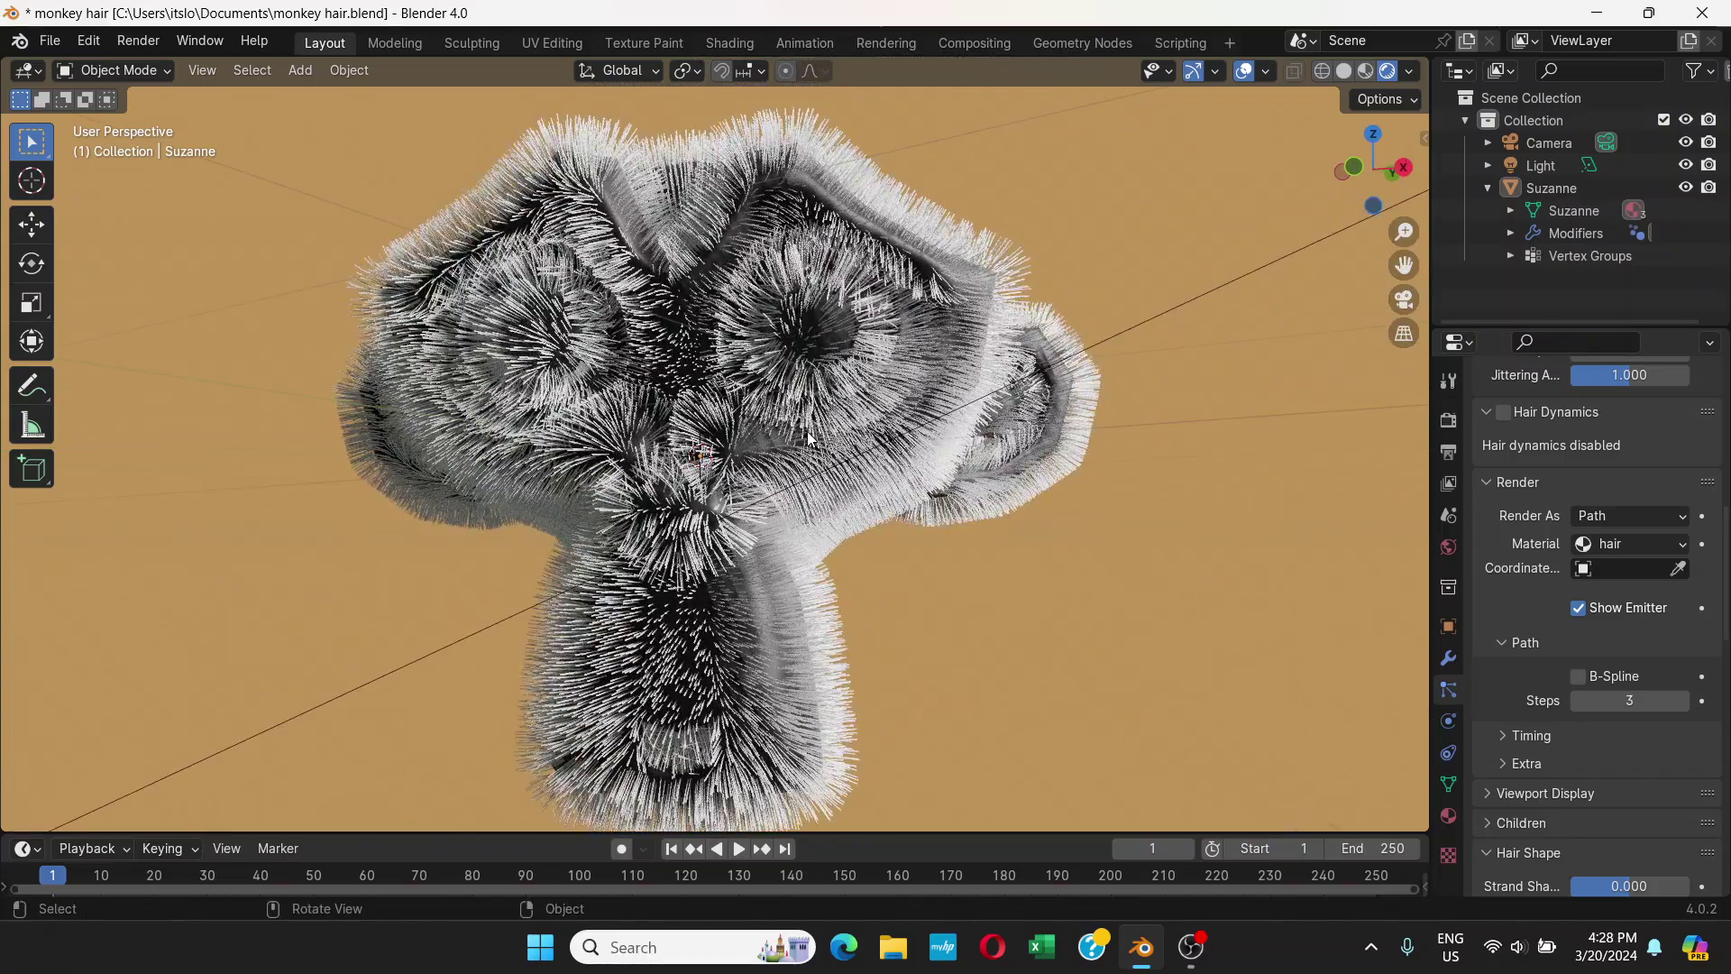
pyautogui.scroll(3, 808, 431)
pyautogui.scroll(-5, 798, 455)
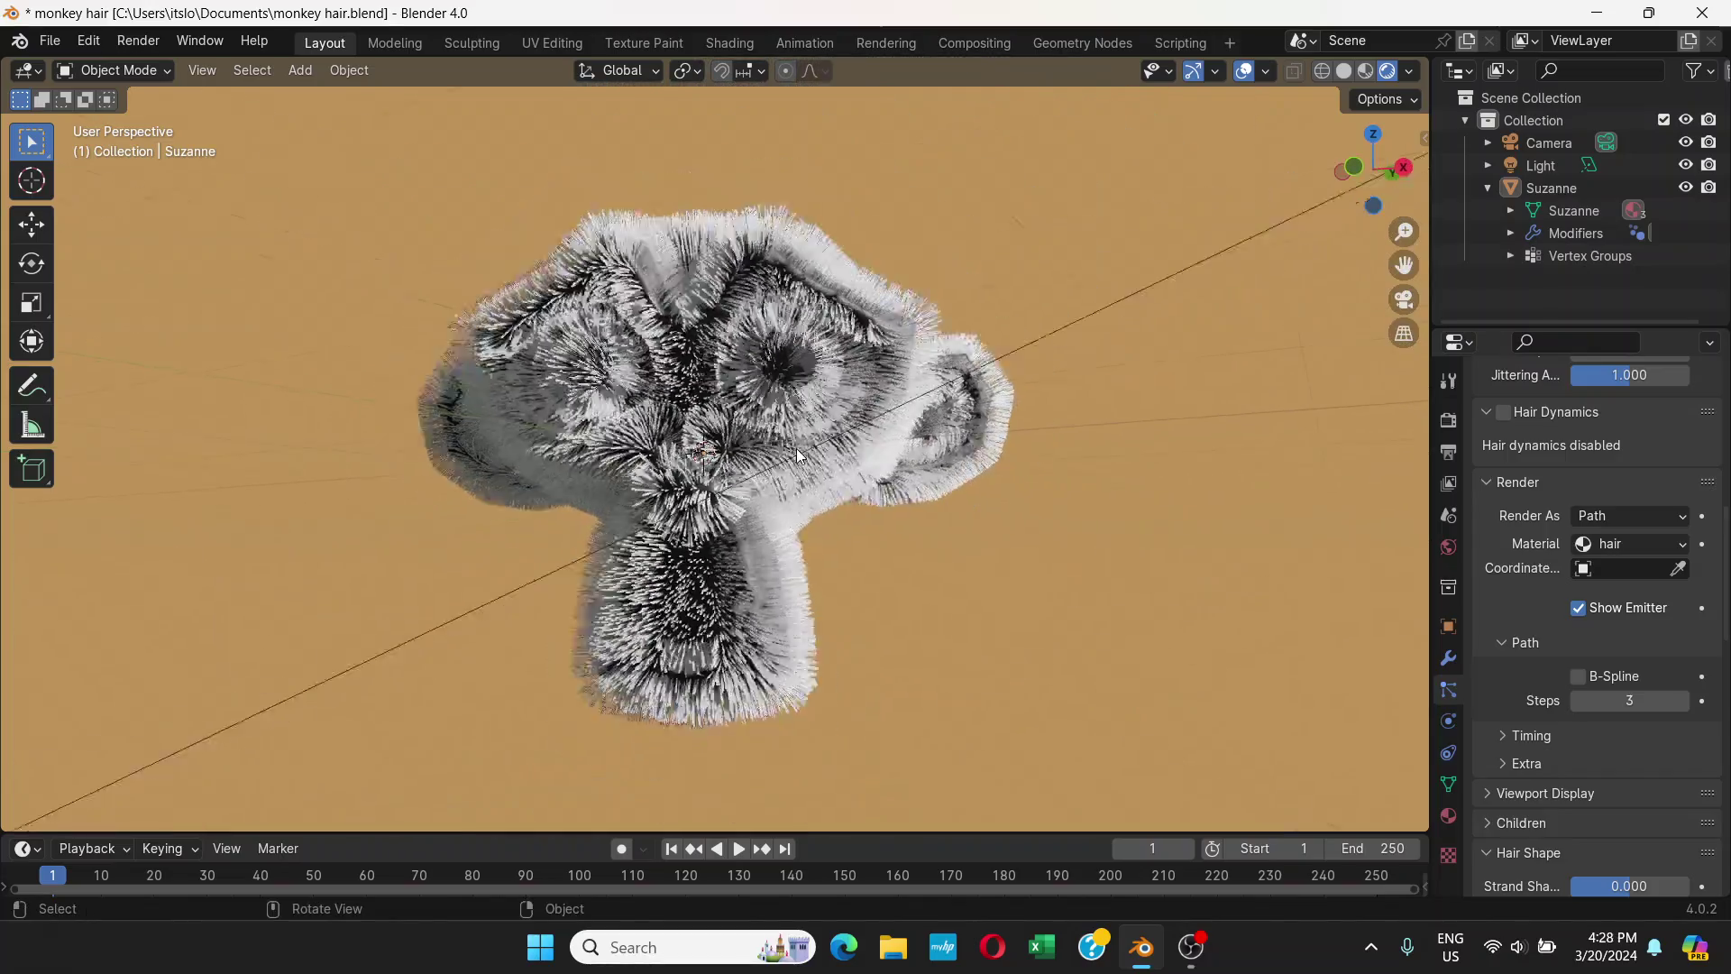
pyautogui.moveTo(798, 455); pyautogui.dragTo(755, 450, button='middle')
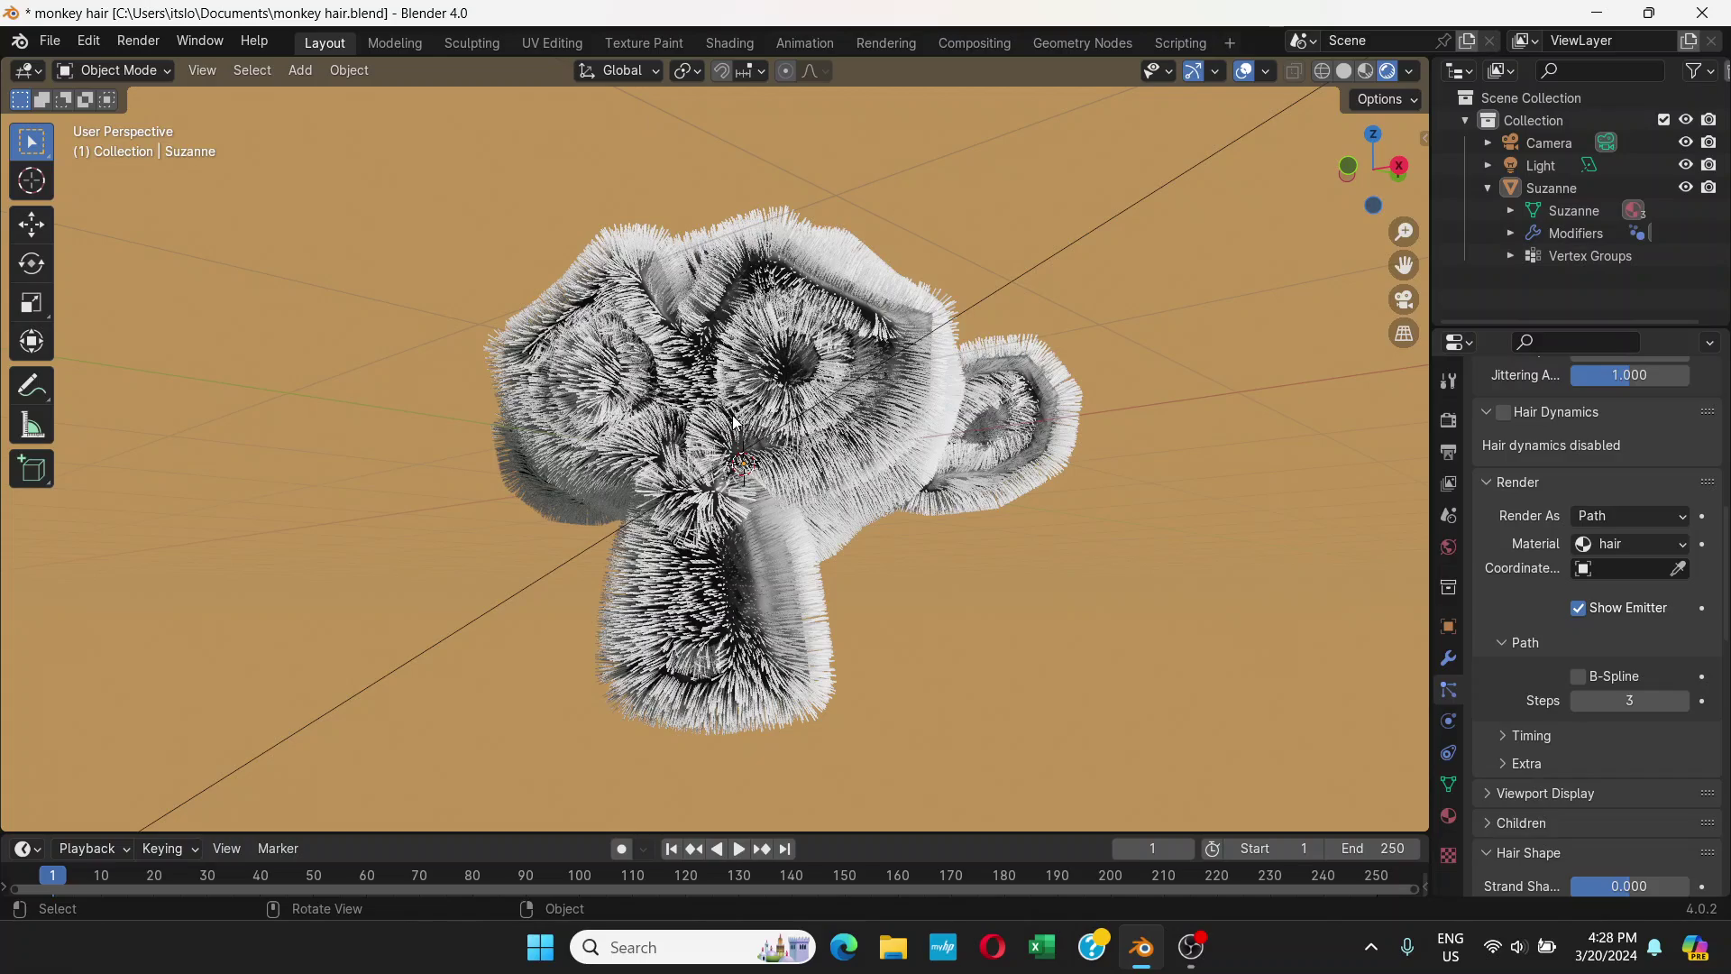
pyautogui.moveTo(737, 417); pyautogui.dragTo(663, 199, button='middle')
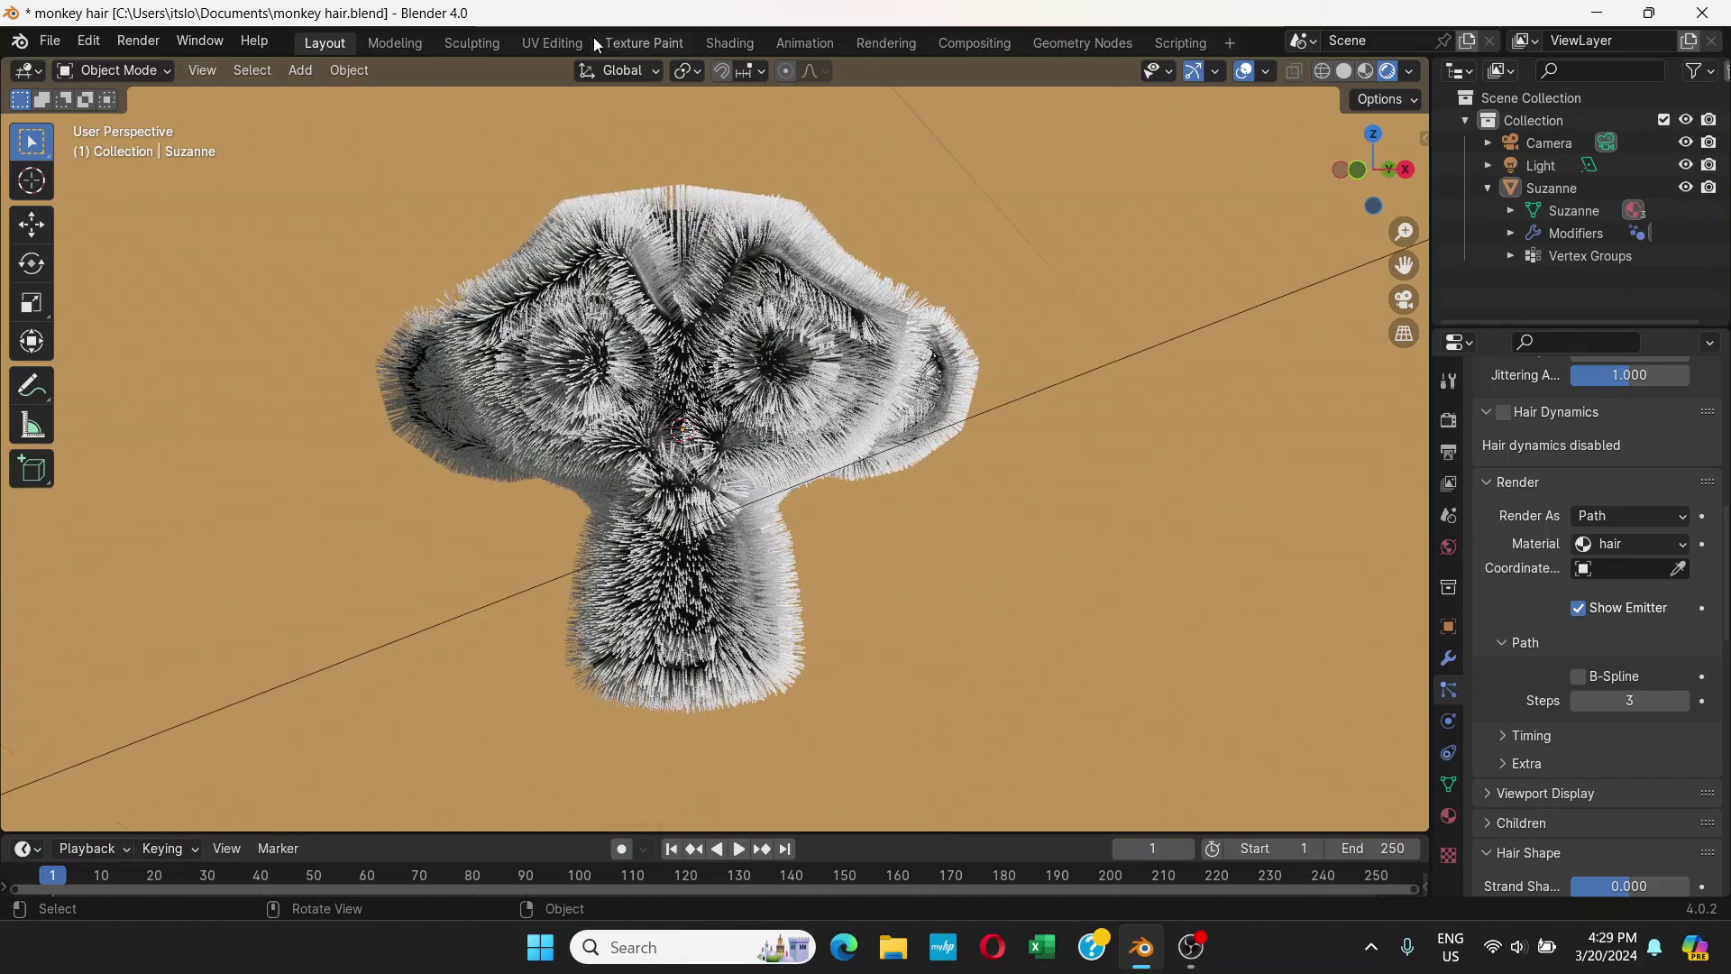
# - Switch Suzanne into Weight Paint mode and orbit to view the hair group weights
pyautogui.click(160, 72)
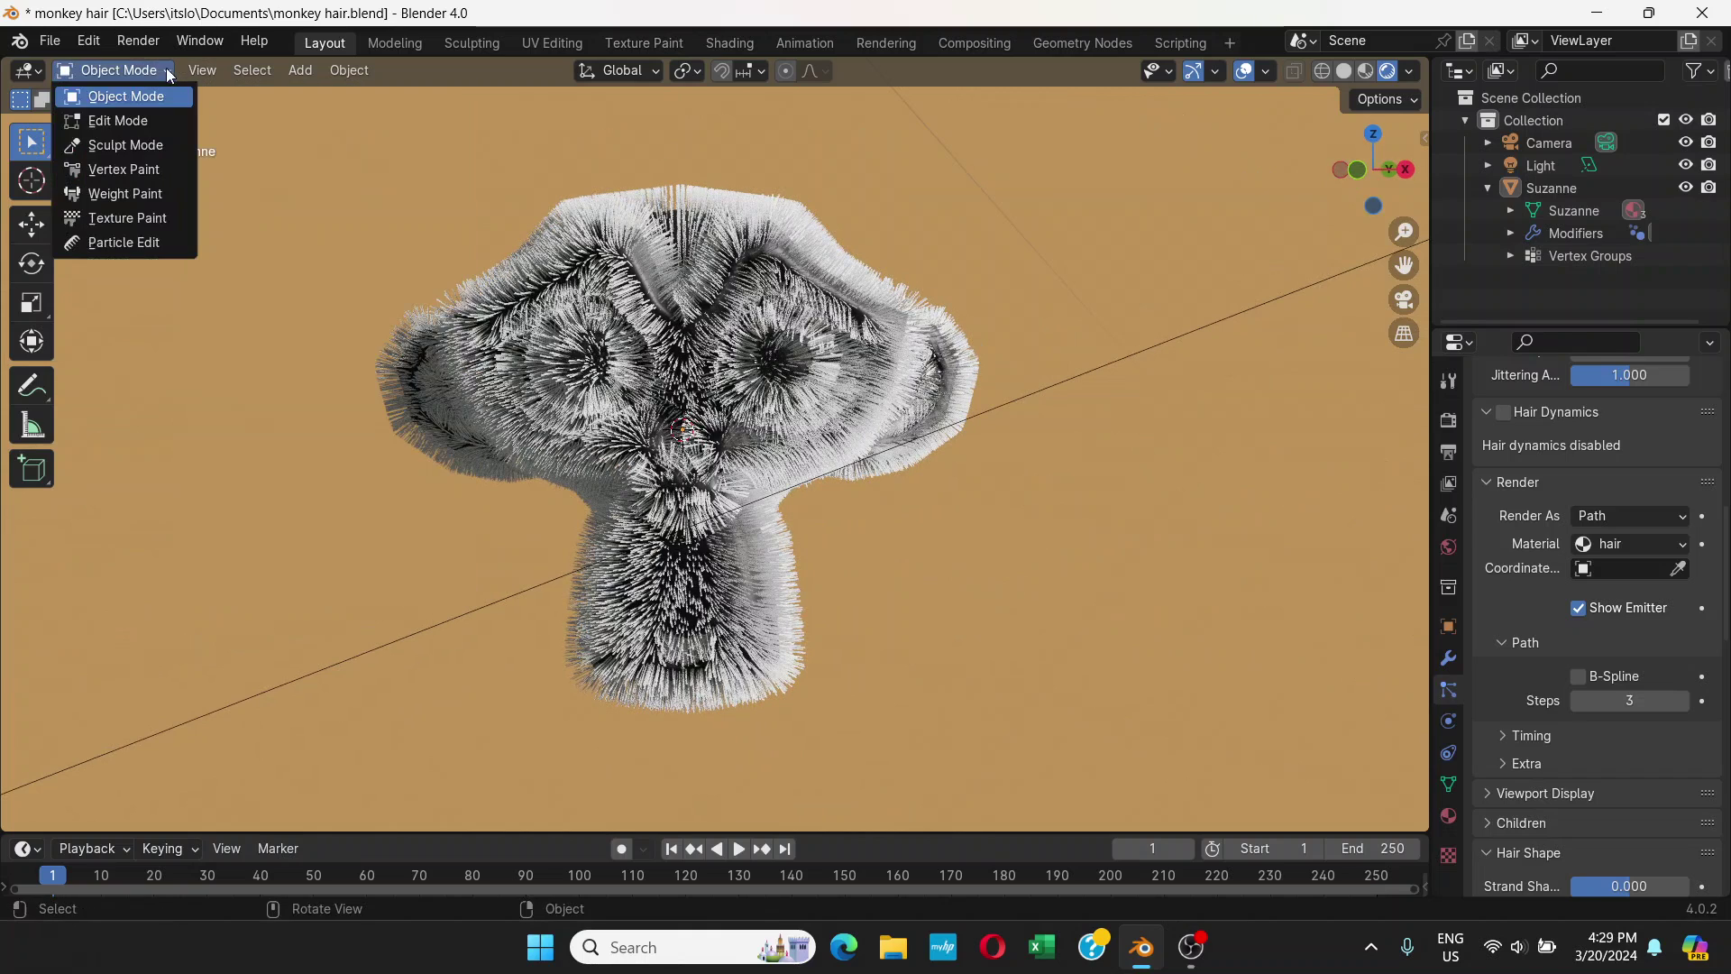
pyautogui.click(116, 70)
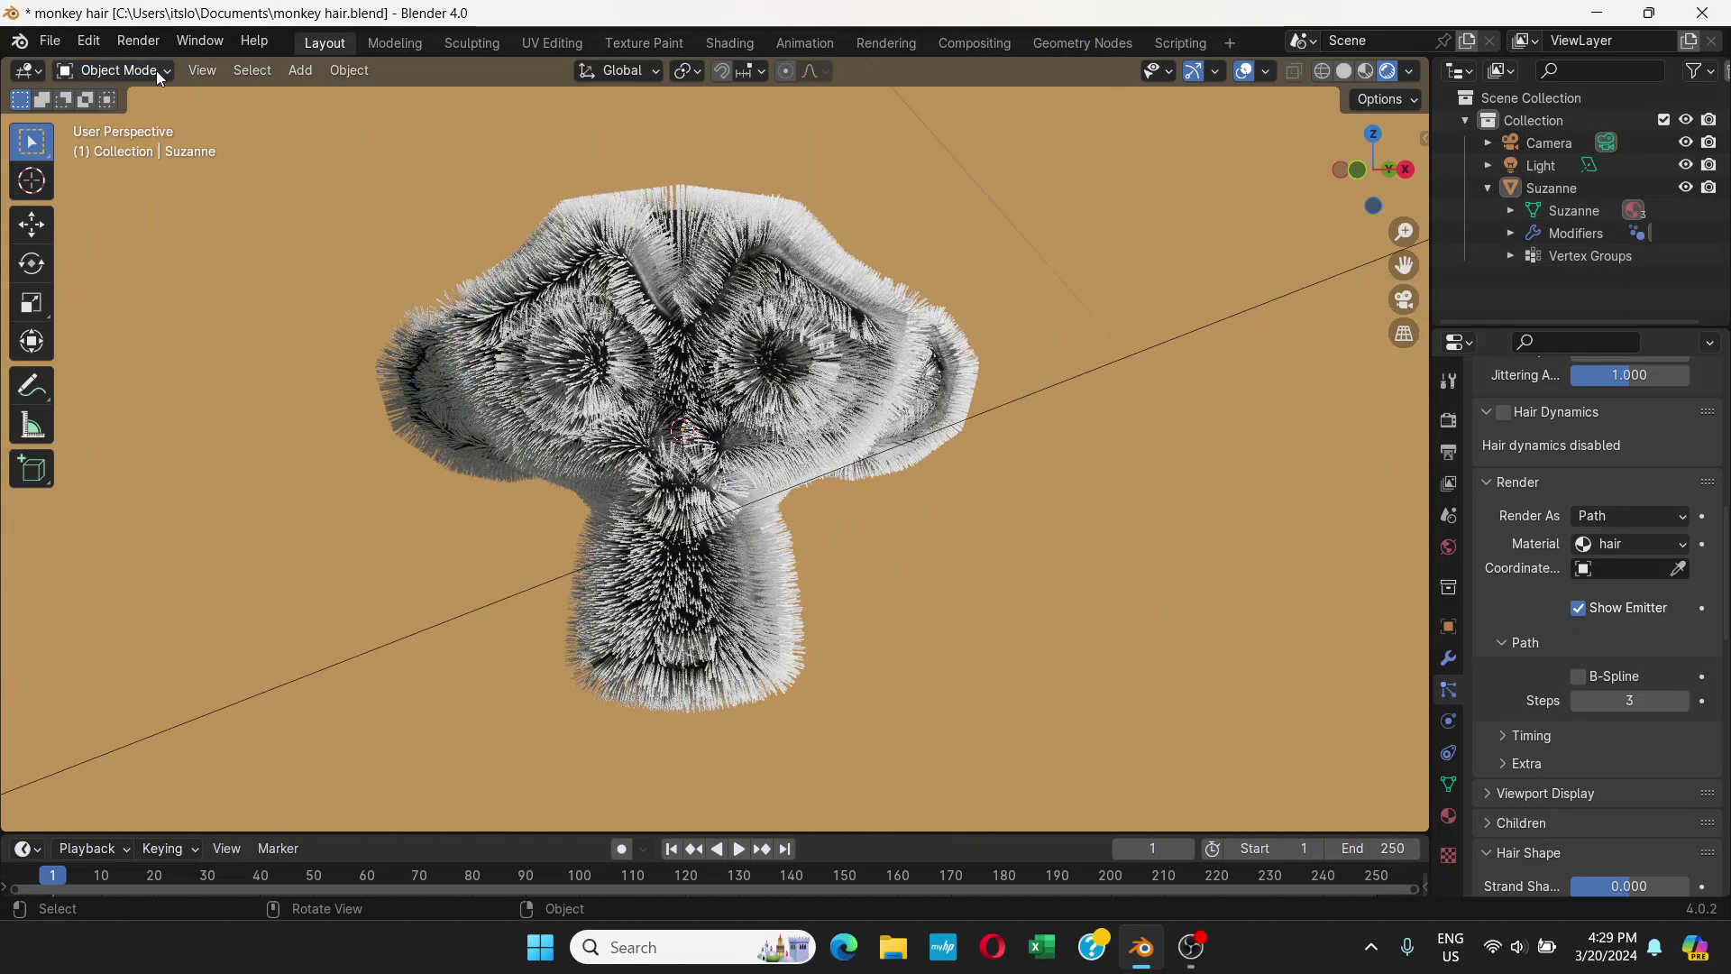
pyautogui.click(155, 70)
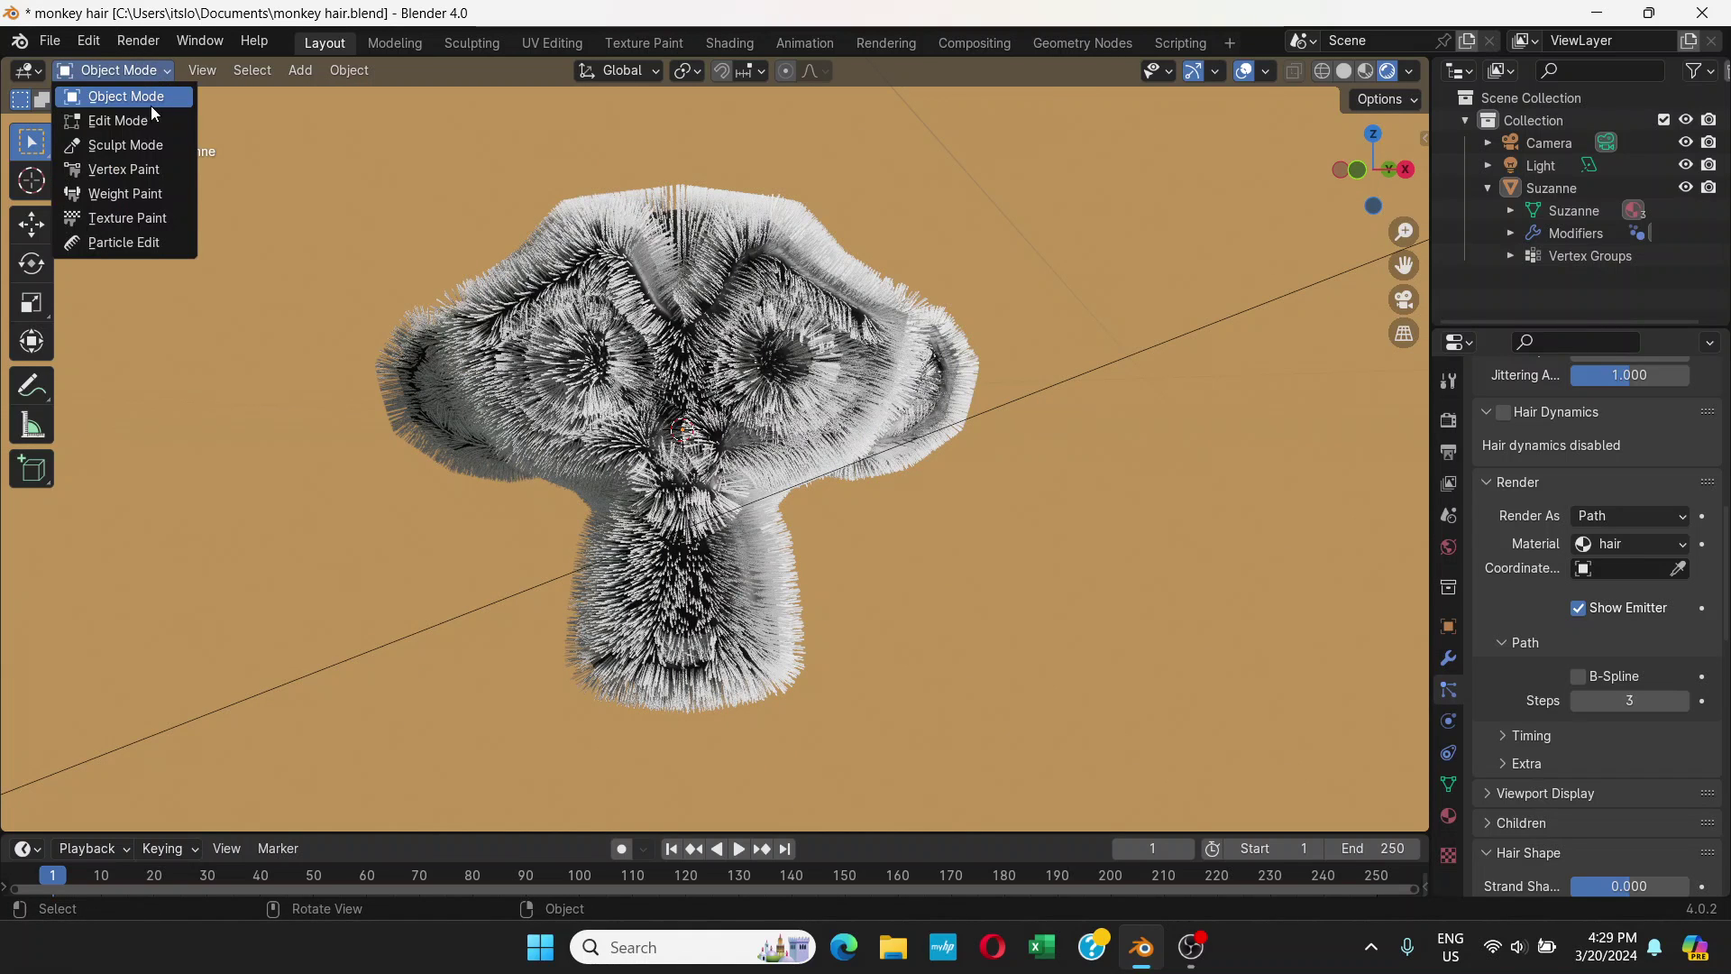
pyautogui.click(133, 197)
pyautogui.moveTo(694, 401); pyautogui.dragTo(1131, 488, button='middle')
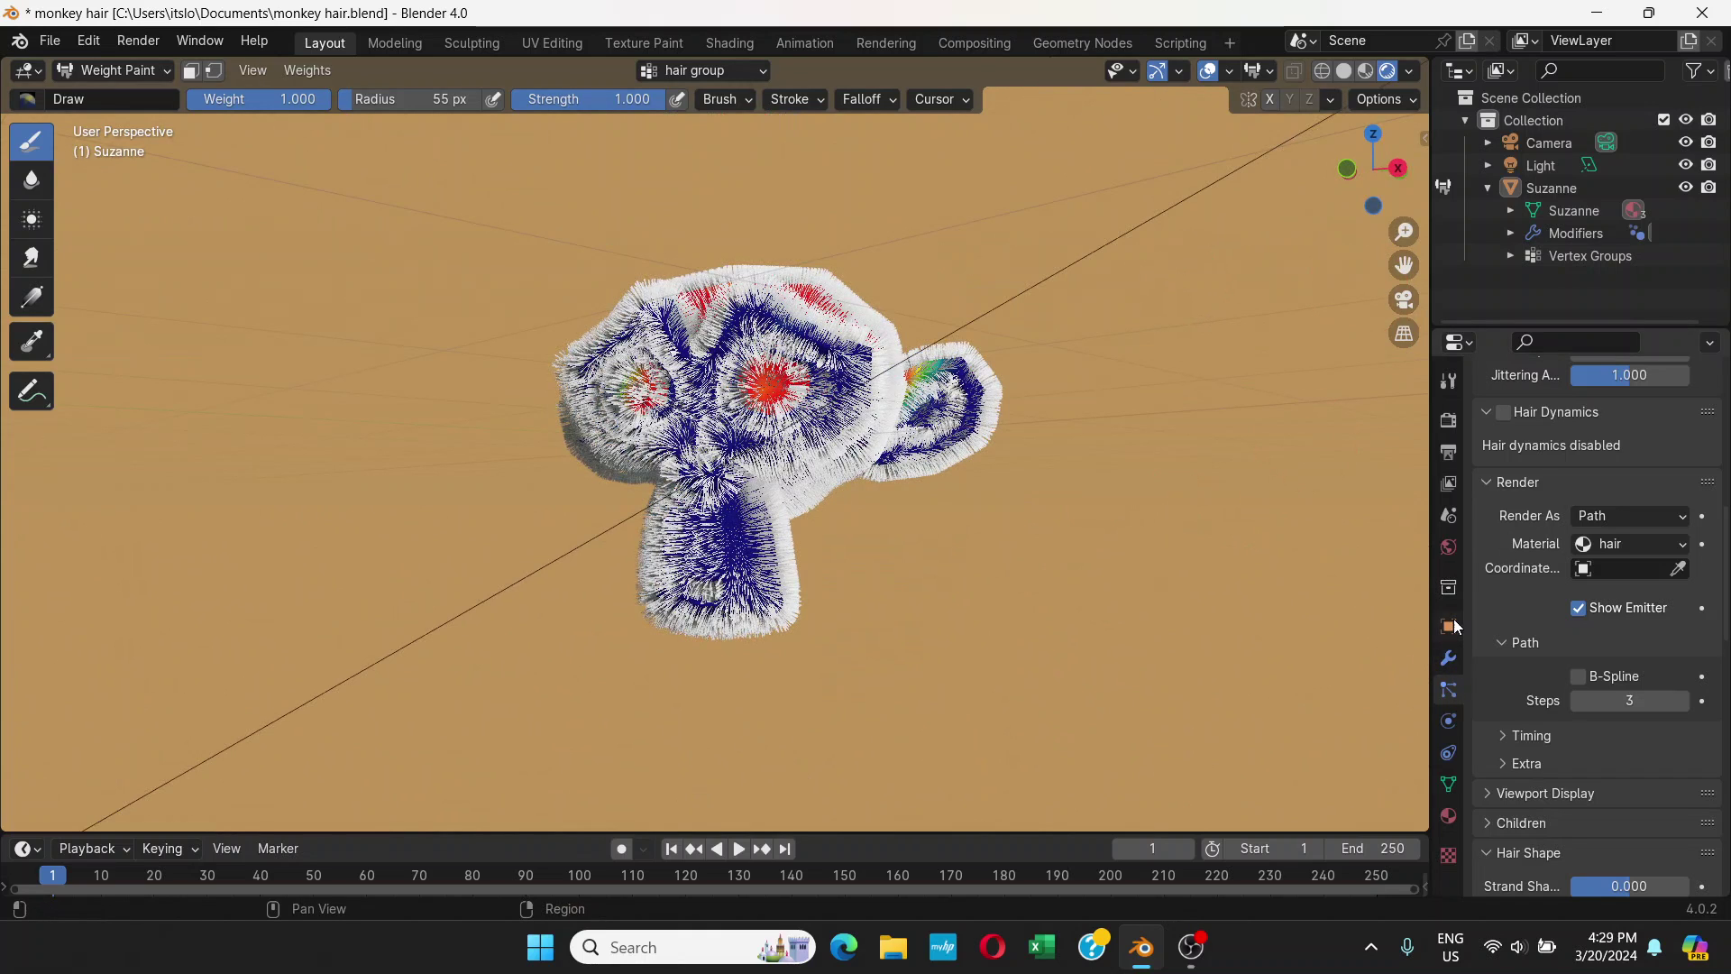
pyautogui.scroll(6, 1531, 533)
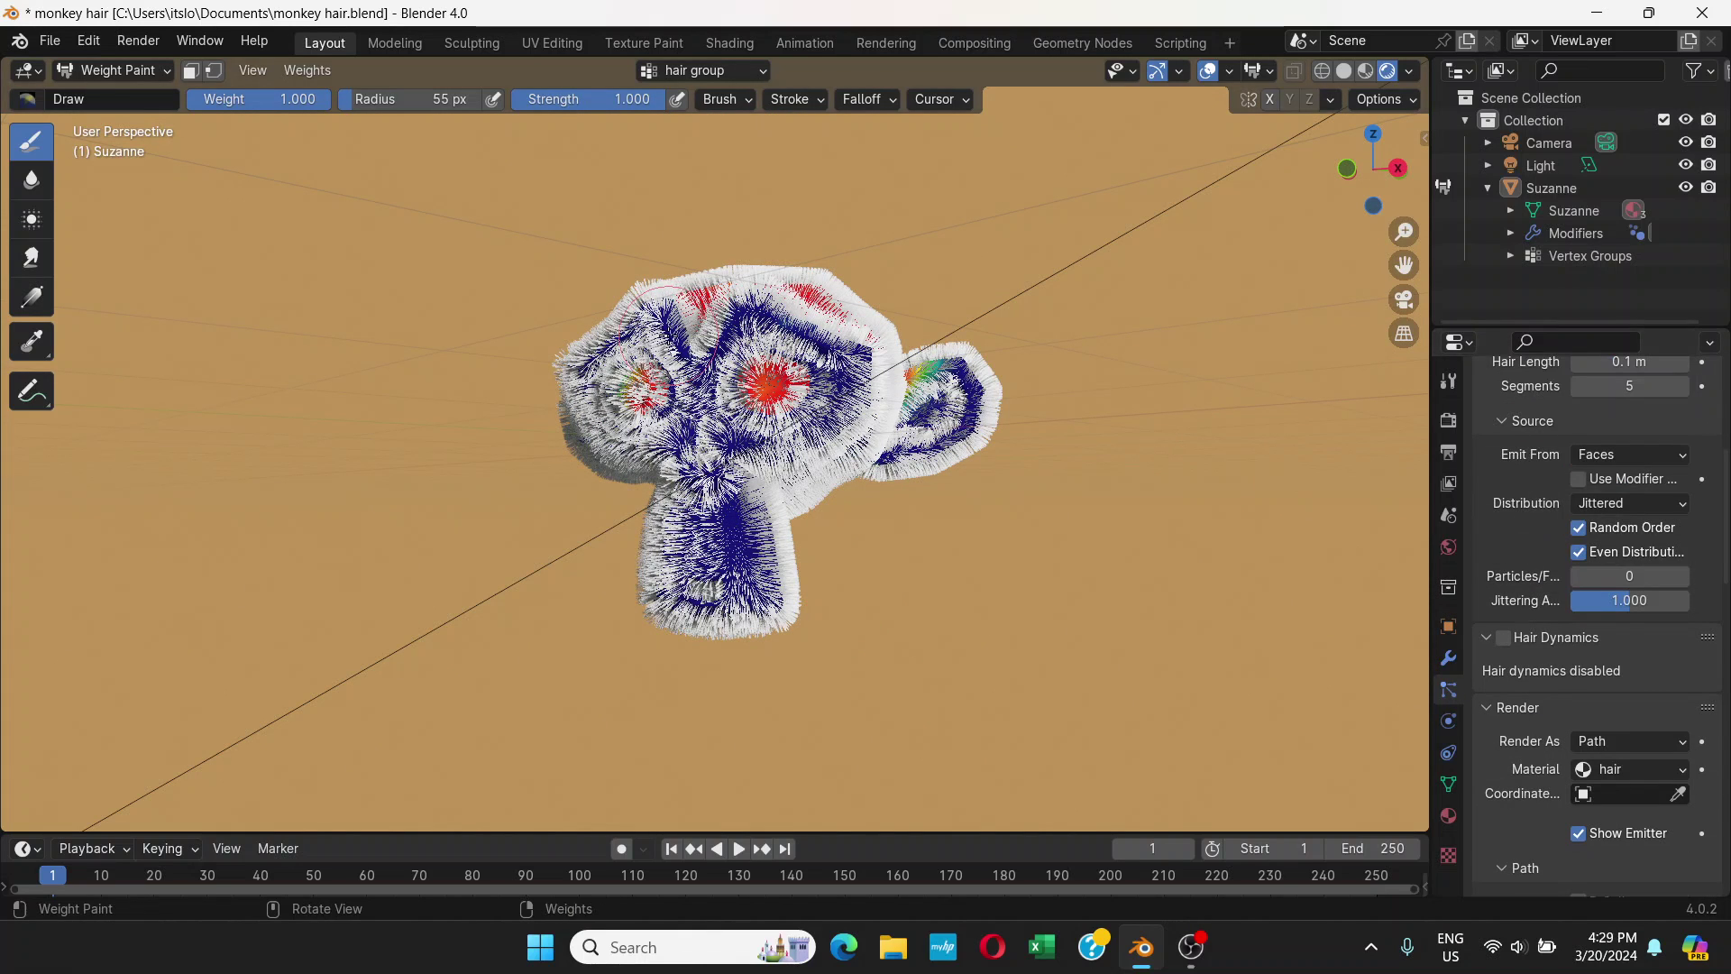
pyautogui.moveTo(676, 338); pyautogui.dragTo(821, 311, button='middle')
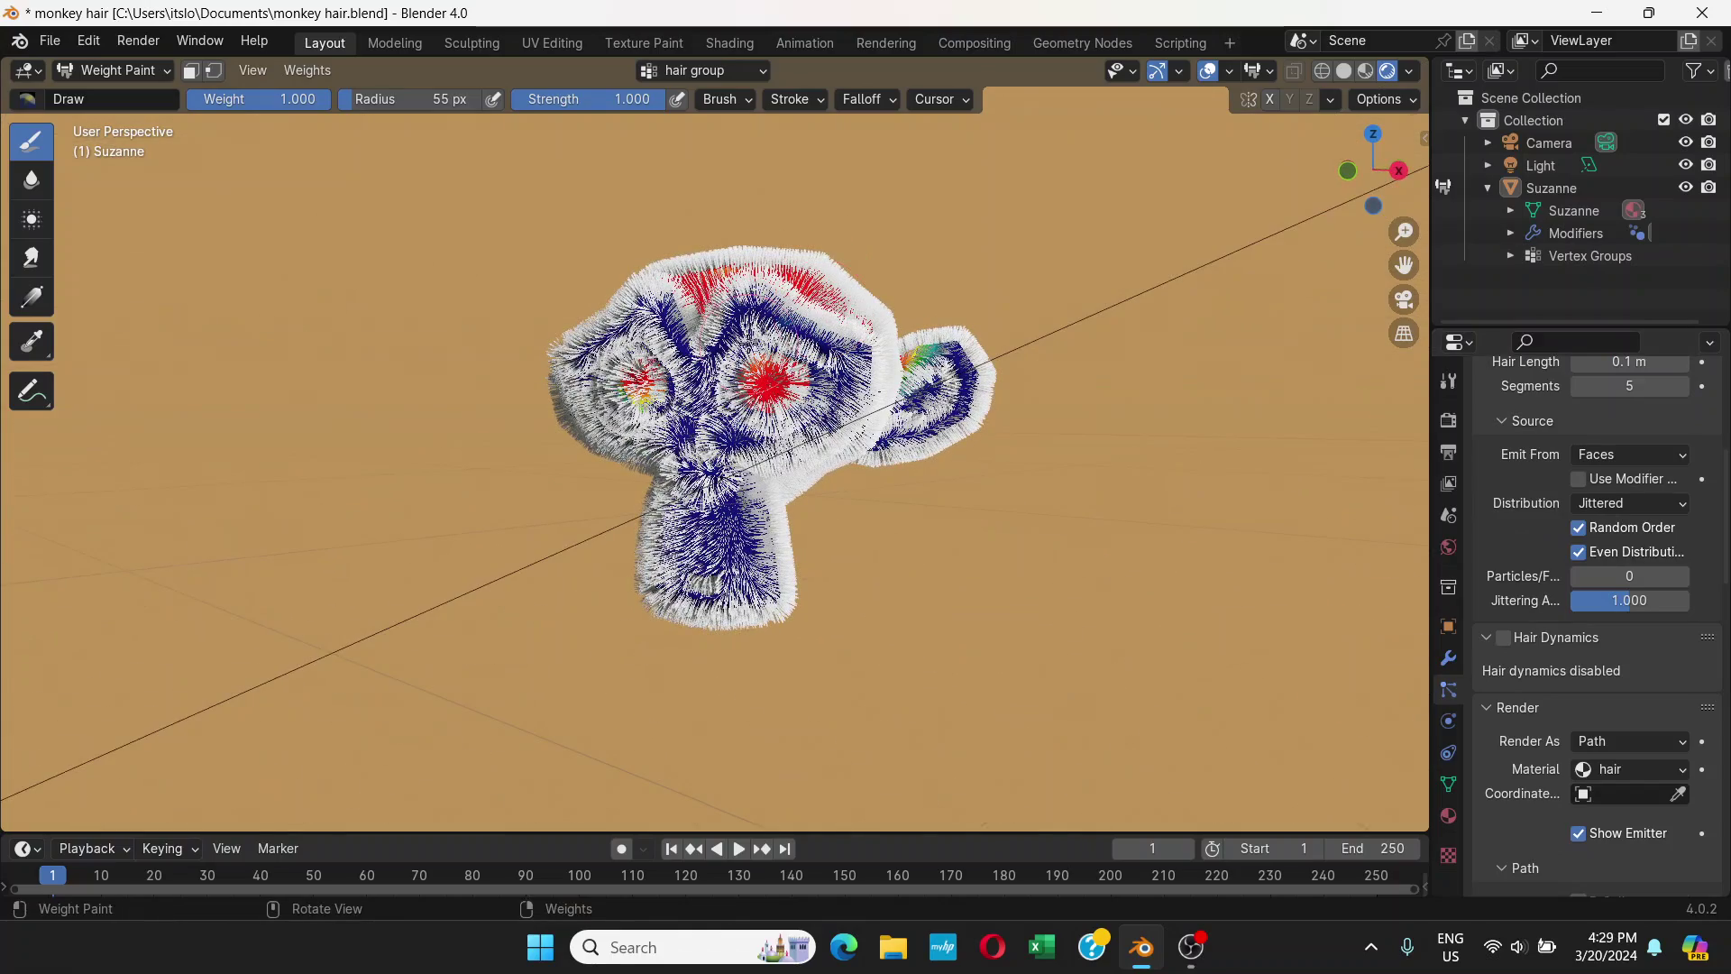
pyautogui.moveTo(891, 382)
pyautogui.mouseDown(button='middle')
pyautogui.moveTo(911, 388)
pyautogui.moveTo(901, 361)
pyautogui.moveTo(884, 379)
pyautogui.moveTo(897, 383)
pyautogui.moveTo(838, 374)
pyautogui.mouseUp(button='middle')
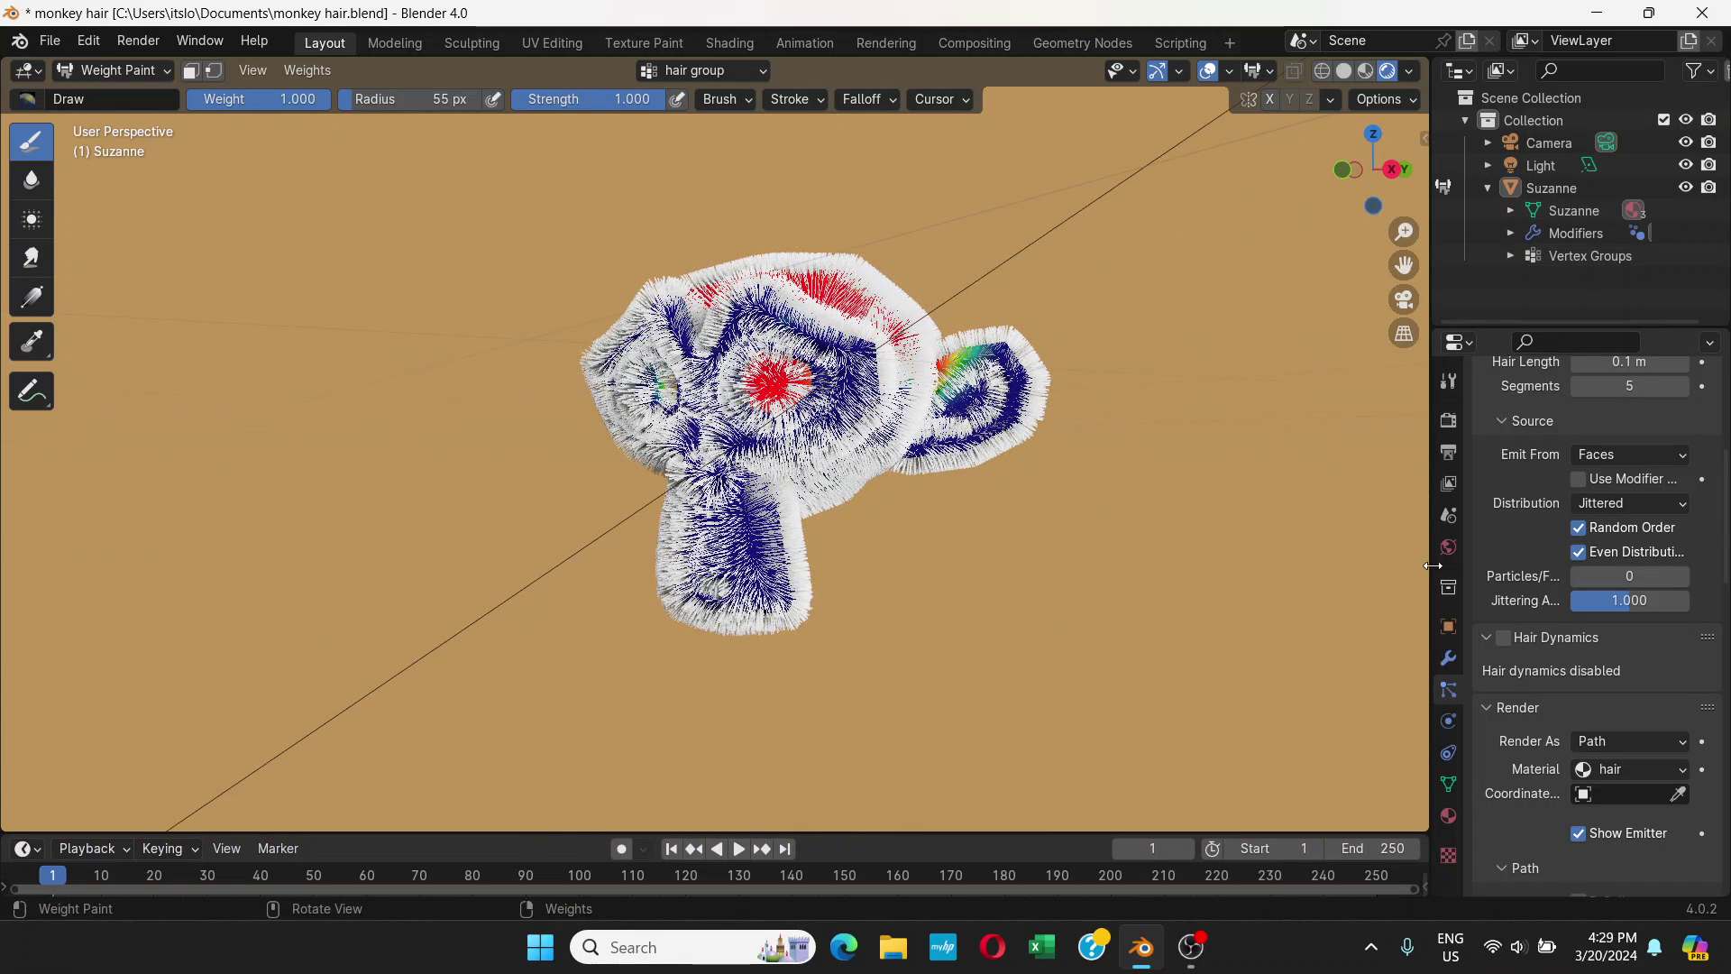
# - Turn off the ParticleSystem's viewport display so only the weight-painted mesh shows
pyautogui.scroll(7, 1467, 534)
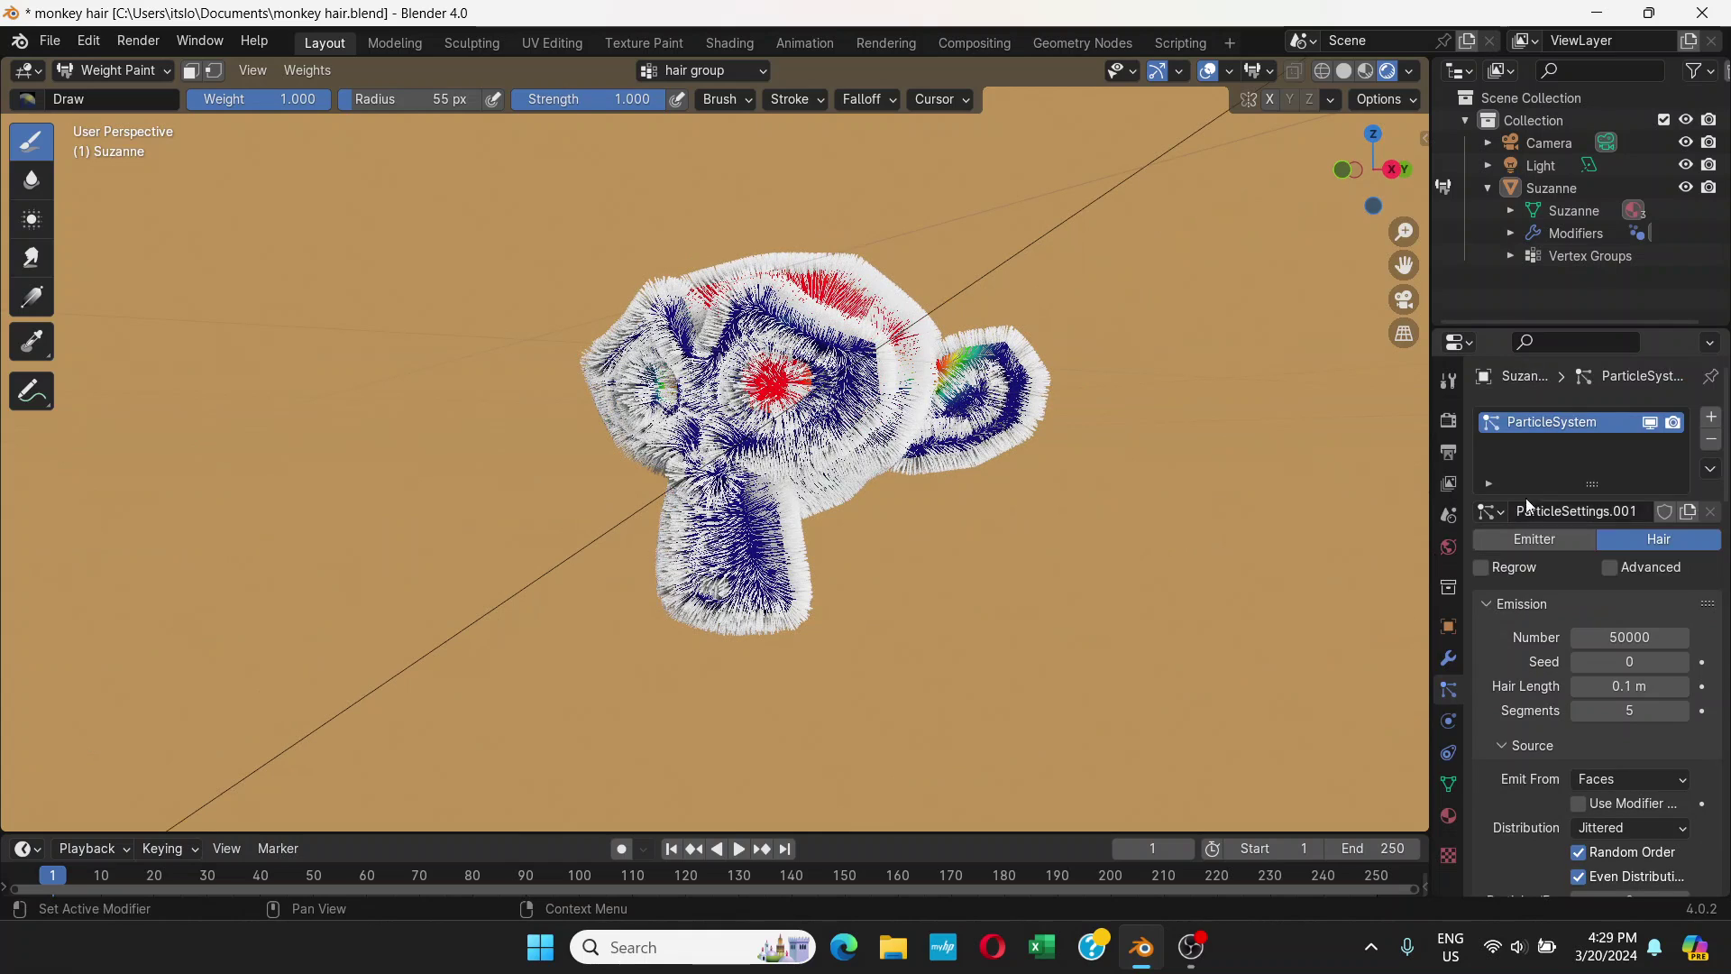
pyautogui.click(1650, 423)
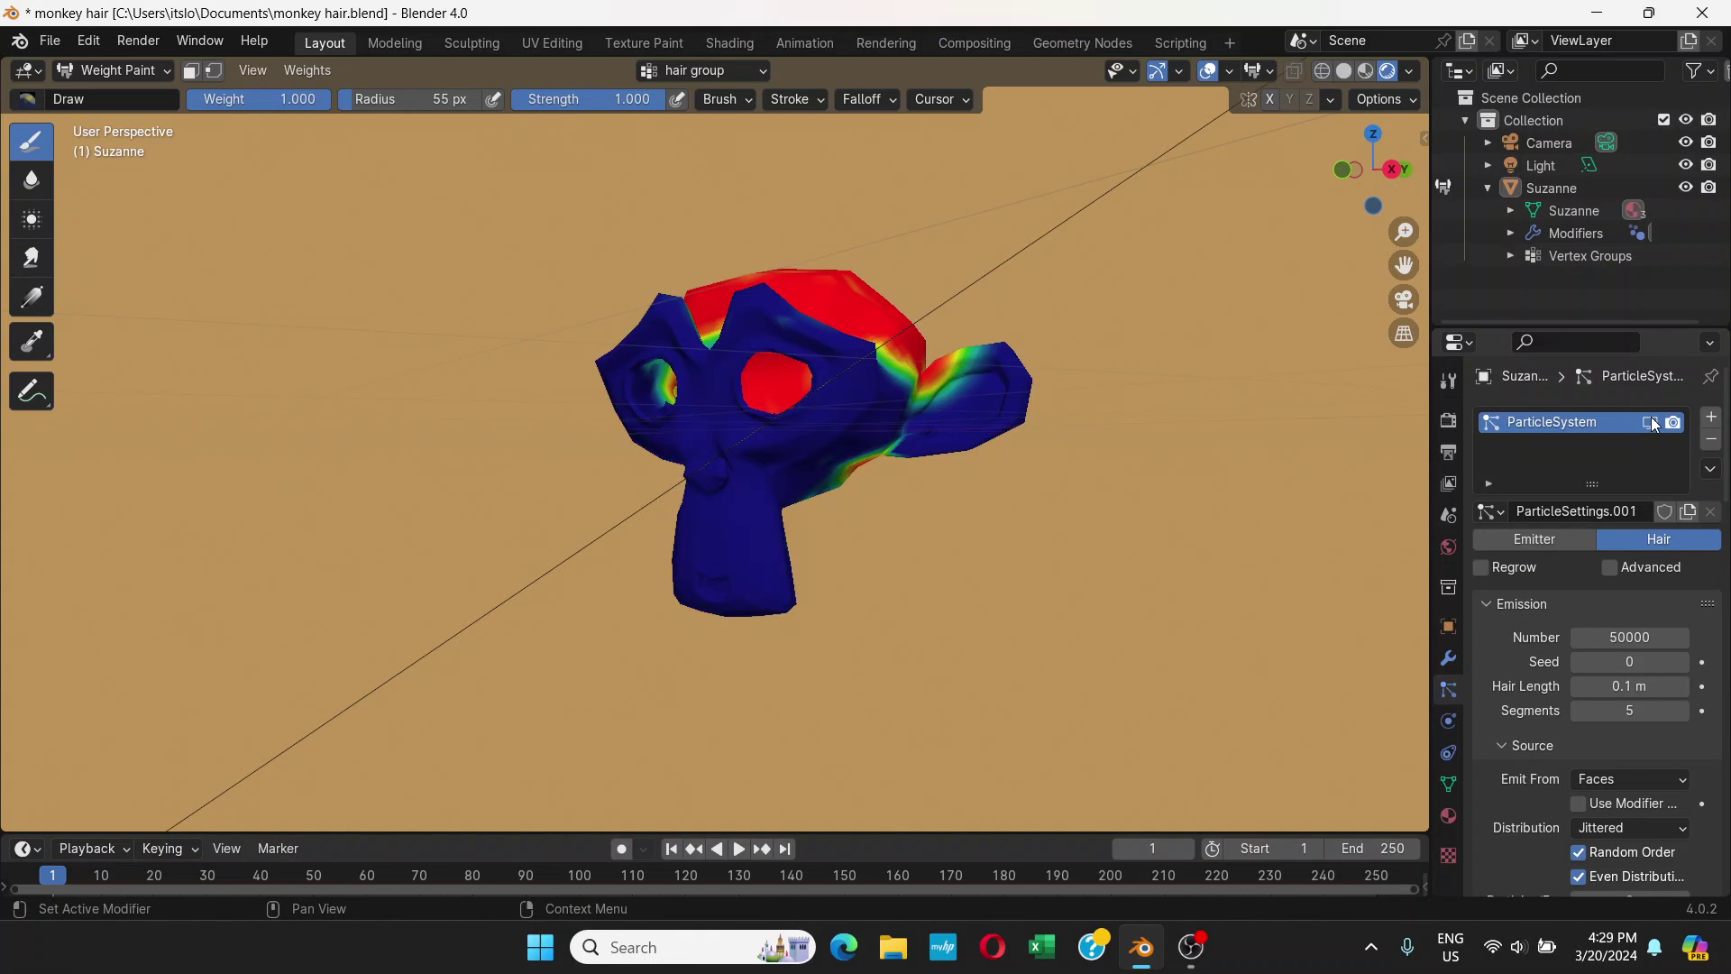
pyautogui.click(1650, 426)
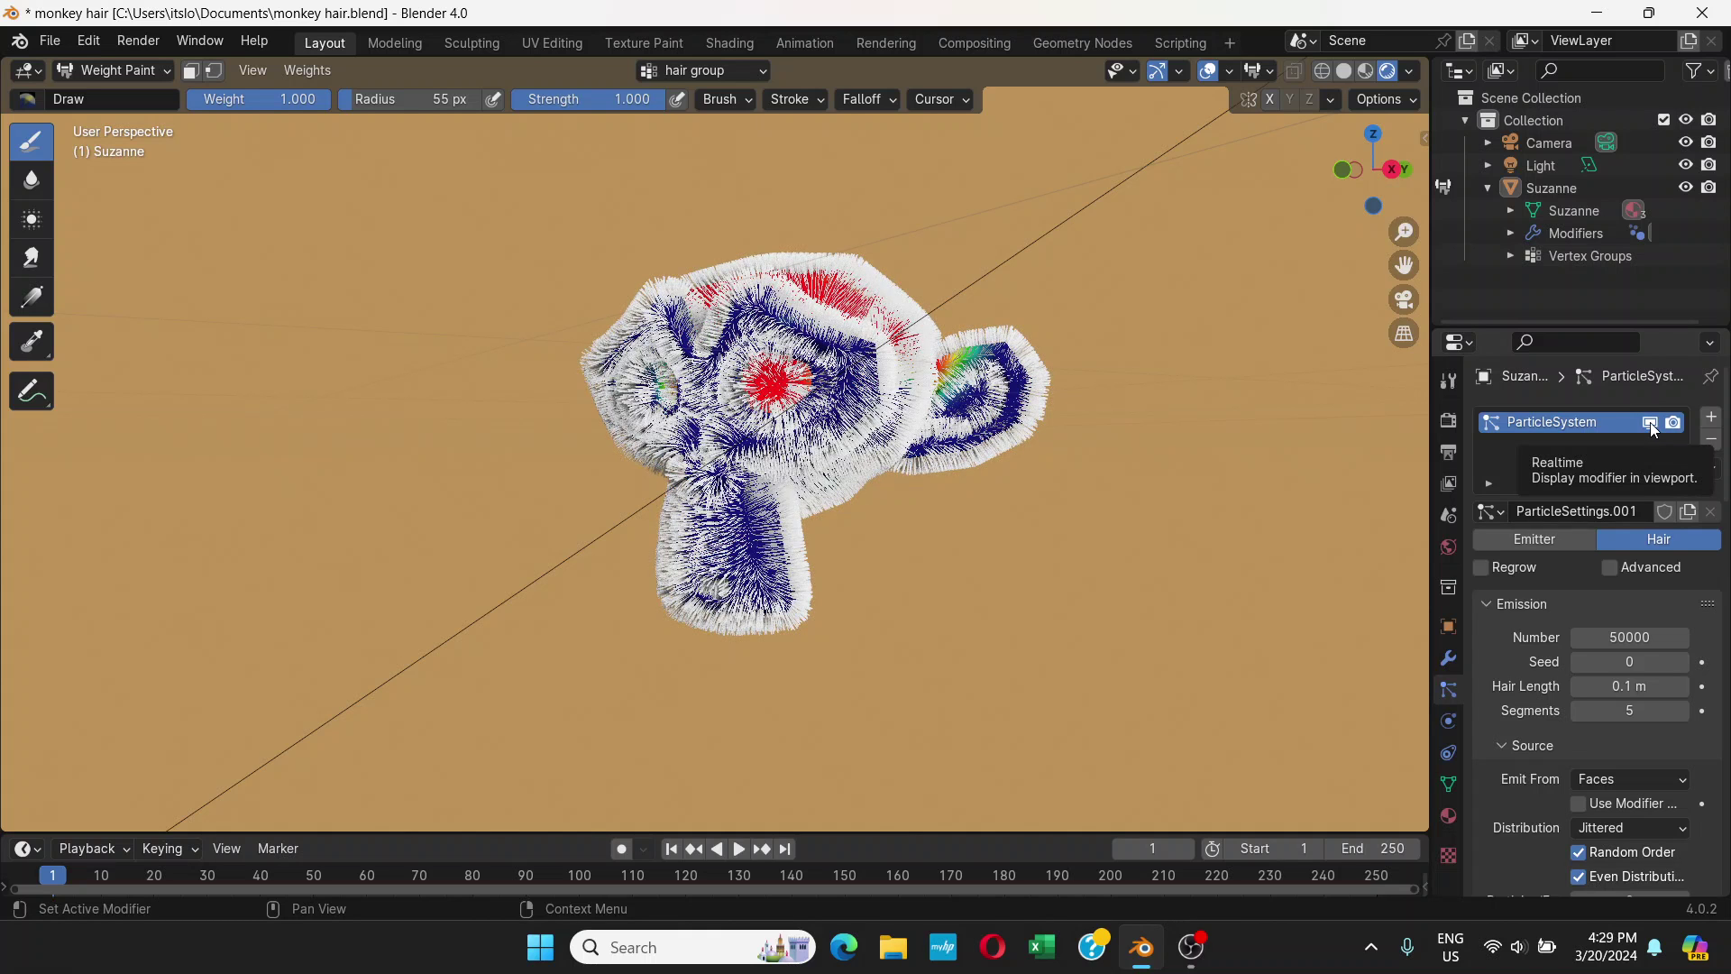
pyautogui.click(1649, 422)
pyautogui.moveTo(770, 455)
pyautogui.mouseDown(button='middle')
pyautogui.moveTo(641, 532)
pyautogui.moveTo(906, 457)
pyautogui.moveTo(938, 599)
pyautogui.moveTo(487, 472)
pyautogui.moveTo(661, 455)
pyautogui.moveTo(785, 424)
pyautogui.moveTo(811, 397)
pyautogui.moveTo(1098, 352)
pyautogui.moveTo(872, 373)
pyautogui.moveTo(863, 411)
pyautogui.moveTo(817, 396)
pyautogui.moveTo(940, 341)
pyautogui.mouseUp(button='middle')
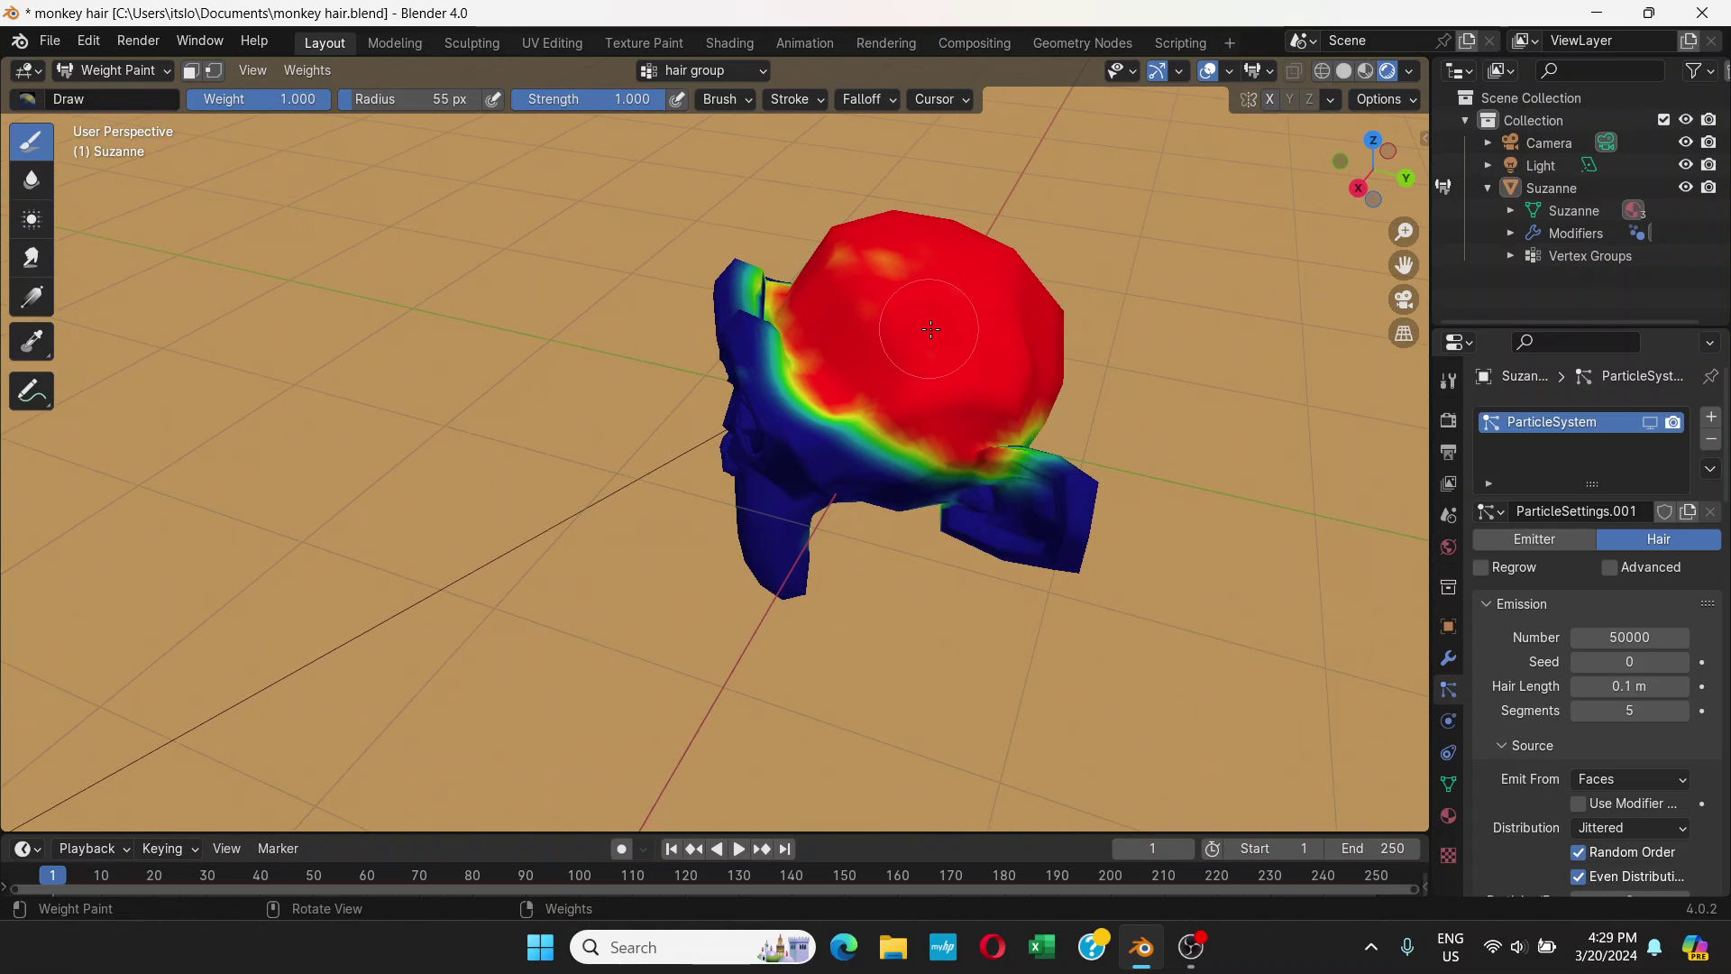
# - Paint full hair-group weight over the back and top of the head, softening remaining blue at strength 0.6
pyautogui.moveTo(931, 359)
pyautogui.mouseDown()
pyautogui.moveTo(935, 303)
pyautogui.moveTo(917, 376)
pyautogui.moveTo(972, 394)
pyautogui.moveTo(967, 409)
pyautogui.moveTo(859, 437)
pyautogui.moveTo(924, 419)
pyautogui.moveTo(982, 456)
pyautogui.moveTo(953, 420)
pyautogui.moveTo(910, 451)
pyautogui.mouseUp()
pyautogui.moveTo(910, 451)
pyautogui.mouseDown(button='middle')
pyautogui.moveTo(1044, 398)
pyautogui.moveTo(883, 343)
pyautogui.mouseUp(button='middle')
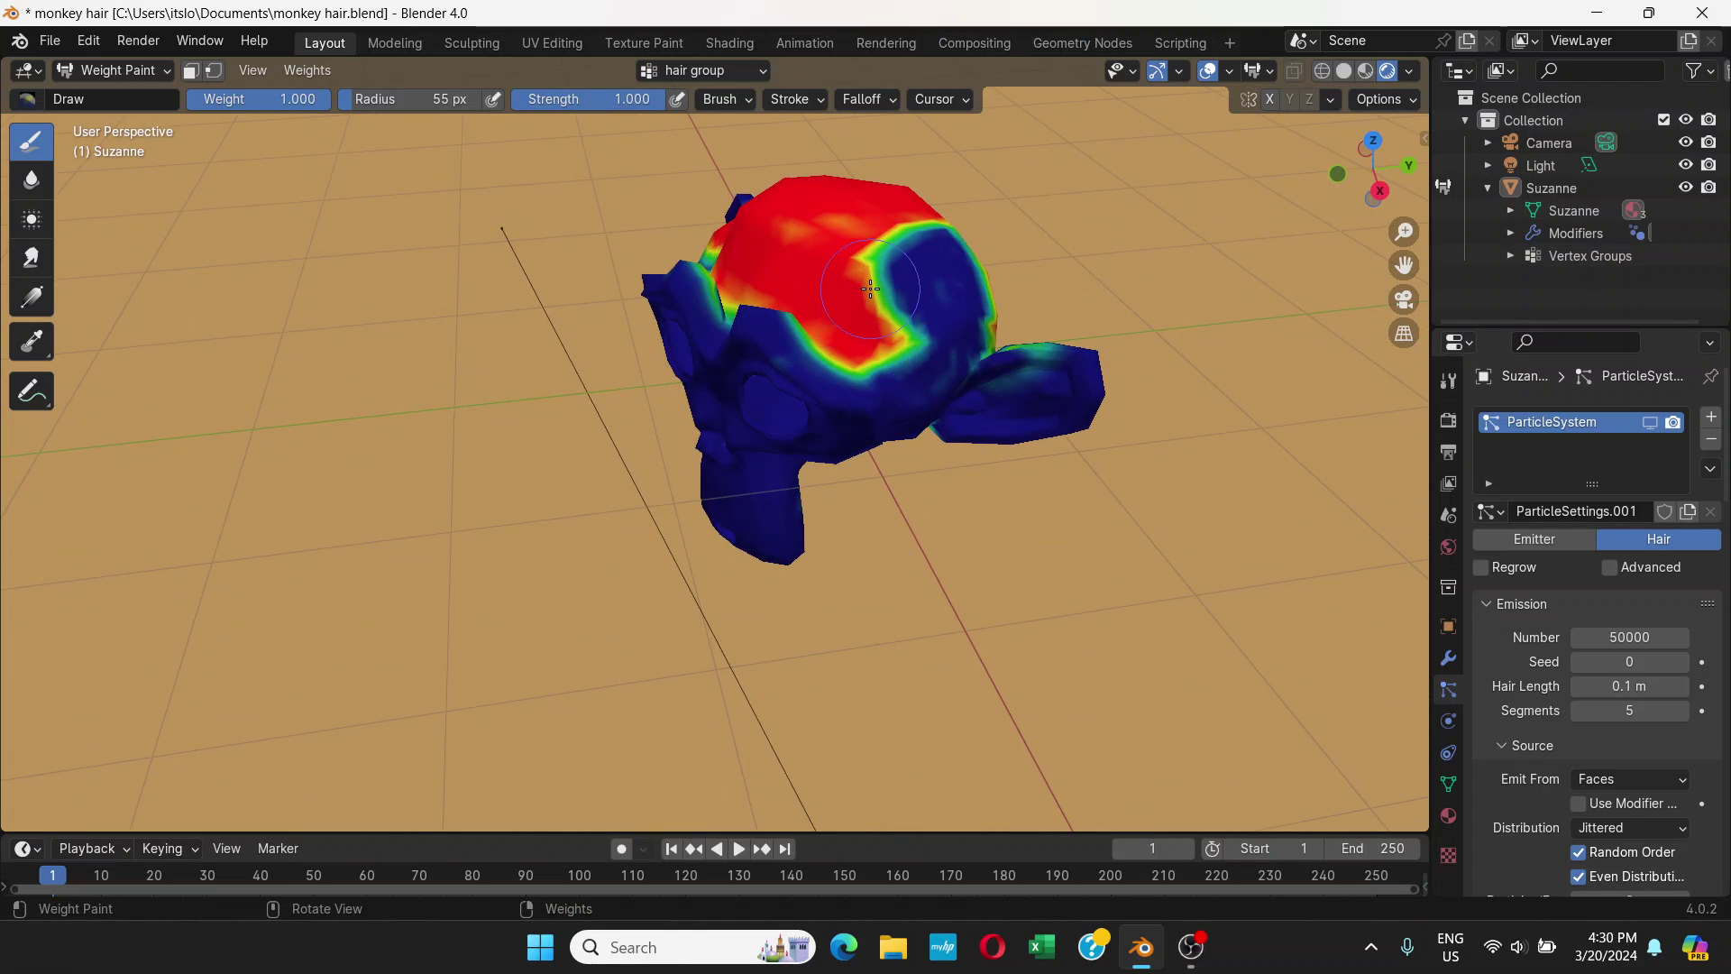
pyautogui.moveTo(888, 289)
pyautogui.mouseDown()
pyautogui.moveTo(851, 229)
pyautogui.moveTo(883, 217)
pyautogui.moveTo(897, 253)
pyautogui.moveTo(947, 268)
pyautogui.moveTo(942, 316)
pyautogui.mouseUp()
pyautogui.moveTo(942, 316)
pyautogui.mouseDown(button='middle')
pyautogui.moveTo(839, 288)
pyautogui.moveTo(875, 297)
pyautogui.mouseUp(button='middle')
pyautogui.moveTo(924, 357); pyautogui.dragTo(1001, 411)
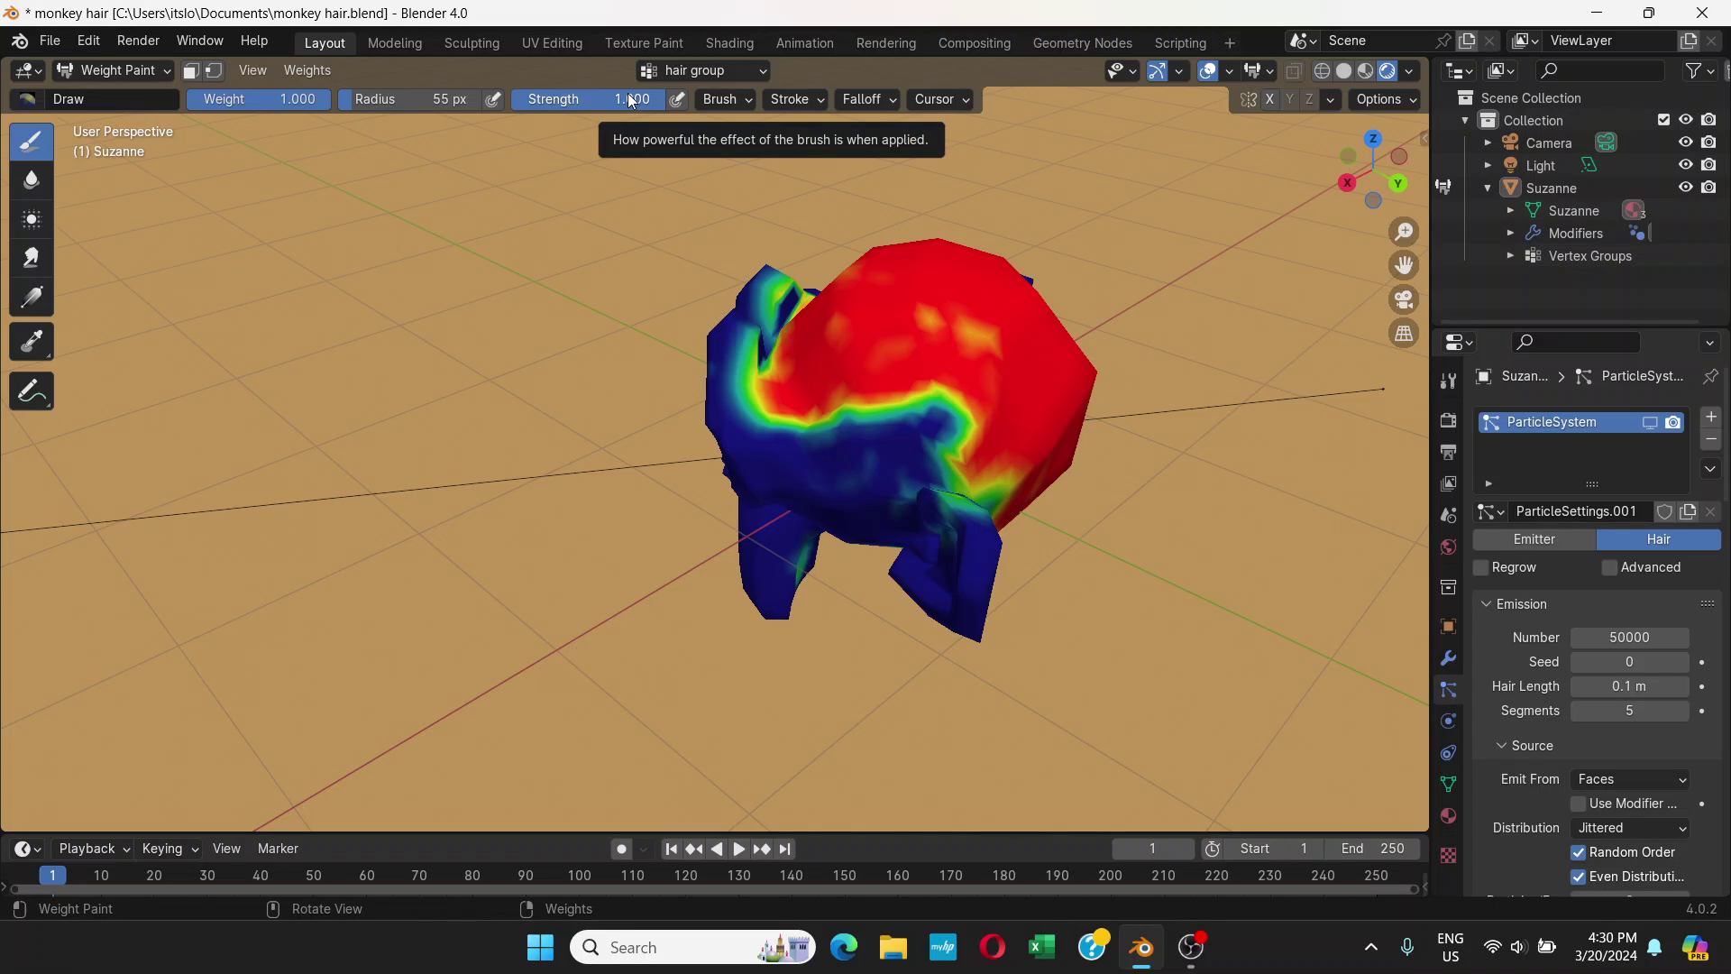
pyautogui.moveTo(649, 107); pyautogui.dragTo(588, 106)
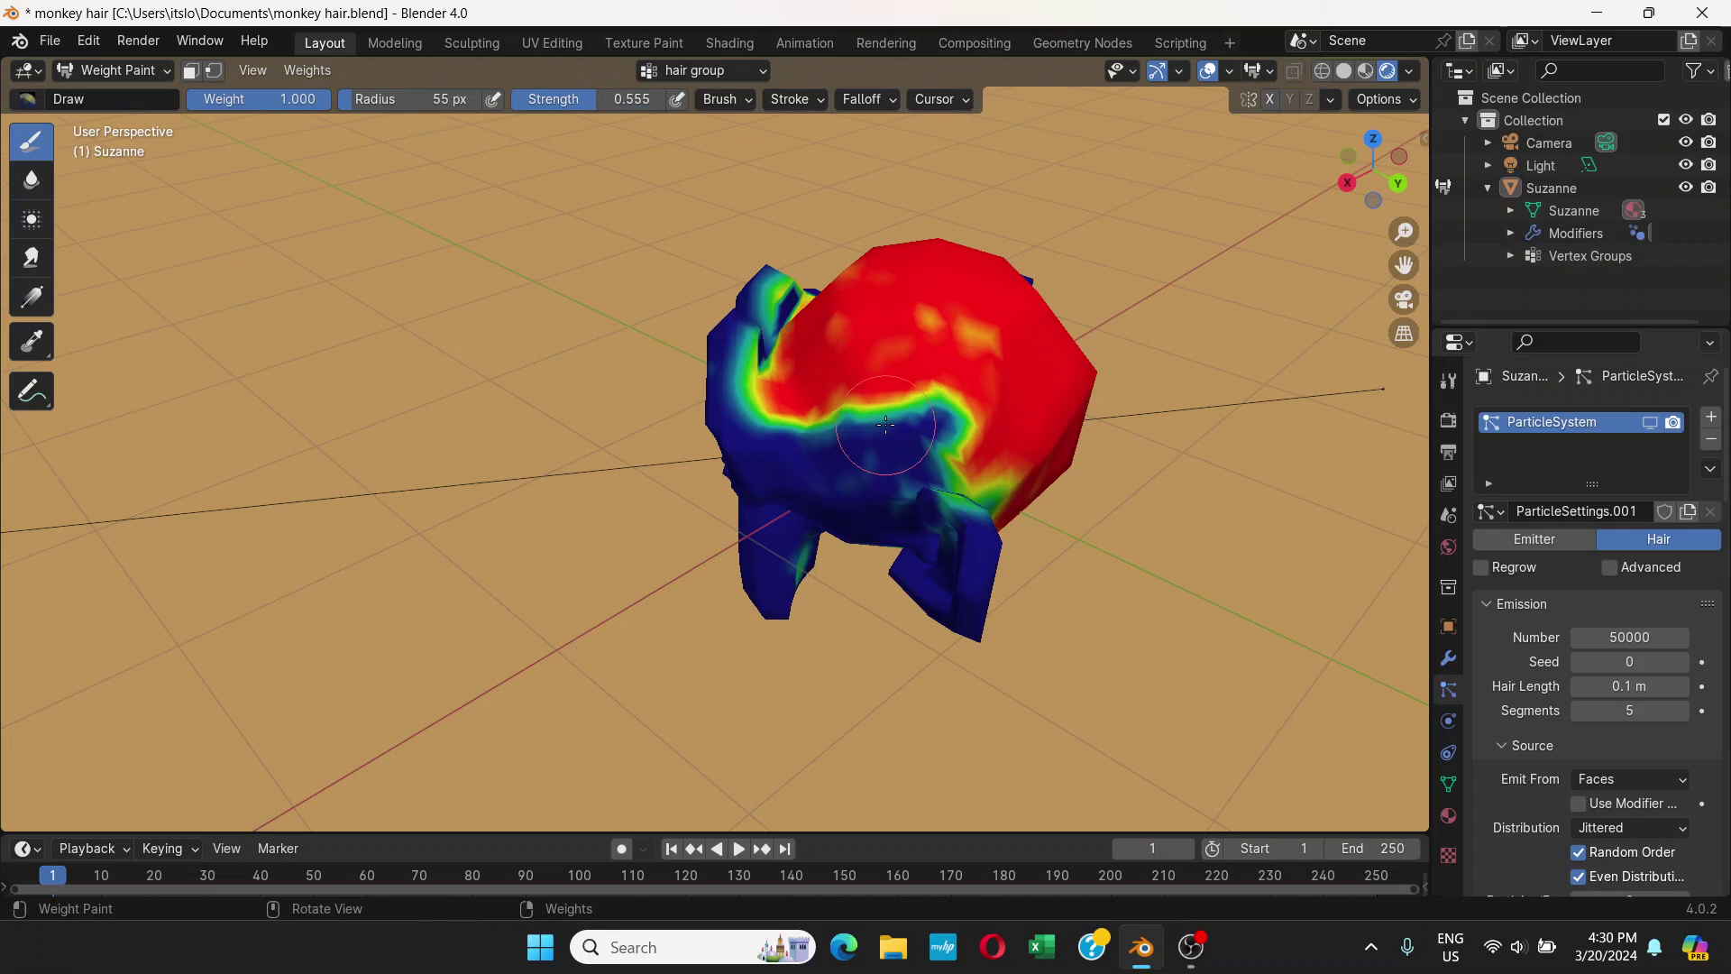
pyautogui.moveTo(886, 442)
pyautogui.mouseDown()
pyautogui.moveTo(965, 426)
pyautogui.moveTo(942, 408)
pyautogui.moveTo(906, 441)
pyautogui.moveTo(944, 441)
pyautogui.moveTo(918, 398)
pyautogui.moveTo(972, 433)
pyautogui.moveTo(953, 368)
pyautogui.moveTo(966, 327)
pyautogui.moveTo(983, 337)
pyautogui.moveTo(904, 308)
pyautogui.mouseUp()
# - Reset brush Strength to 1.000 and paint a full-weight dab on the side of the head
pyautogui.click(609, 99)
pyautogui.write('1')
pyautogui.press('Return')
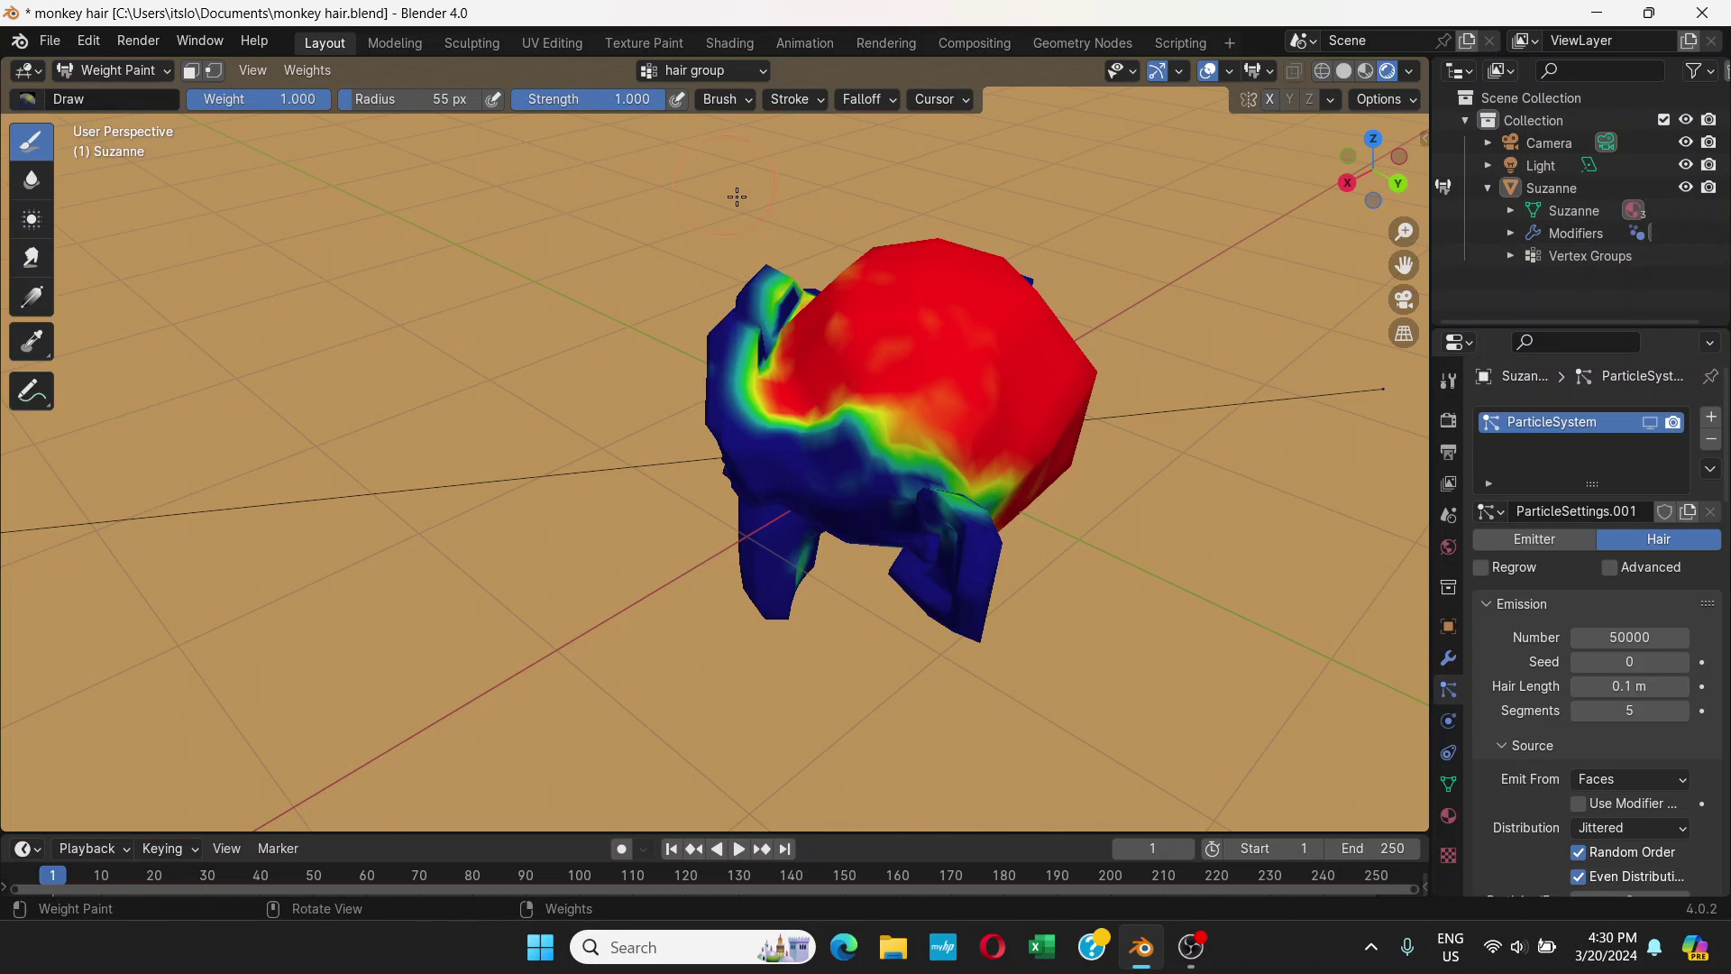
pyautogui.moveTo(812, 296); pyautogui.dragTo(906, 375, button='middle')
pyautogui.moveTo(906, 374); pyautogui.dragTo(919, 351)
pyautogui.moveTo(919, 351); pyautogui.dragTo(927, 340, button='middle')
pyautogui.moveTo(926, 340)
pyautogui.mouseDown()
pyautogui.moveTo(972, 324)
pyautogui.moveTo(898, 365)
pyautogui.mouseUp()
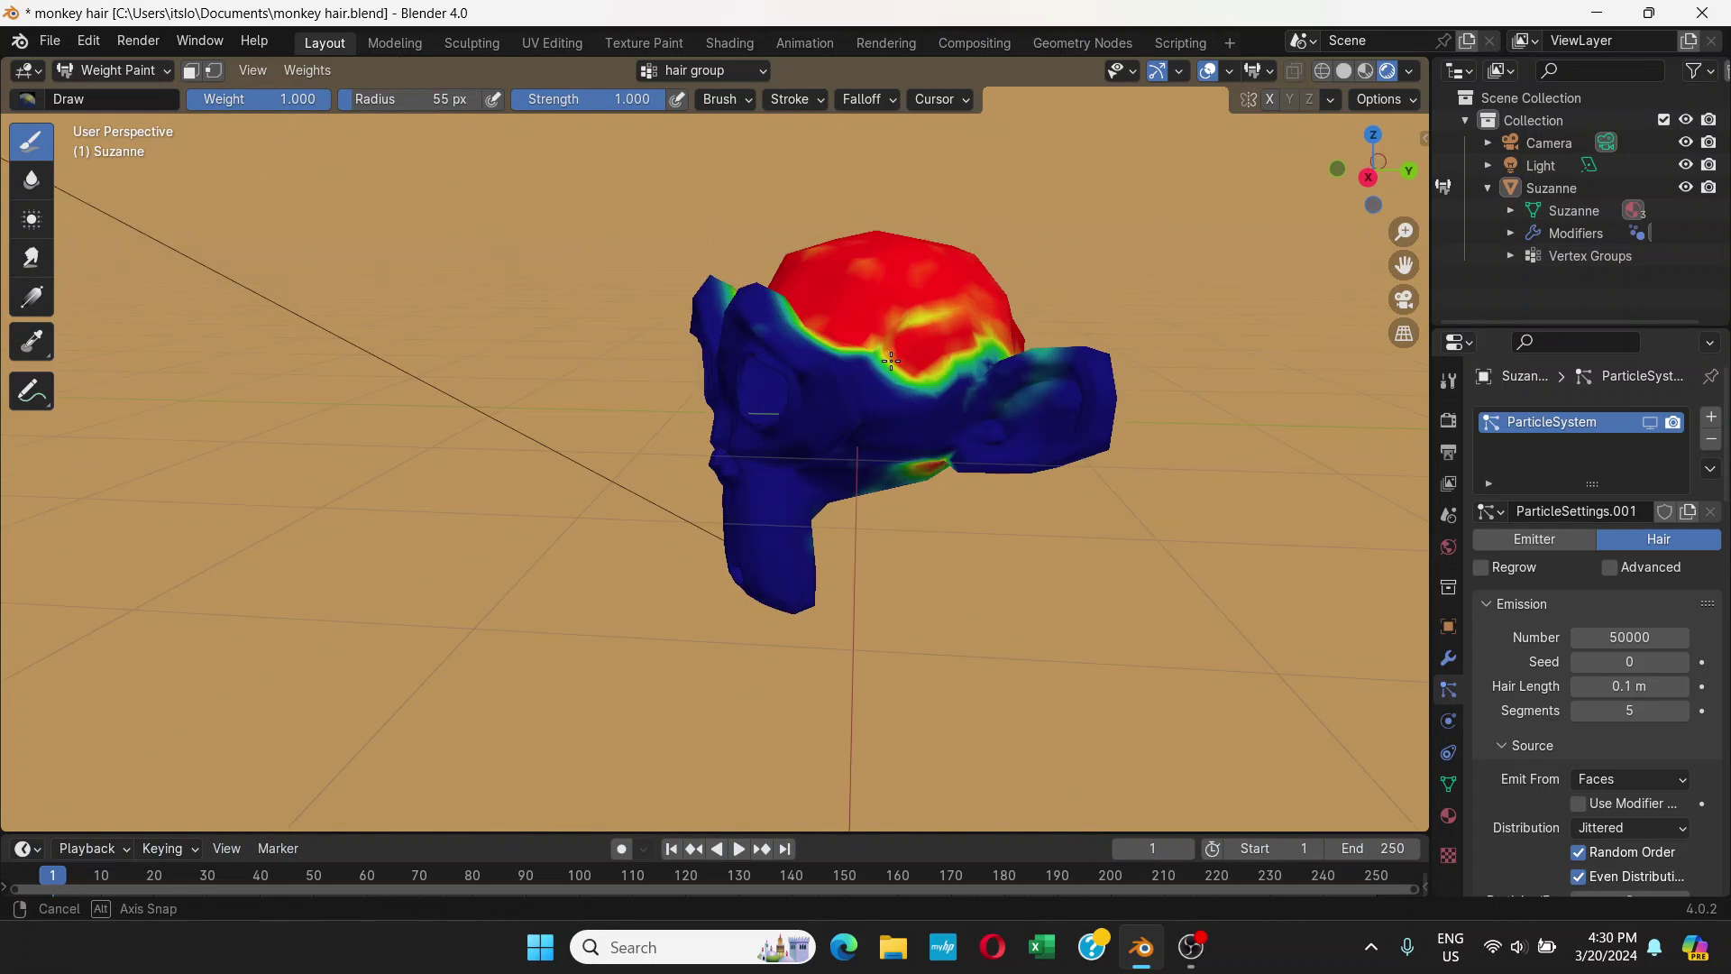
# - Resize the brush to 31 px and extend the red weight down the side of the head
pyautogui.scroll(4, 899, 352)
pyautogui.scroll(-2, 900, 352)
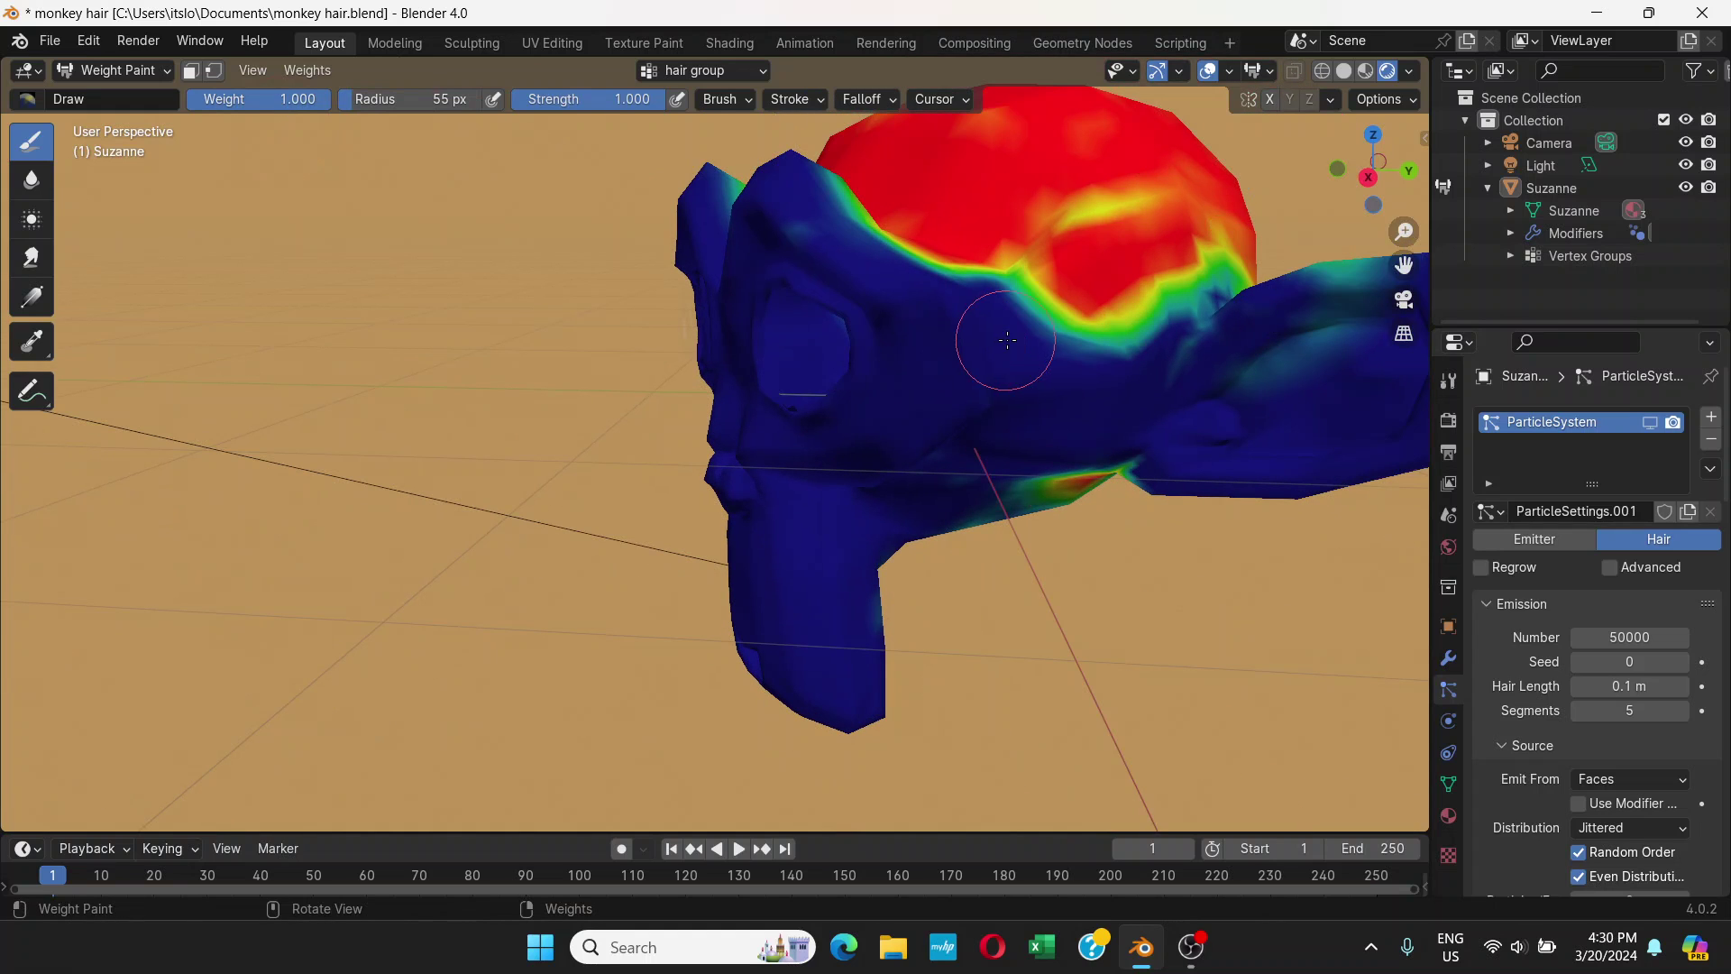
pyautogui.press('[')
pyautogui.press('[')
pyautogui.press('[')
pyautogui.press('[')
pyautogui.press('[')
pyautogui.press(']')
pyautogui.press('[')
pyautogui.press('[')
pyautogui.press('[')
pyautogui.moveTo(1090, 298)
pyautogui.mouseDown()
pyautogui.moveTo(1029, 307)
pyautogui.moveTo(1070, 306)
pyautogui.moveTo(1069, 339)
pyautogui.moveTo(1141, 300)
pyautogui.moveTo(1097, 359)
pyautogui.moveTo(1170, 287)
pyautogui.moveTo(1121, 367)
pyautogui.moveTo(1145, 301)
pyautogui.moveTo(1093, 346)
pyautogui.moveTo(1022, 283)
pyautogui.moveTo(1073, 357)
pyautogui.moveTo(1027, 284)
pyautogui.moveTo(1049, 344)
pyautogui.moveTo(978, 270)
pyautogui.moveTo(1098, 372)
pyautogui.mouseUp()
pyautogui.press(']')
pyautogui.press(']')
pyautogui.press(']')
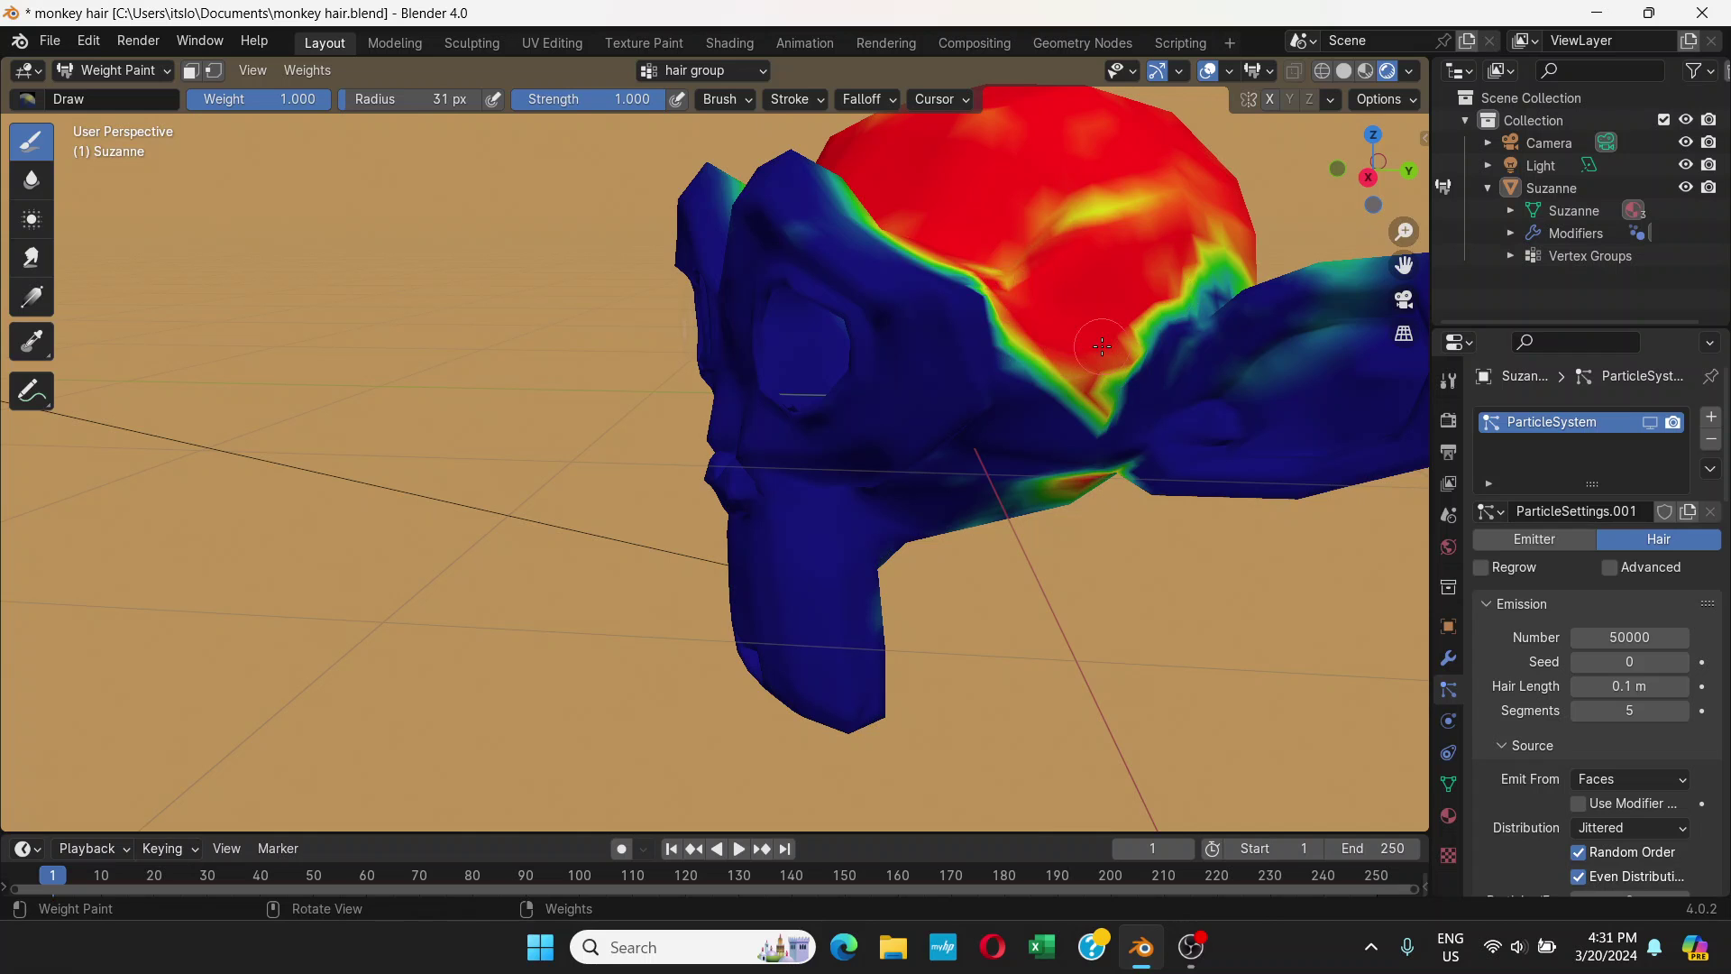
pyautogui.scroll(-5, 1136, 335)
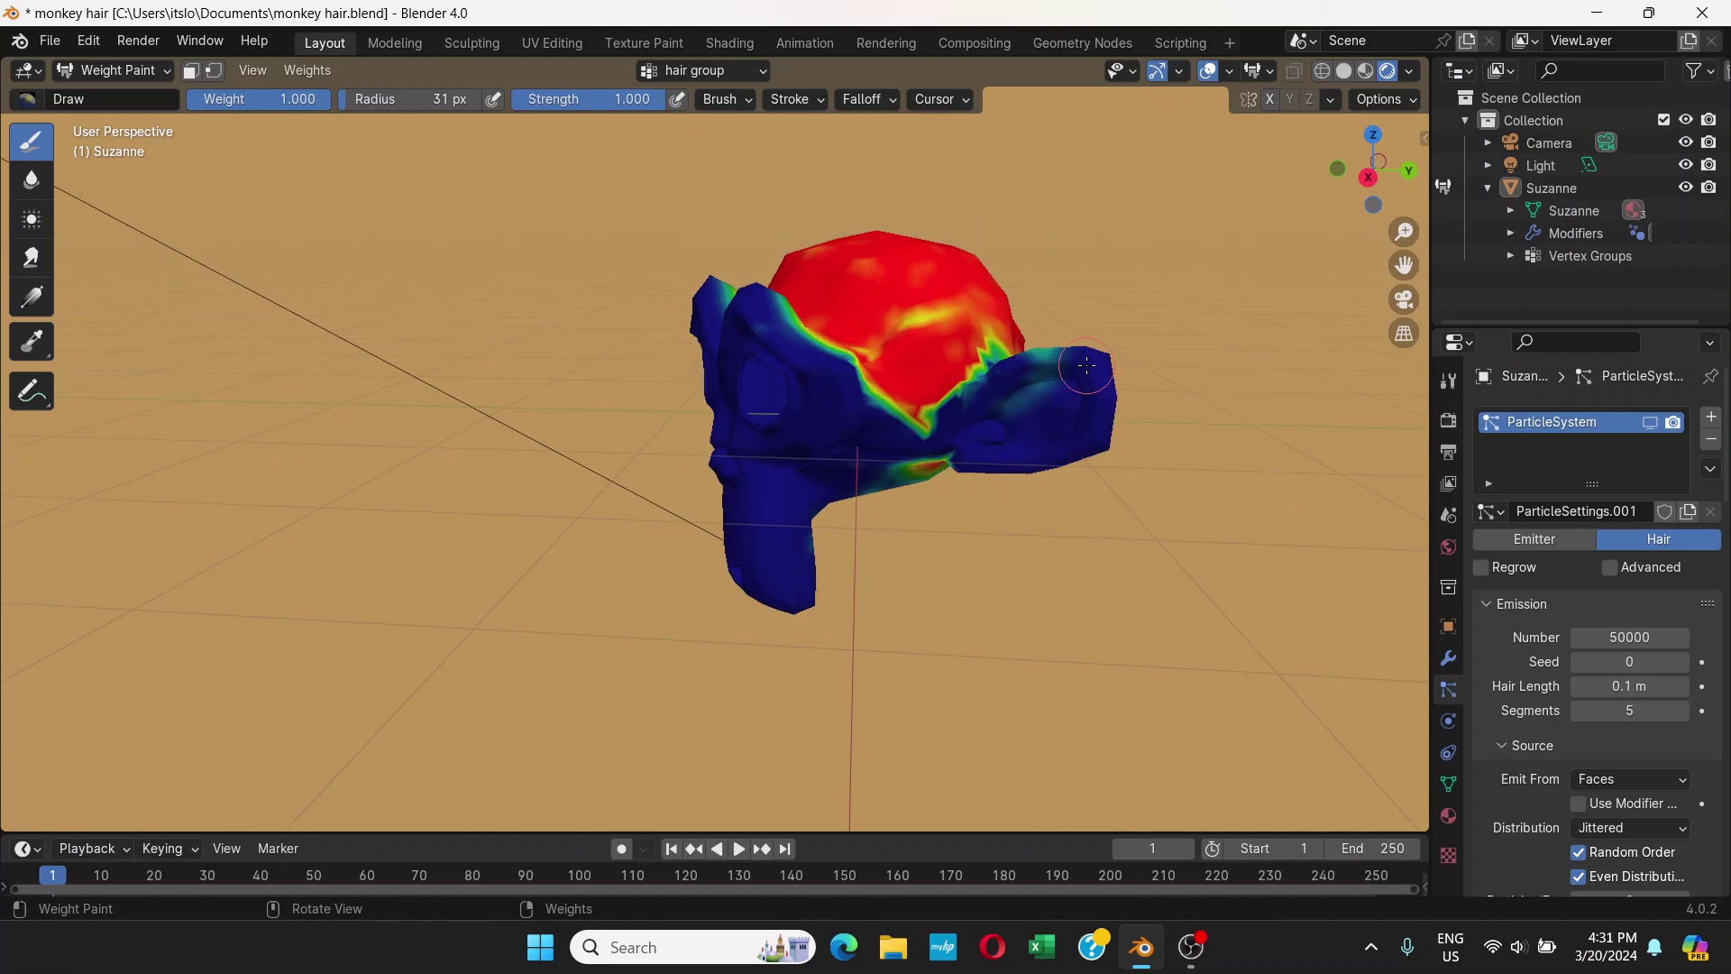
pyautogui.moveTo(1109, 334); pyautogui.dragTo(880, 278, button='middle')
pyautogui.moveTo(538, 359)
pyautogui.mouseDown()
pyautogui.moveTo(540, 399)
pyautogui.moveTo(505, 361)
pyautogui.moveTo(524, 429)
pyautogui.moveTo(510, 367)
pyautogui.moveTo(562, 360)
pyautogui.mouseUp()
# - Repaint the green-yellow fringe behind the eye red, keeping the face blue
pyautogui.moveTo(669, 424); pyautogui.dragTo(360, 363, button='middle')
pyautogui.moveTo(784, 477); pyautogui.dragTo(841, 406, button='middle')
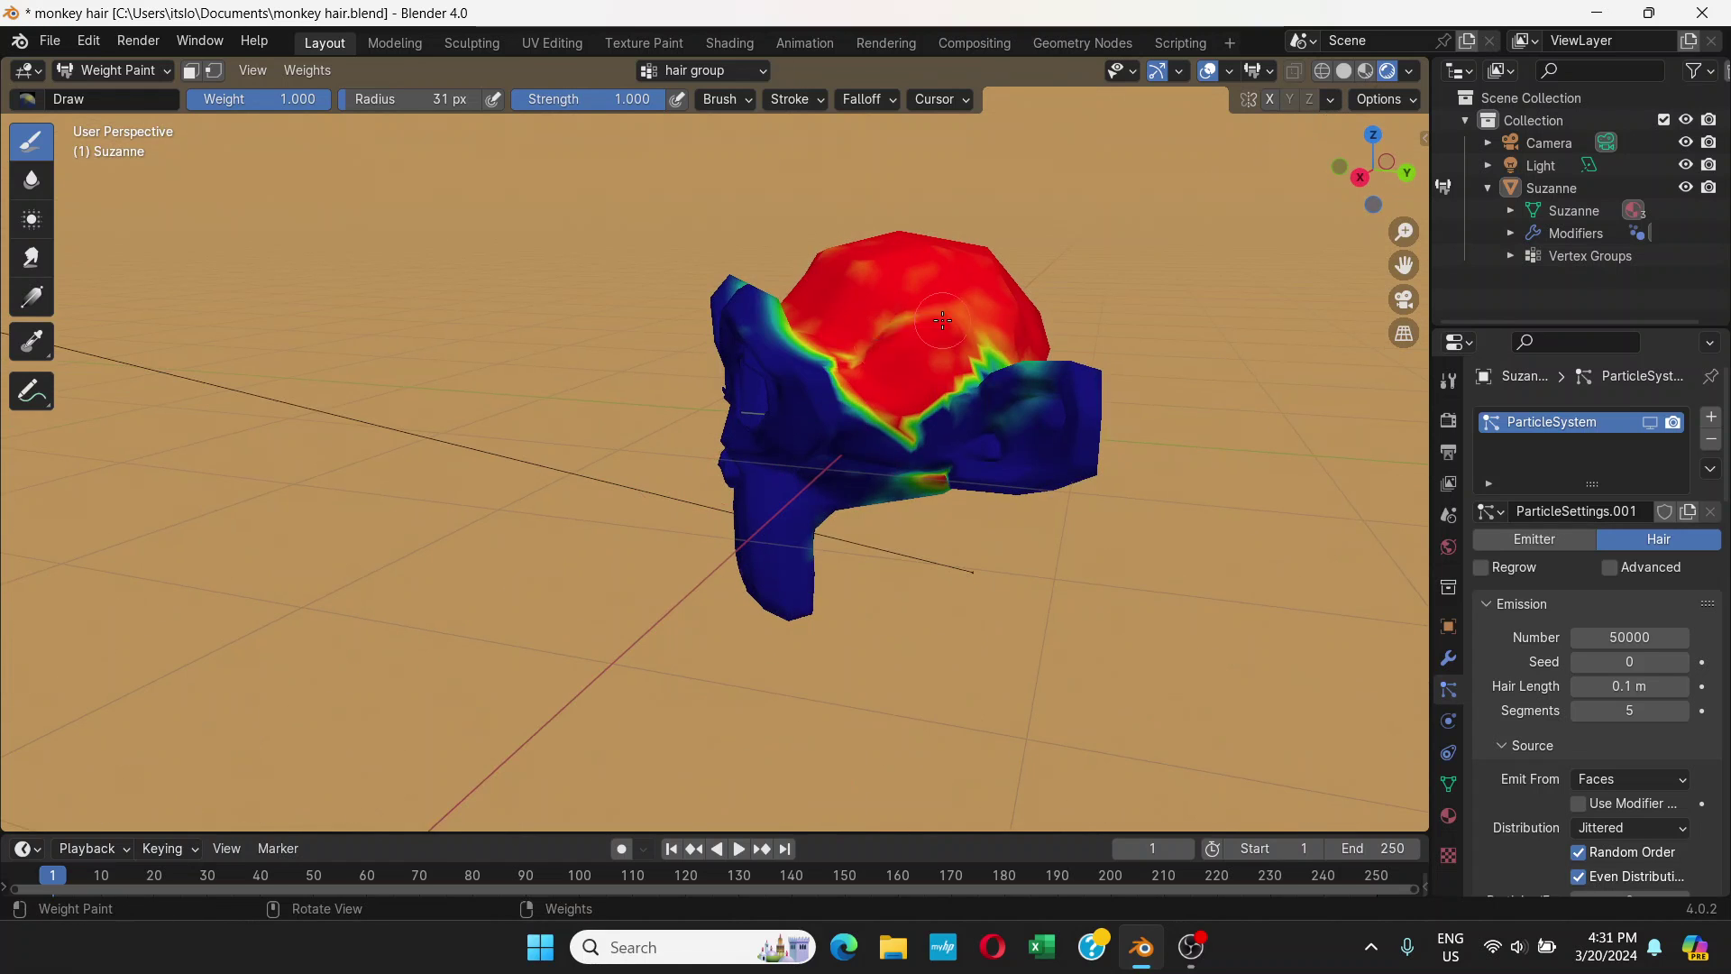
pyautogui.moveTo(926, 322); pyautogui.dragTo(938, 282, button='middle')
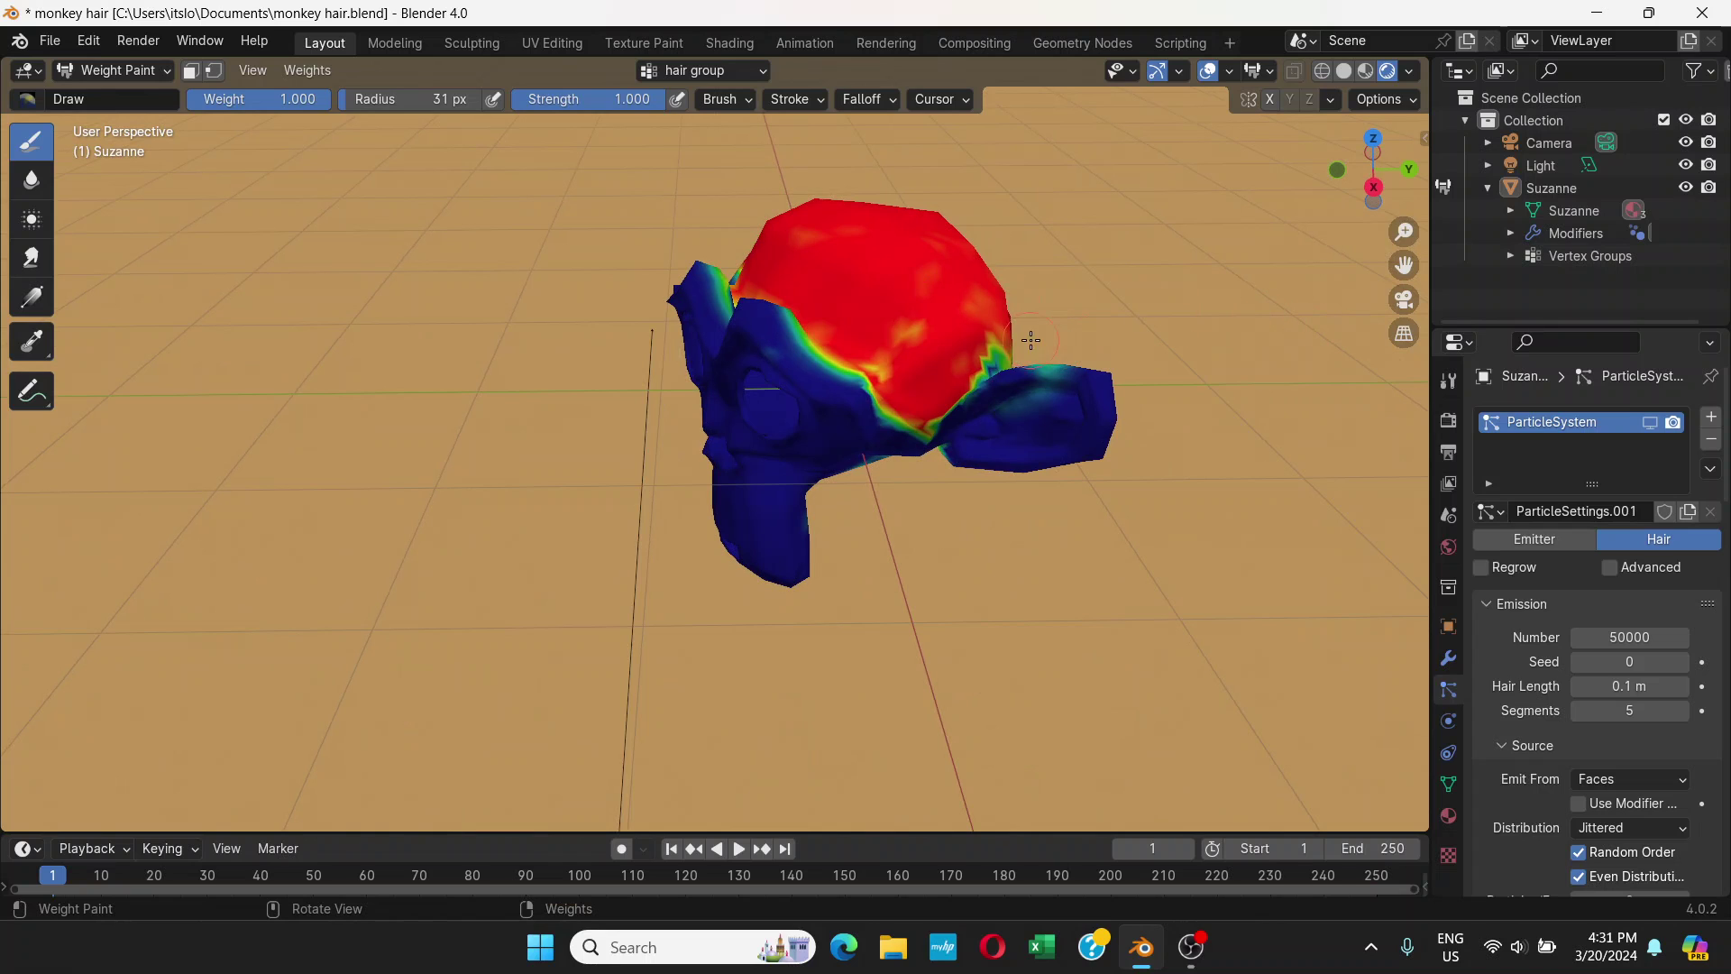
pyautogui.moveTo(1010, 340); pyautogui.dragTo(955, 357)
pyautogui.moveTo(959, 370); pyautogui.dragTo(995, 328, button='middle')
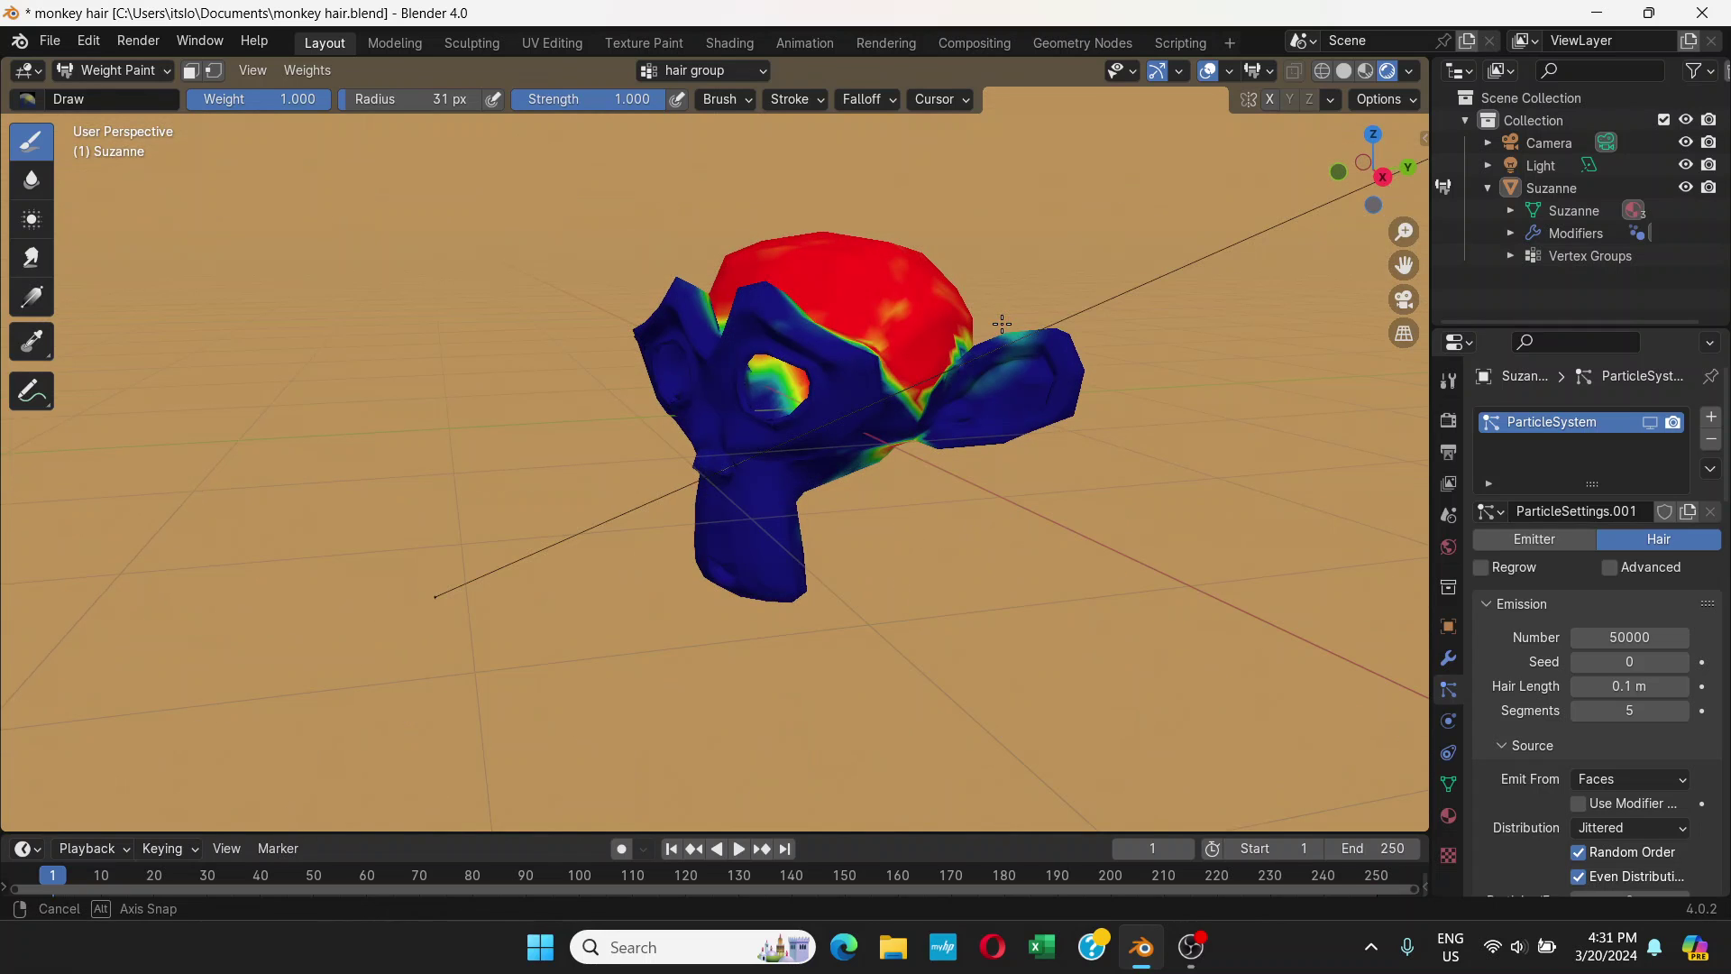
# - Turn on the particle system's viewport display and orbit to inspect Suzanne's white hair
pyautogui.click(1650, 424)
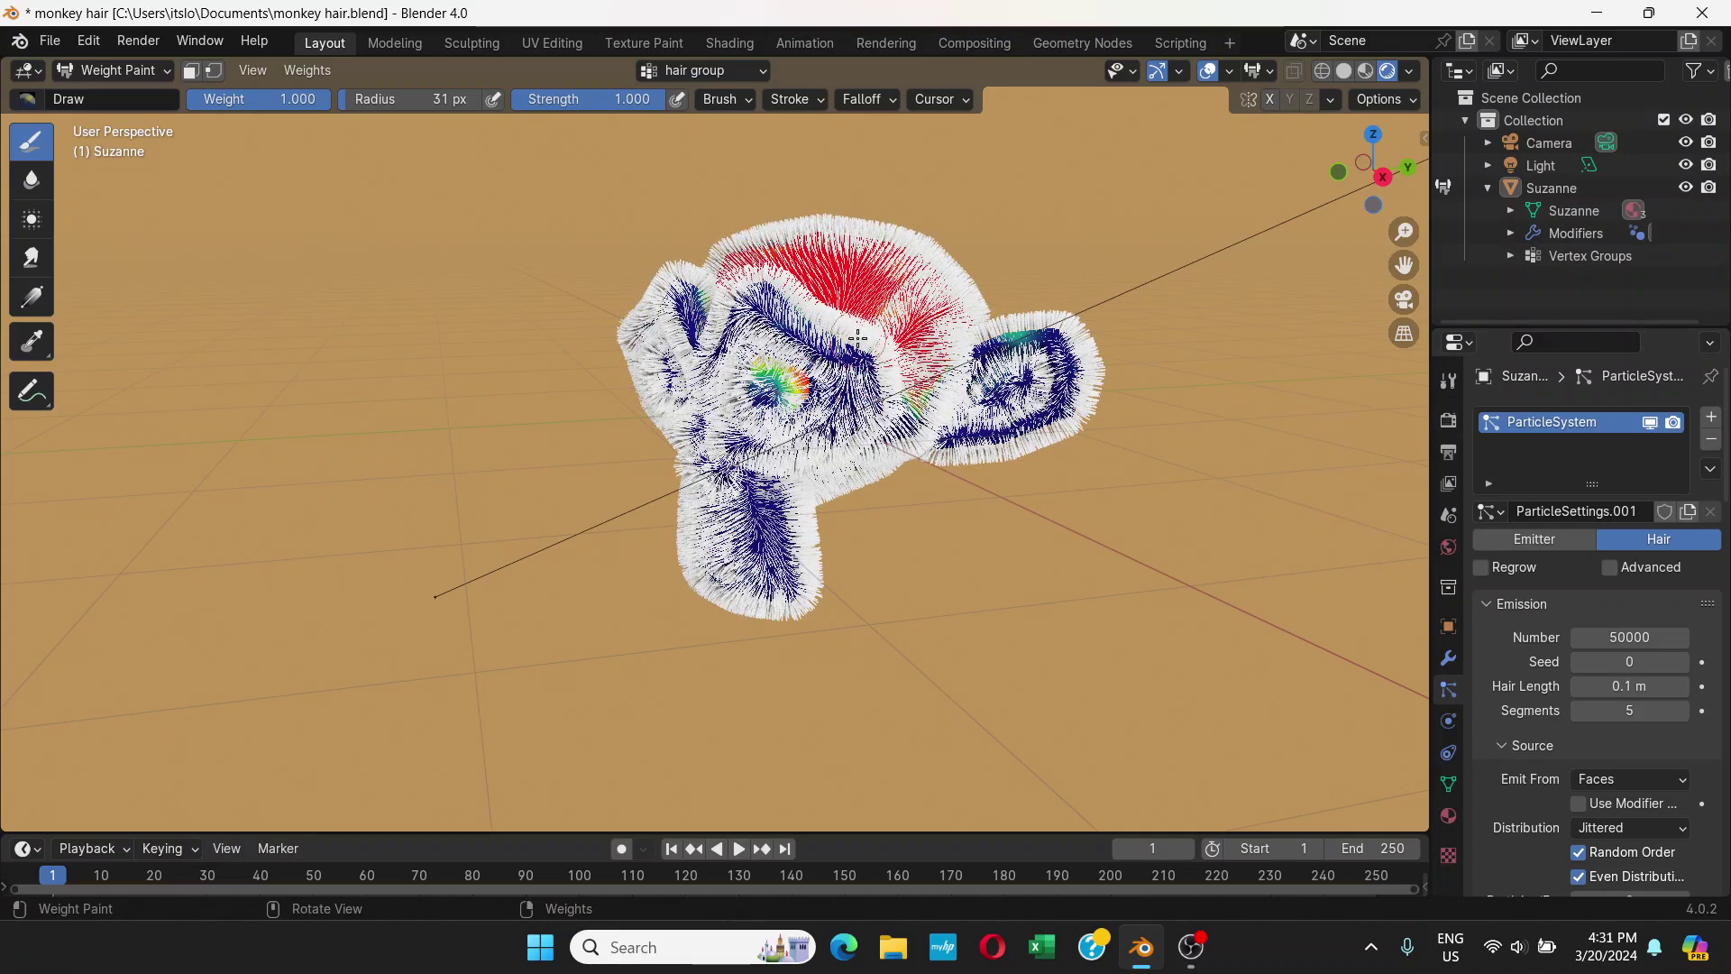
pyautogui.moveTo(842, 334); pyautogui.dragTo(905, 338, button='middle')
pyautogui.moveTo(1172, 514); pyautogui.dragTo(1341, 521, button='middle')
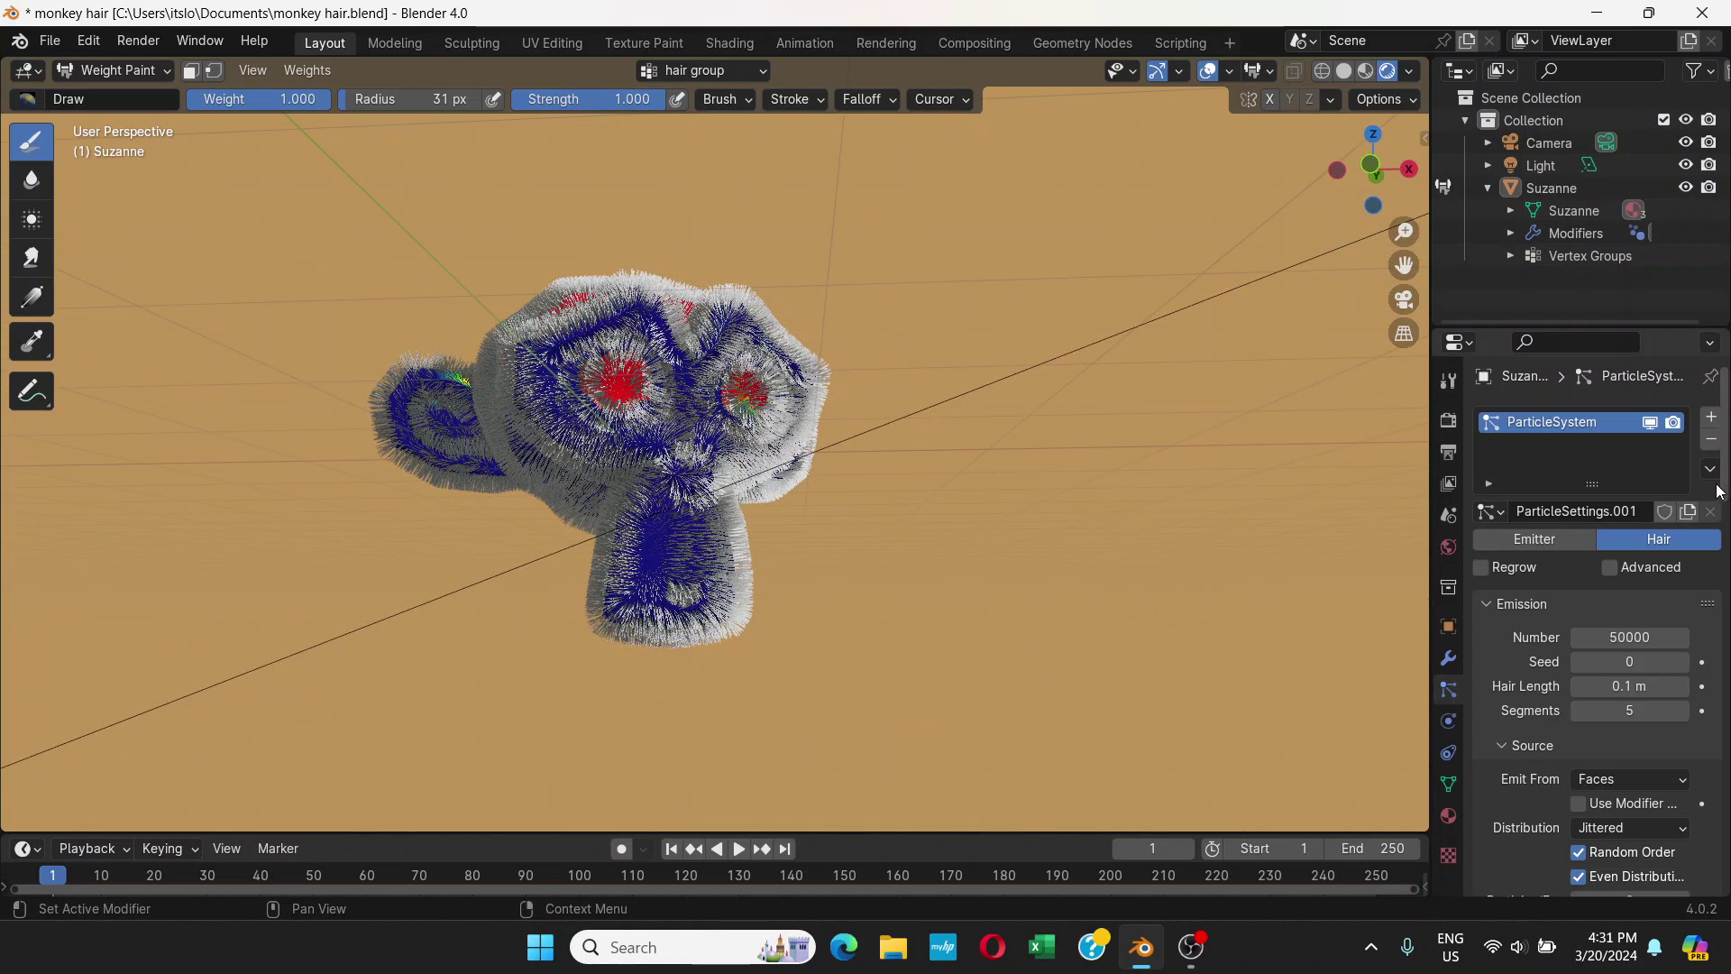
pyautogui.scroll(-5, 1726, 487)
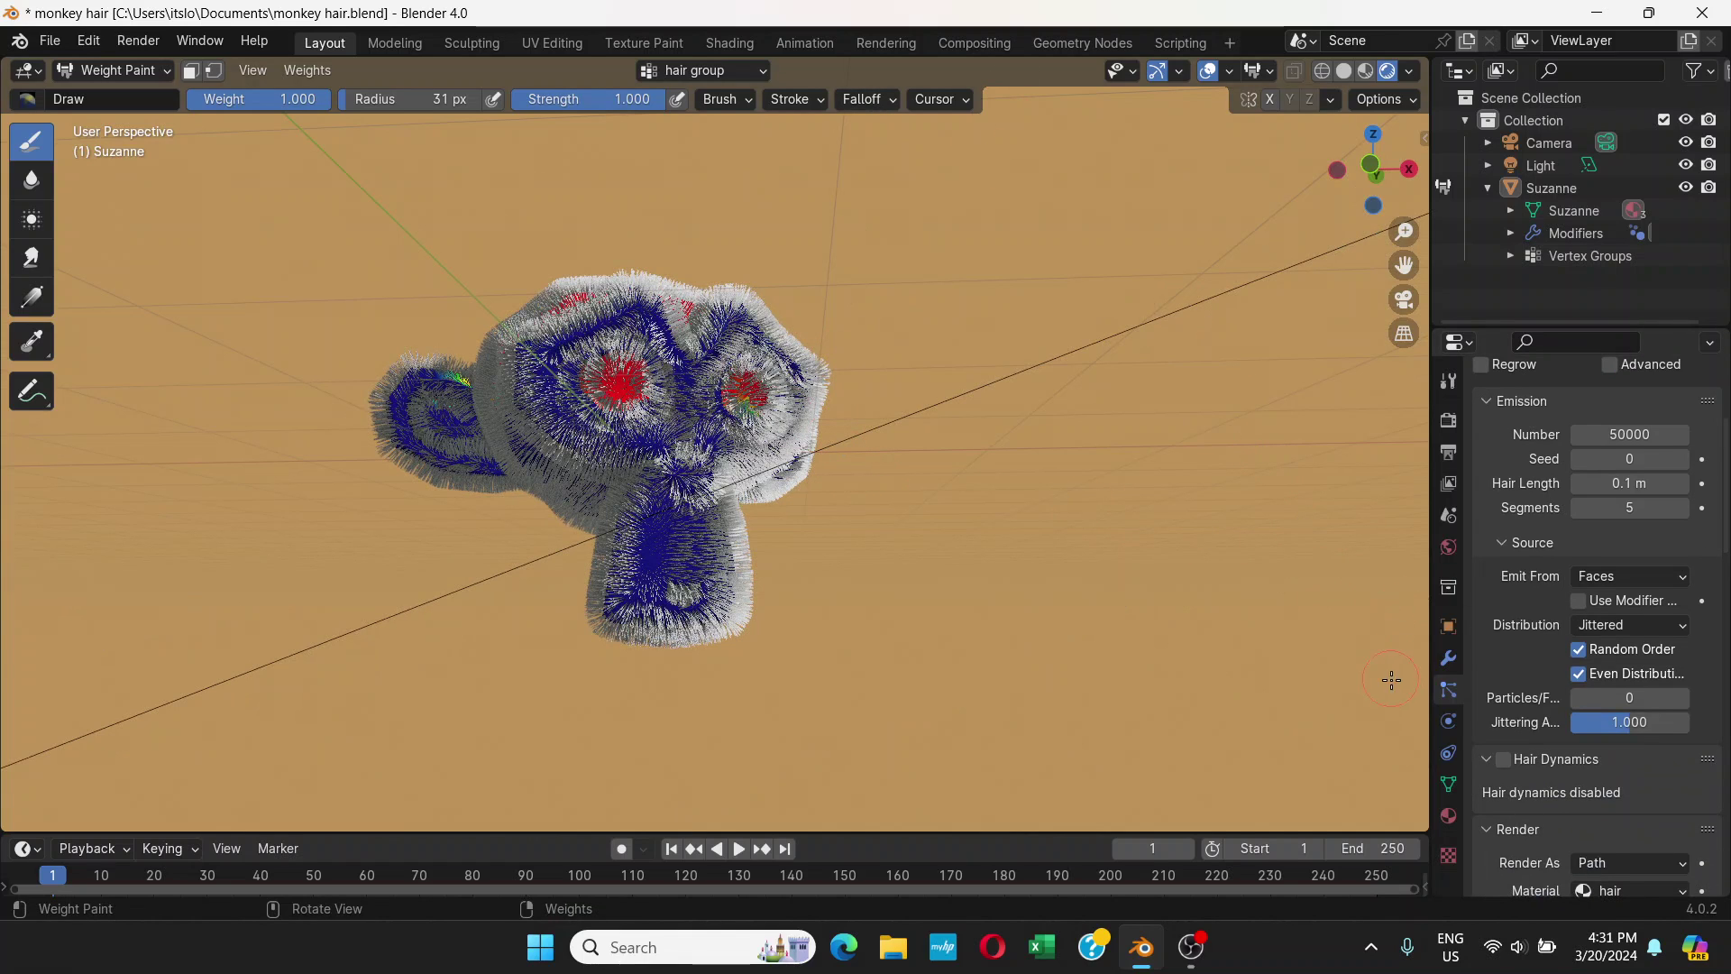
# - In Object Data Properties, rename the vertex group to 'grouop'
pyautogui.click(1448, 785)
pyautogui.scroll(3, 1538, 426)
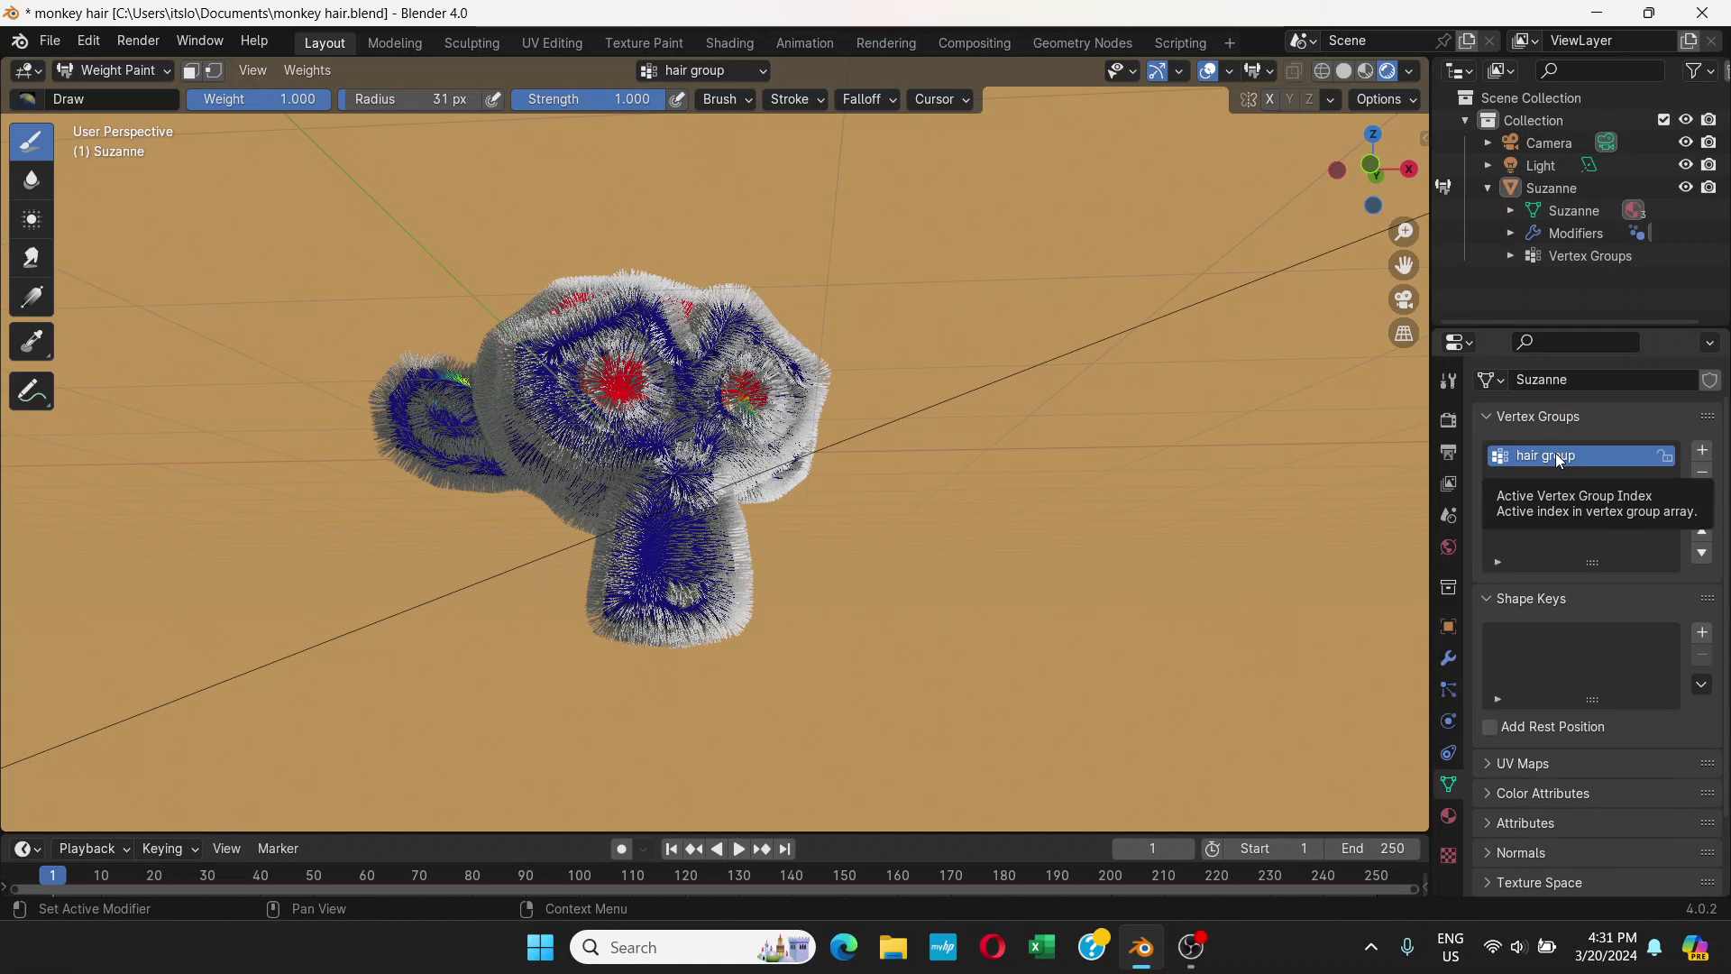
pyautogui.doubleClick(1558, 458)
pyautogui.write('grouop')
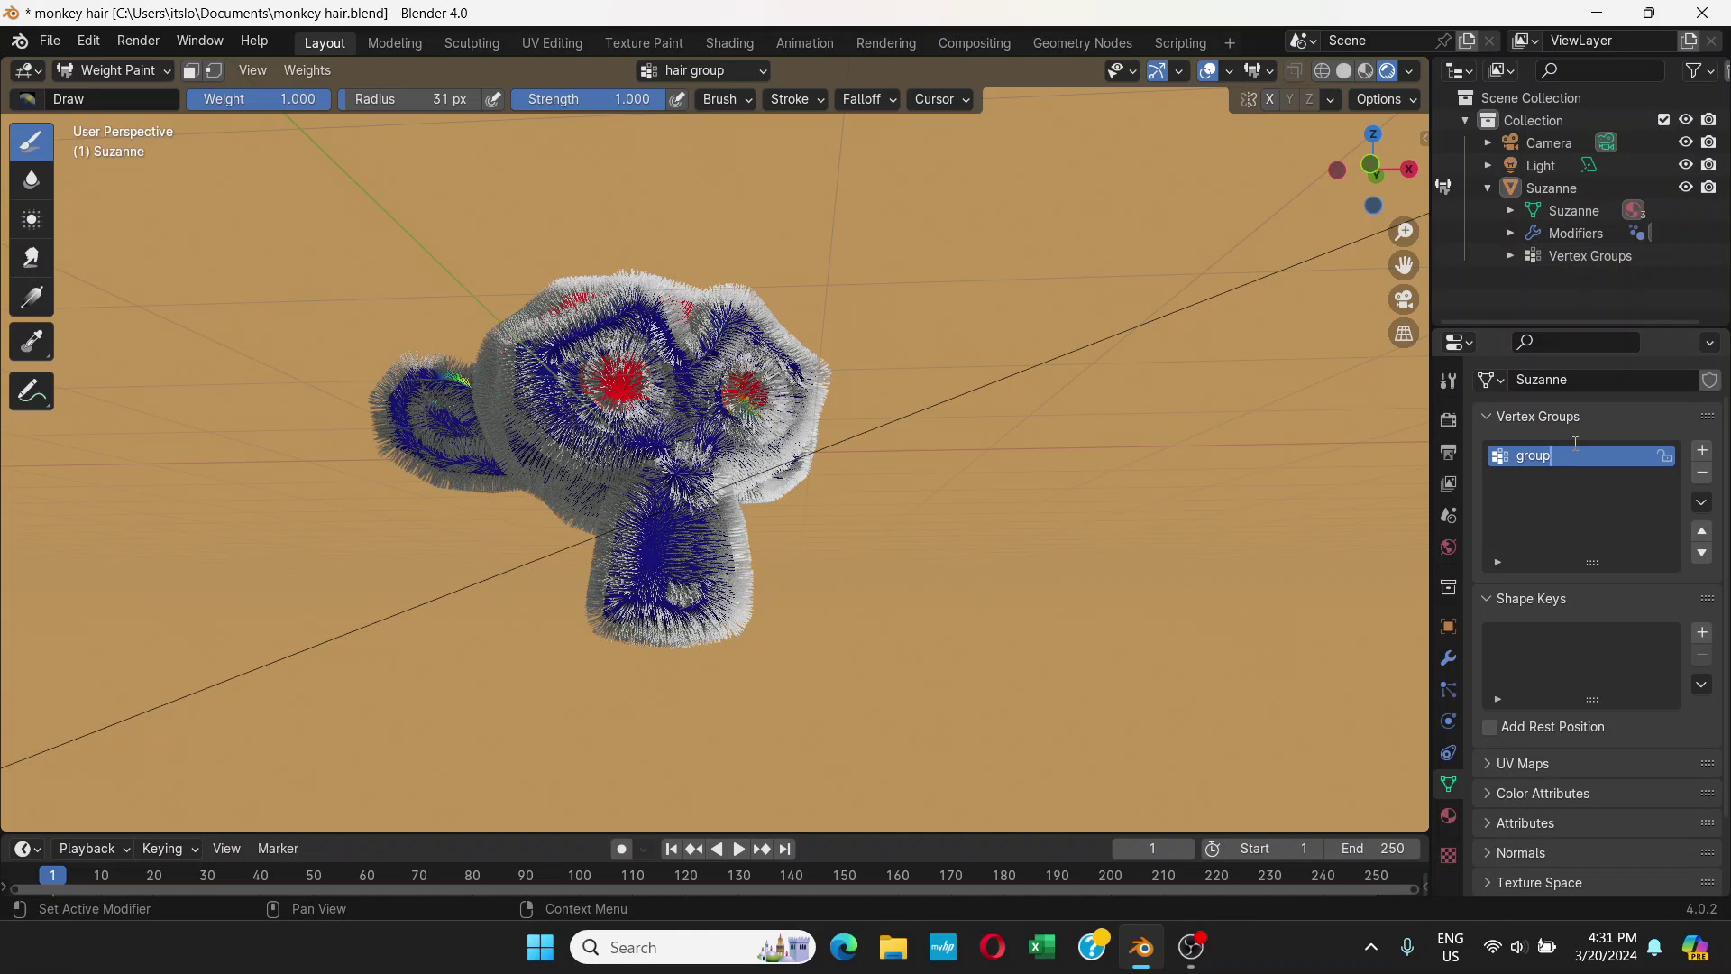
pyautogui.press('Return')
# - Add and remove a vertex group, then rename the group back to 'hair group'
pyautogui.click(1702, 452)
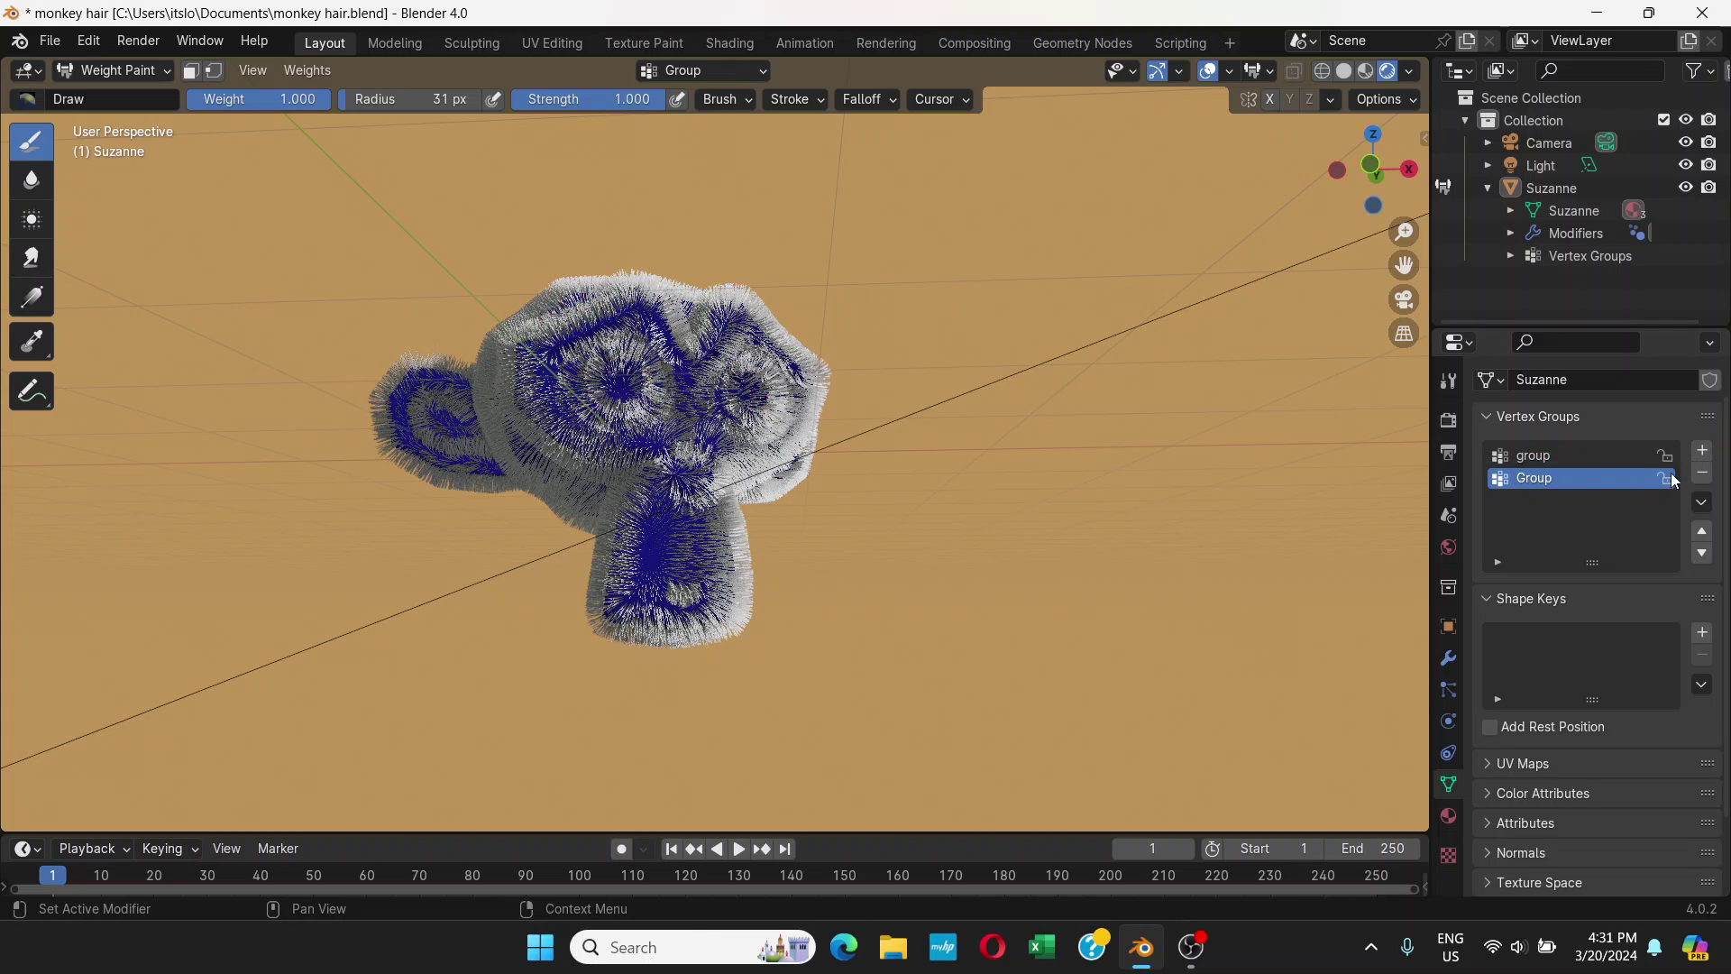
pyautogui.click(1703, 474)
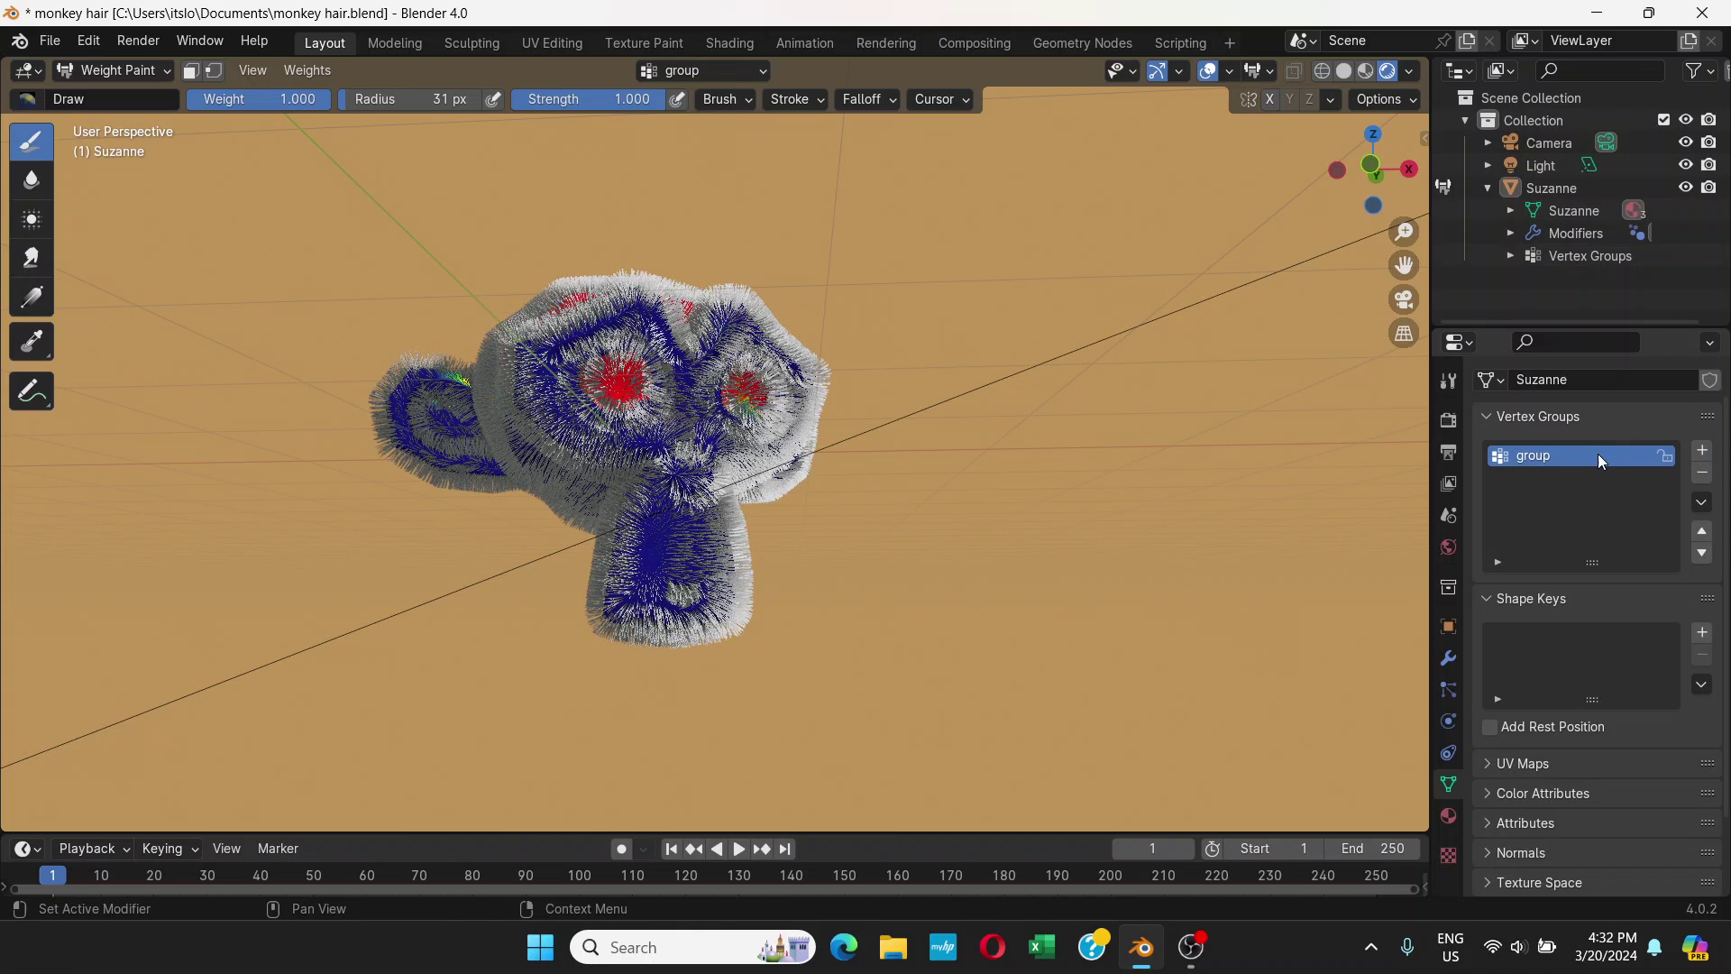
pyautogui.doubleClick(1538, 458)
pyautogui.write('hair')
pyautogui.press('Return')
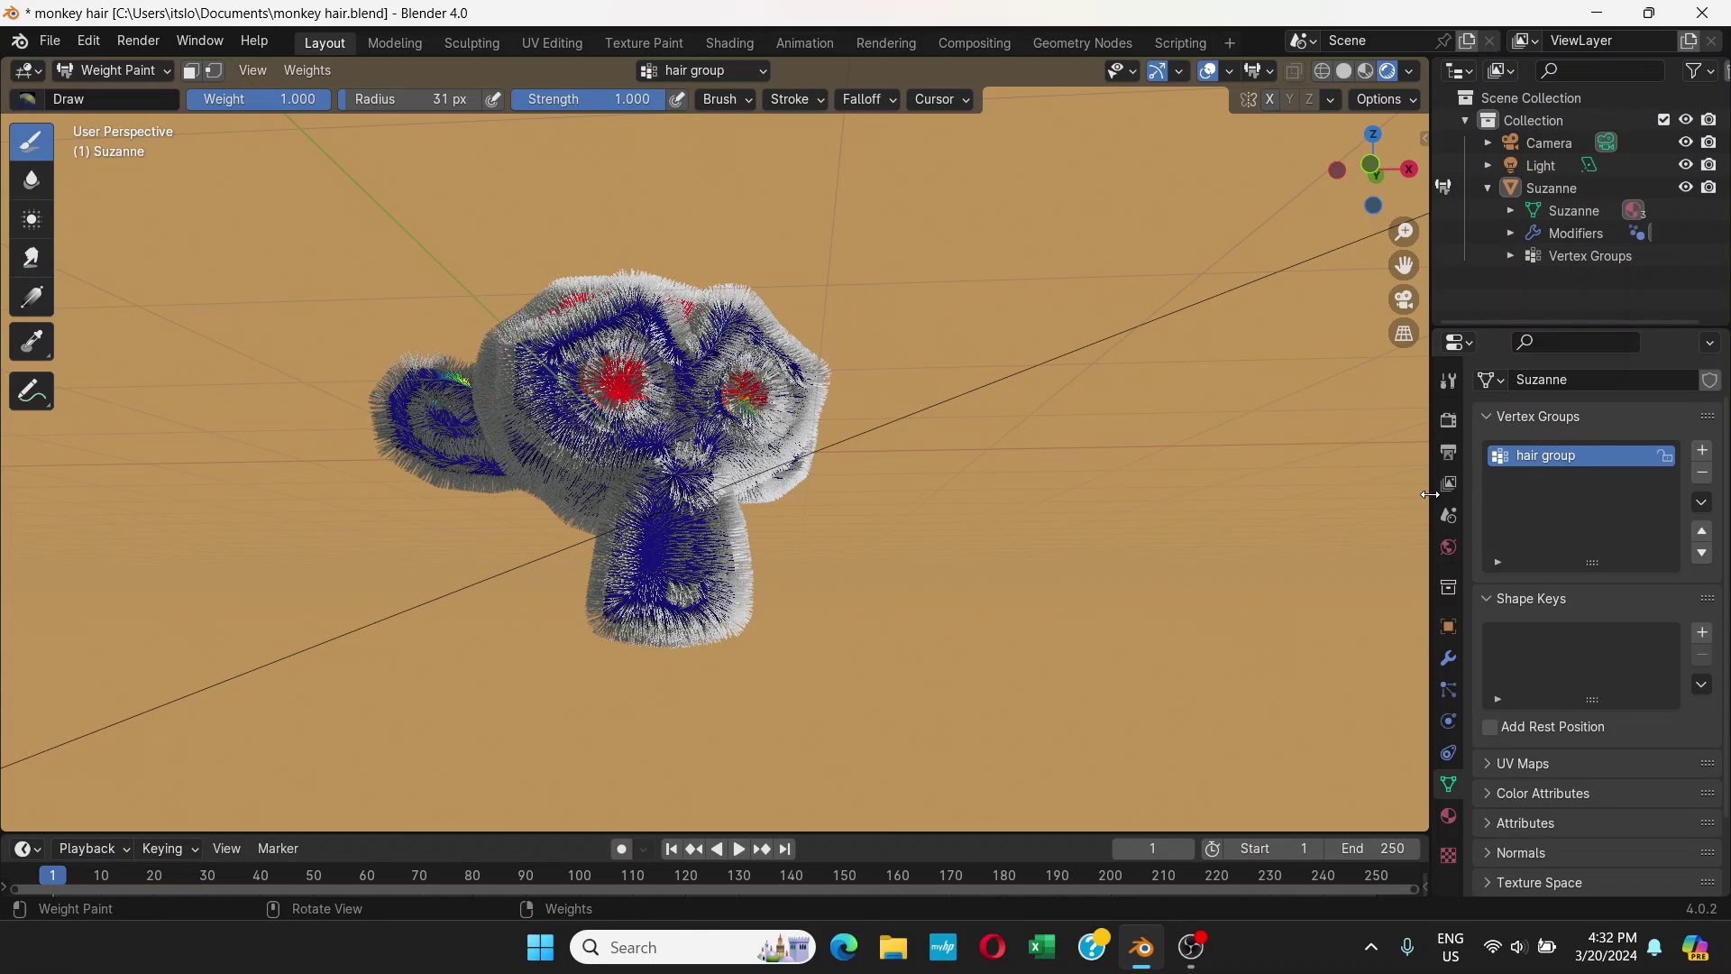
pyautogui.moveTo(475, 370)
pyautogui.mouseDown(button='middle')
pyautogui.moveTo(487, 475)
pyautogui.moveTo(740, 467)
pyautogui.mouseUp(button='middle')
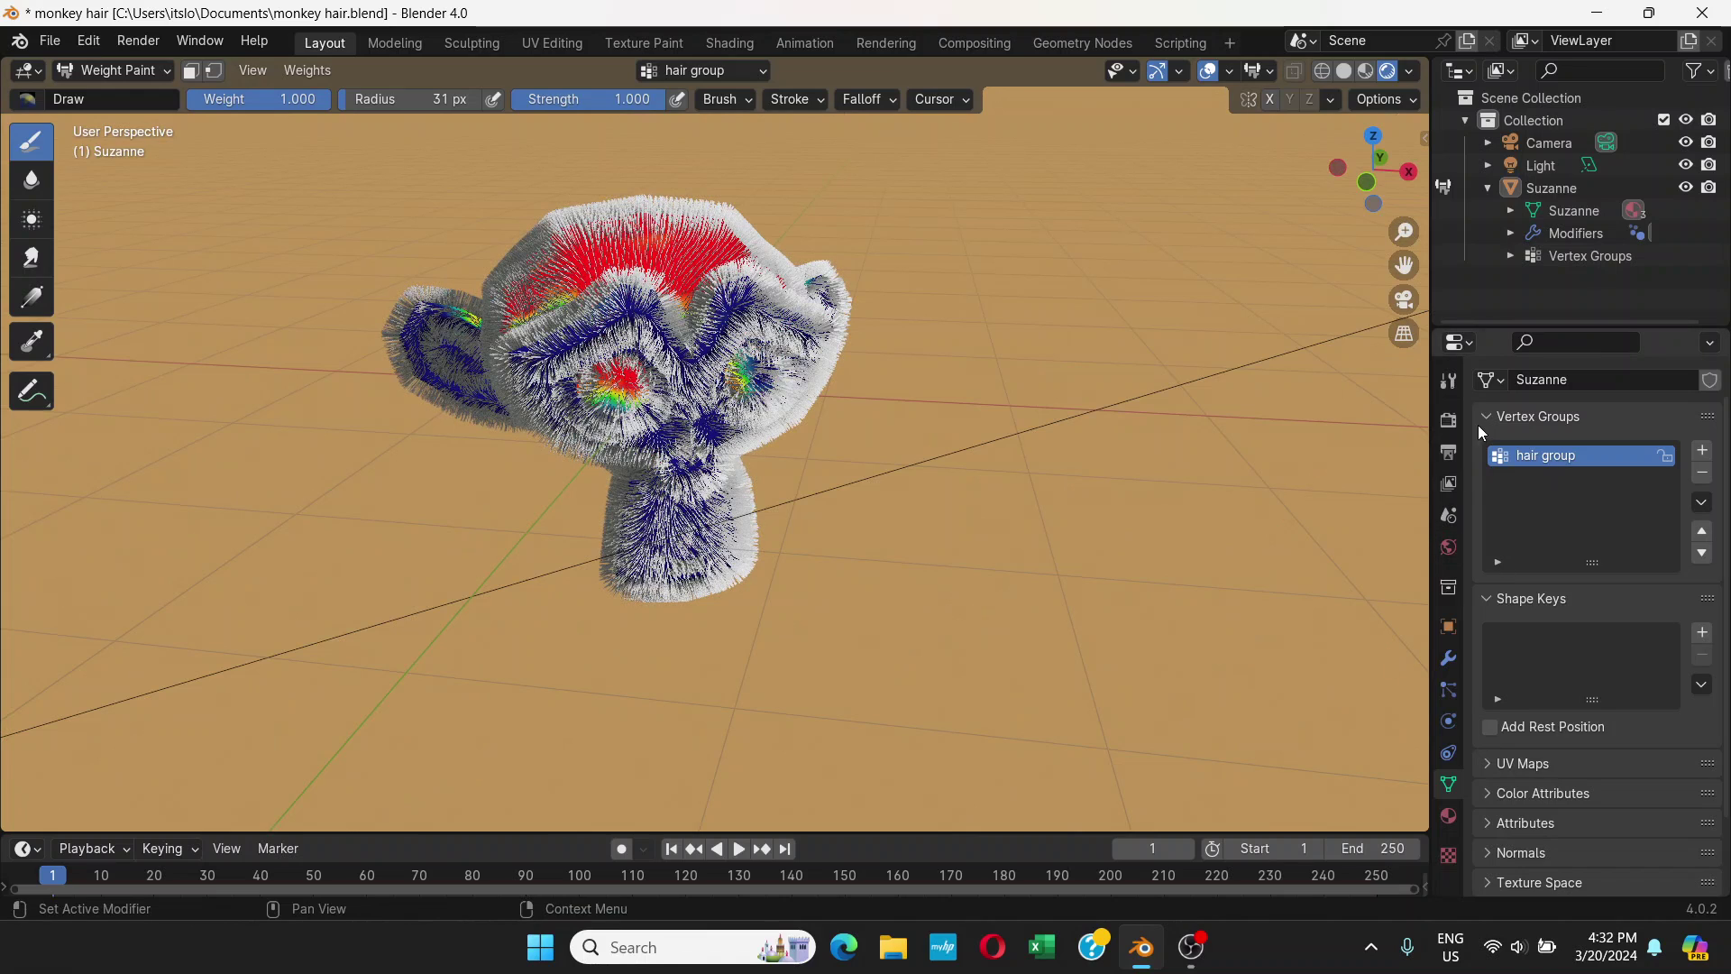
# - Open the hair particle system settings and scroll down through its panels
pyautogui.click(1448, 689)
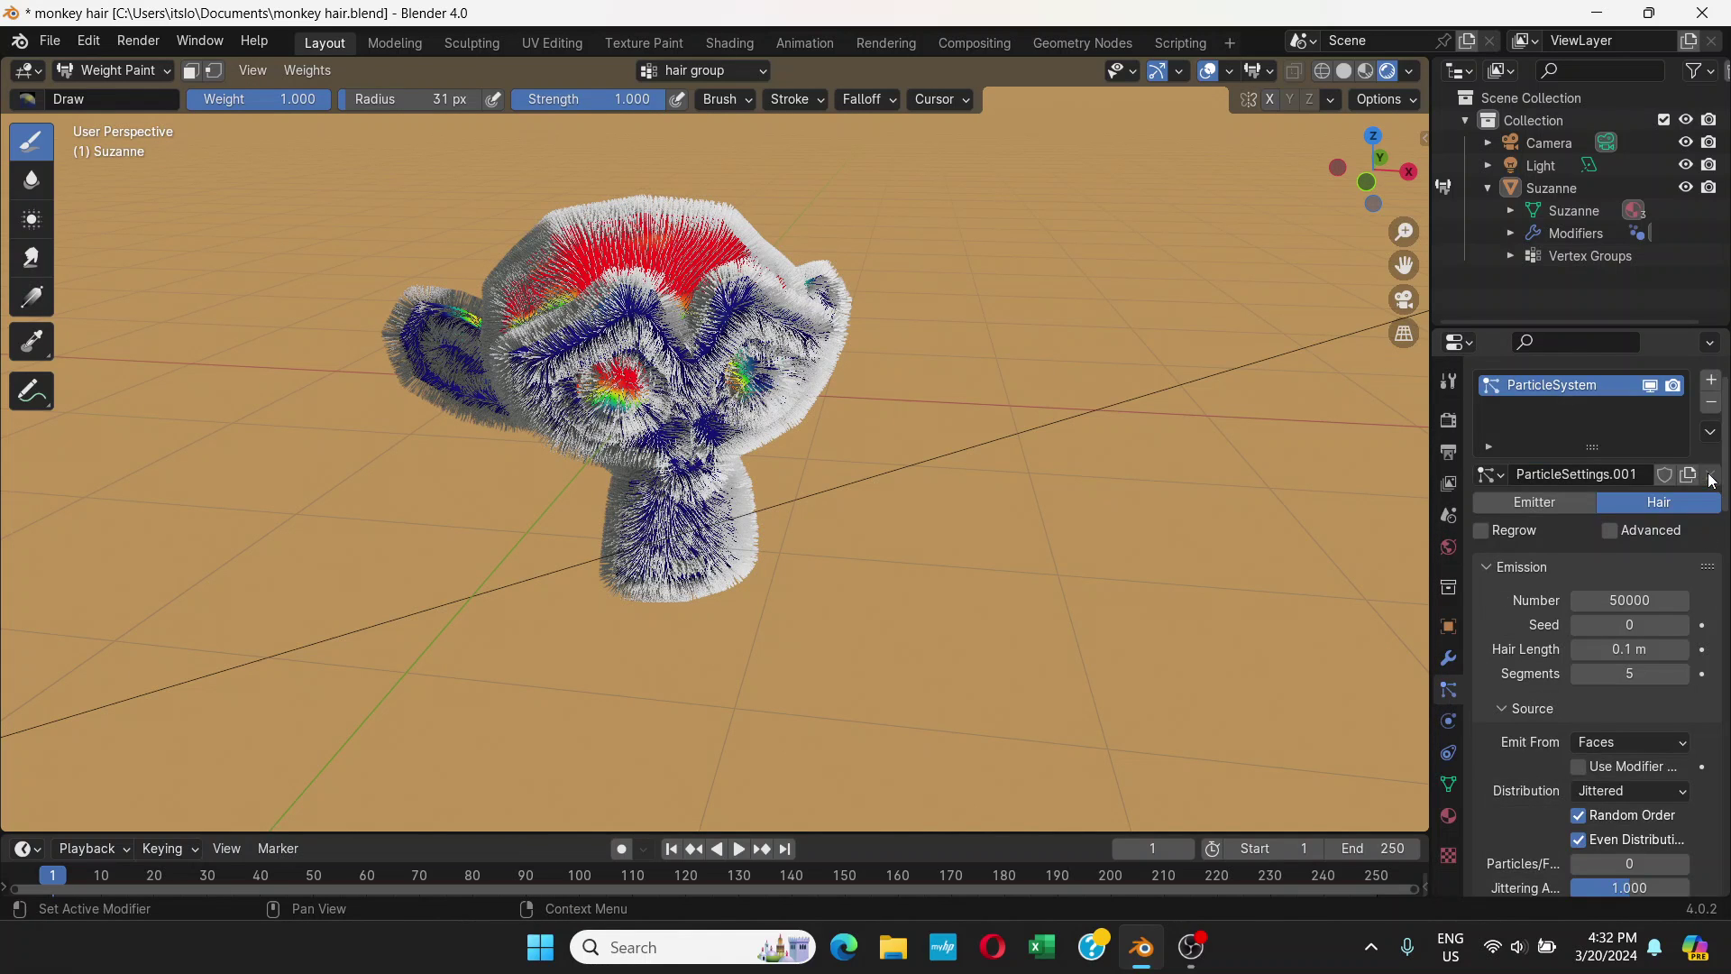
pyautogui.scroll(-10, 1712, 510)
pyautogui.scroll(-2, 1623, 569)
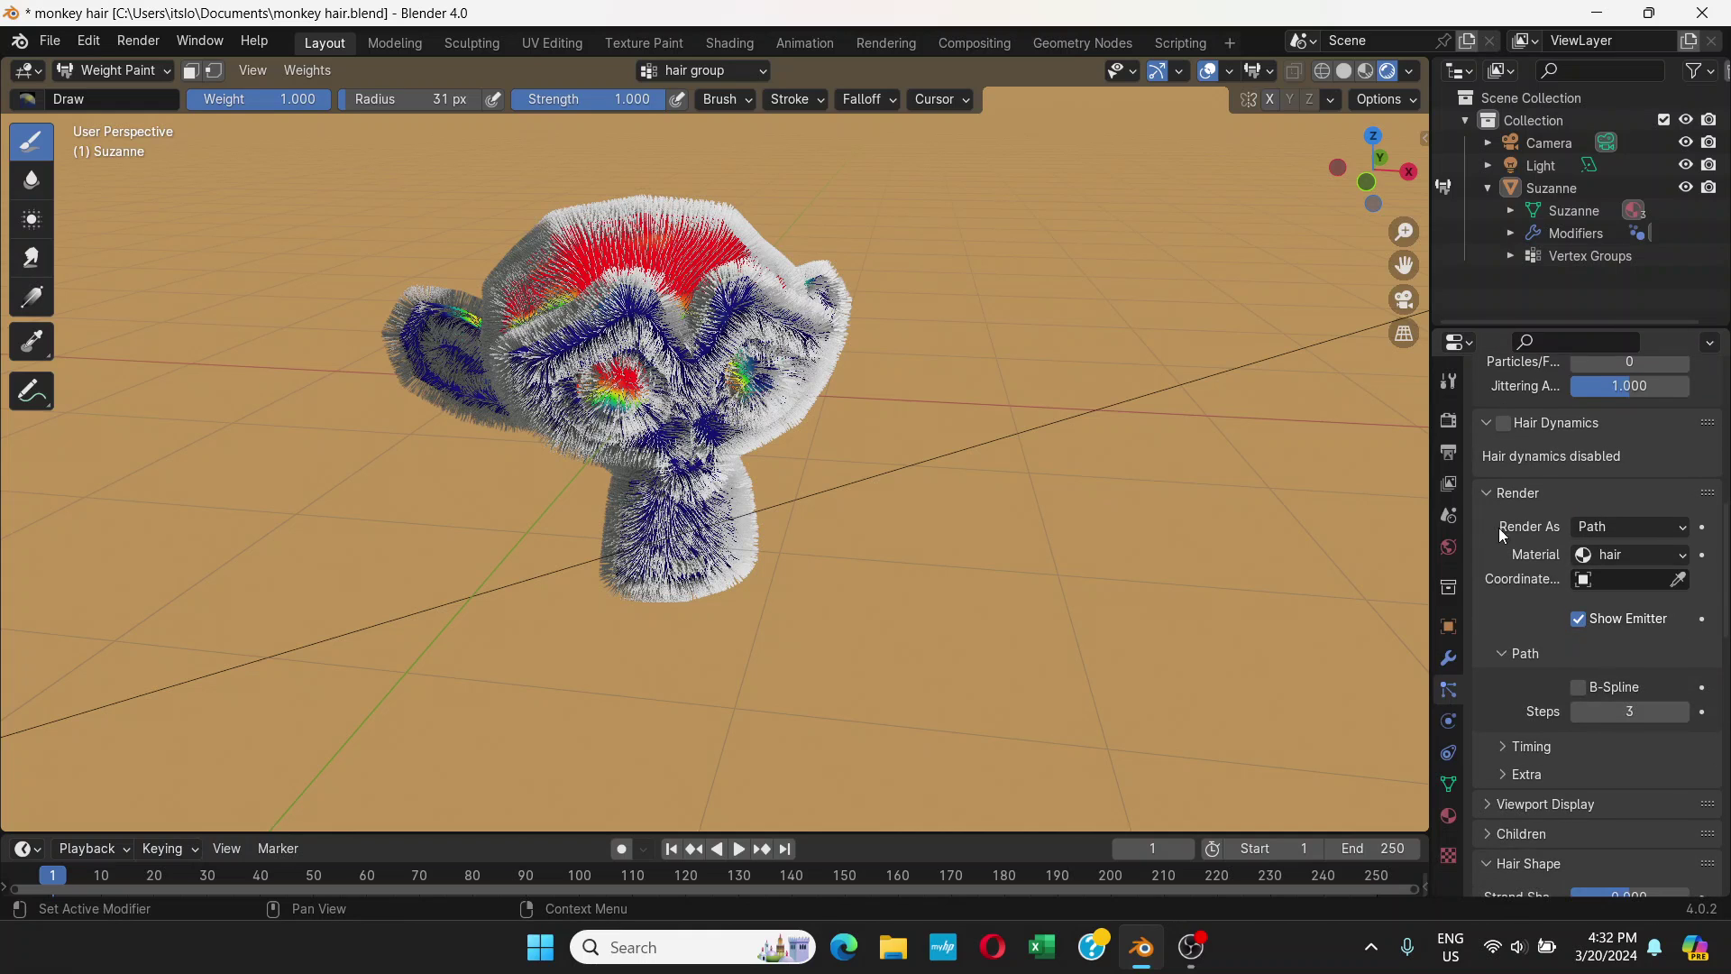
pyautogui.moveTo(1720, 533); pyautogui.dragTo(1720, 400)
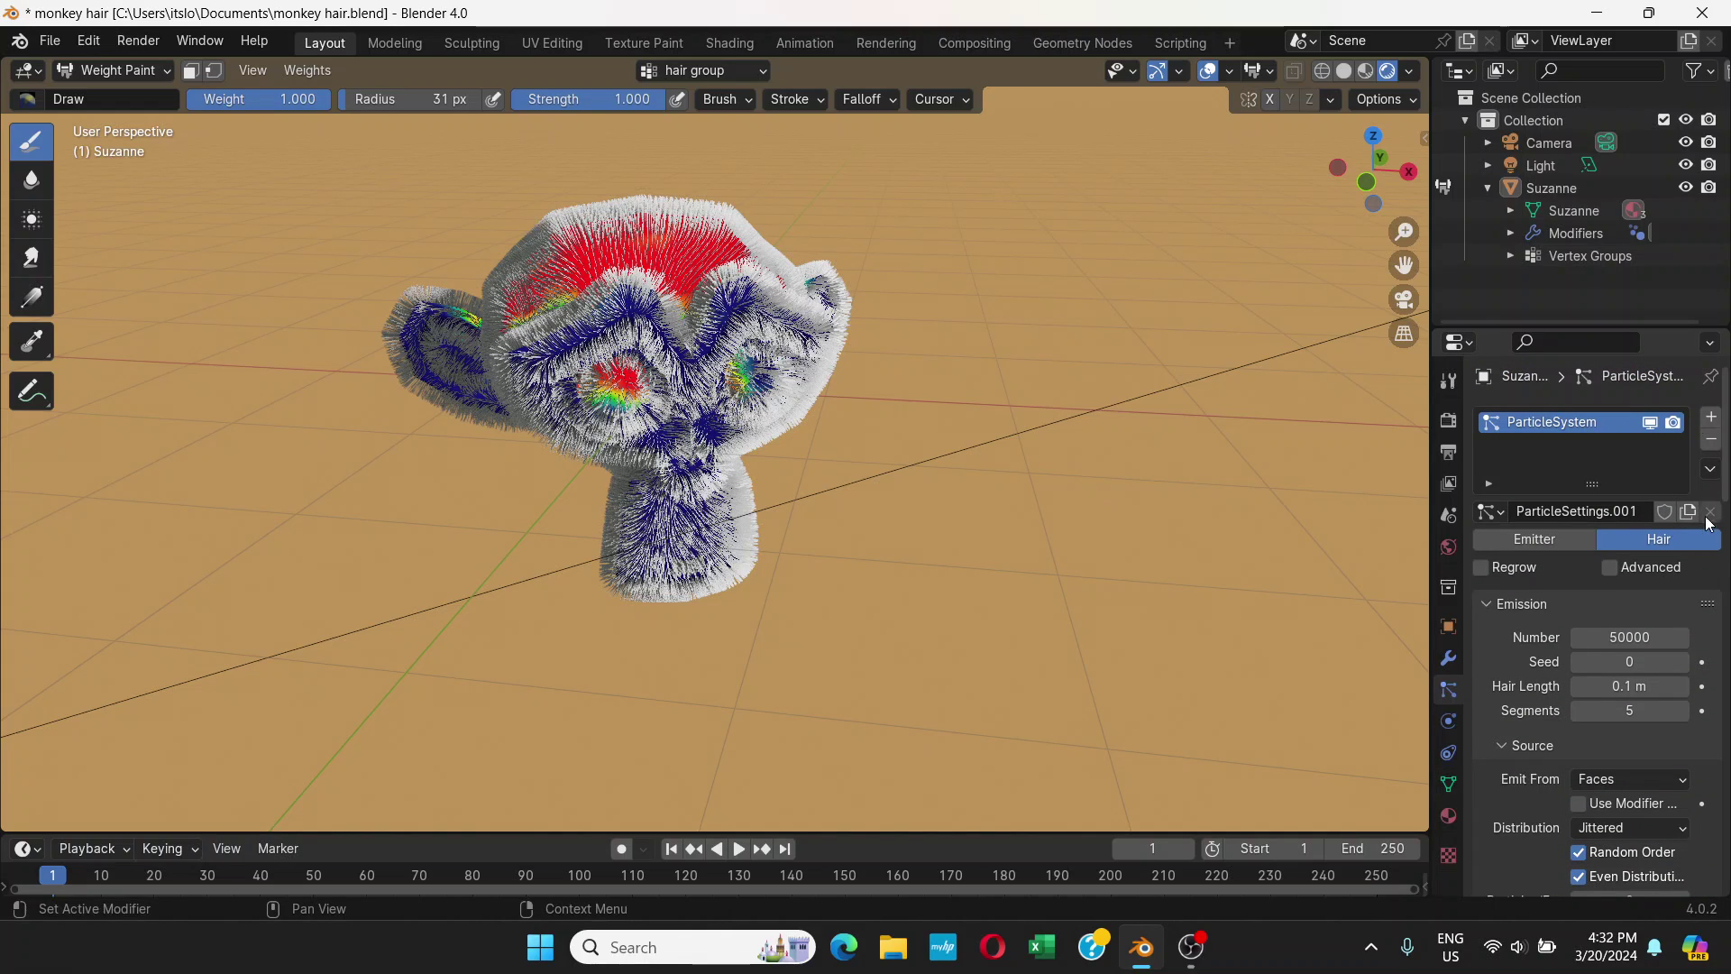
pyautogui.moveTo(1723, 488); pyautogui.dragTo(1726, 575)
# - Expand the Vertex Groups subpanel to reveal the Density, Length, Clump and Kink slots
pyautogui.scroll(1, 1637, 487)
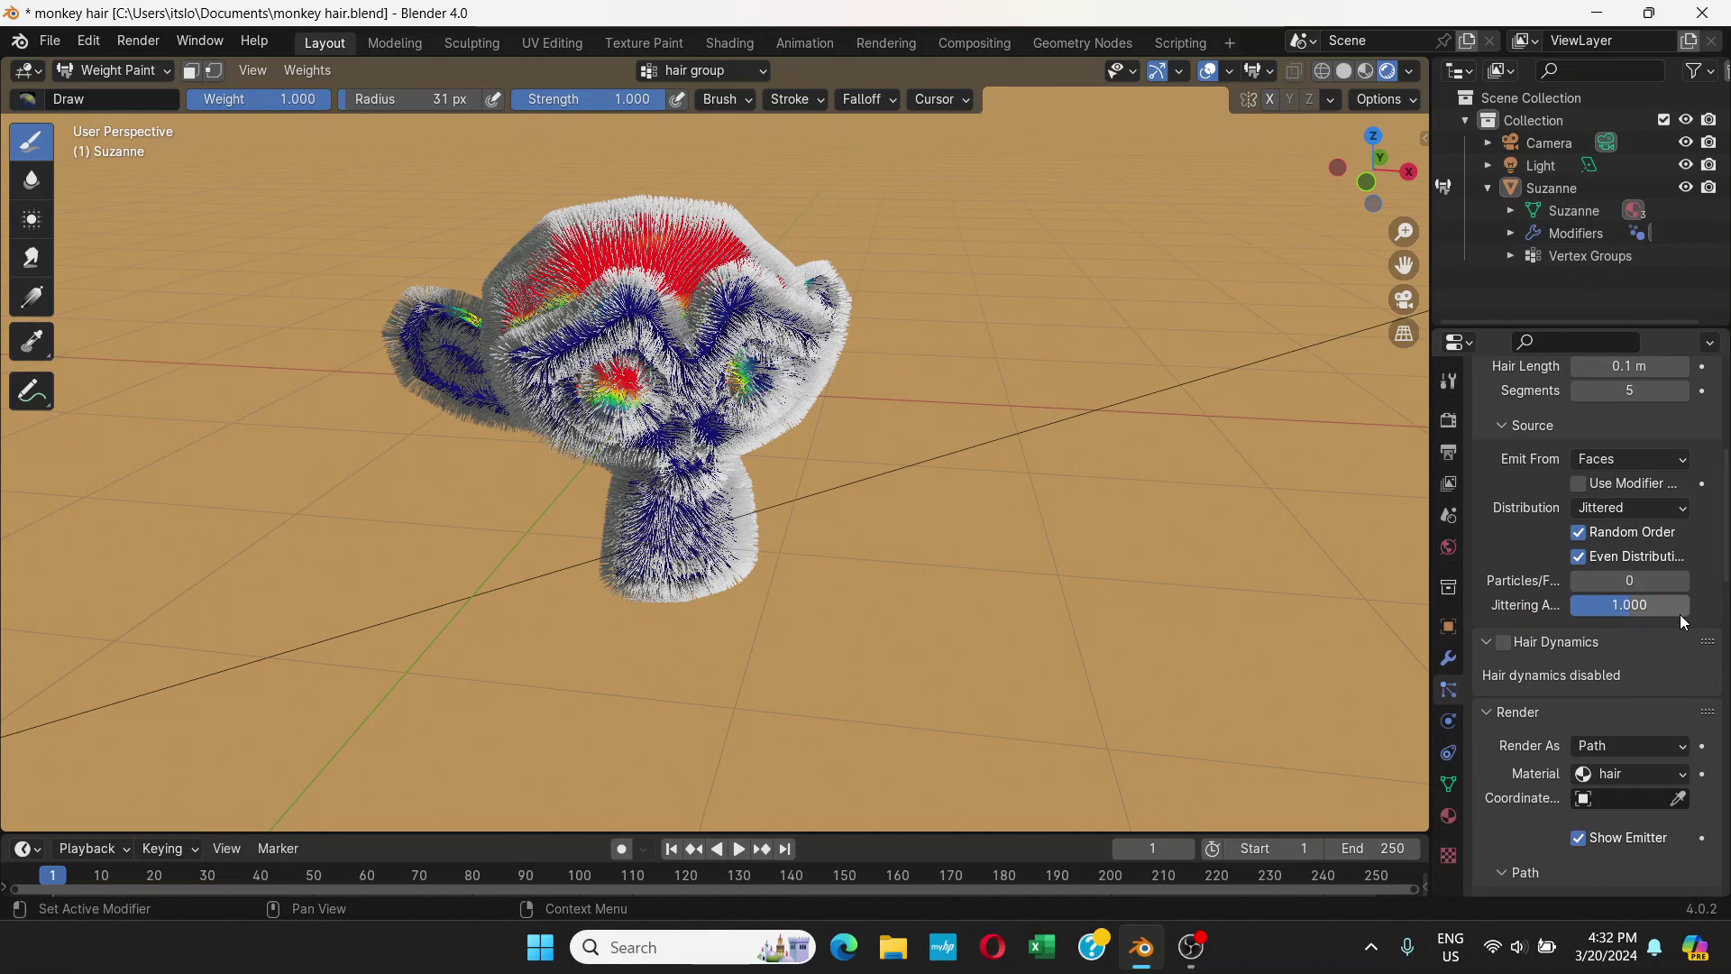
pyautogui.scroll(-5, 1586, 577)
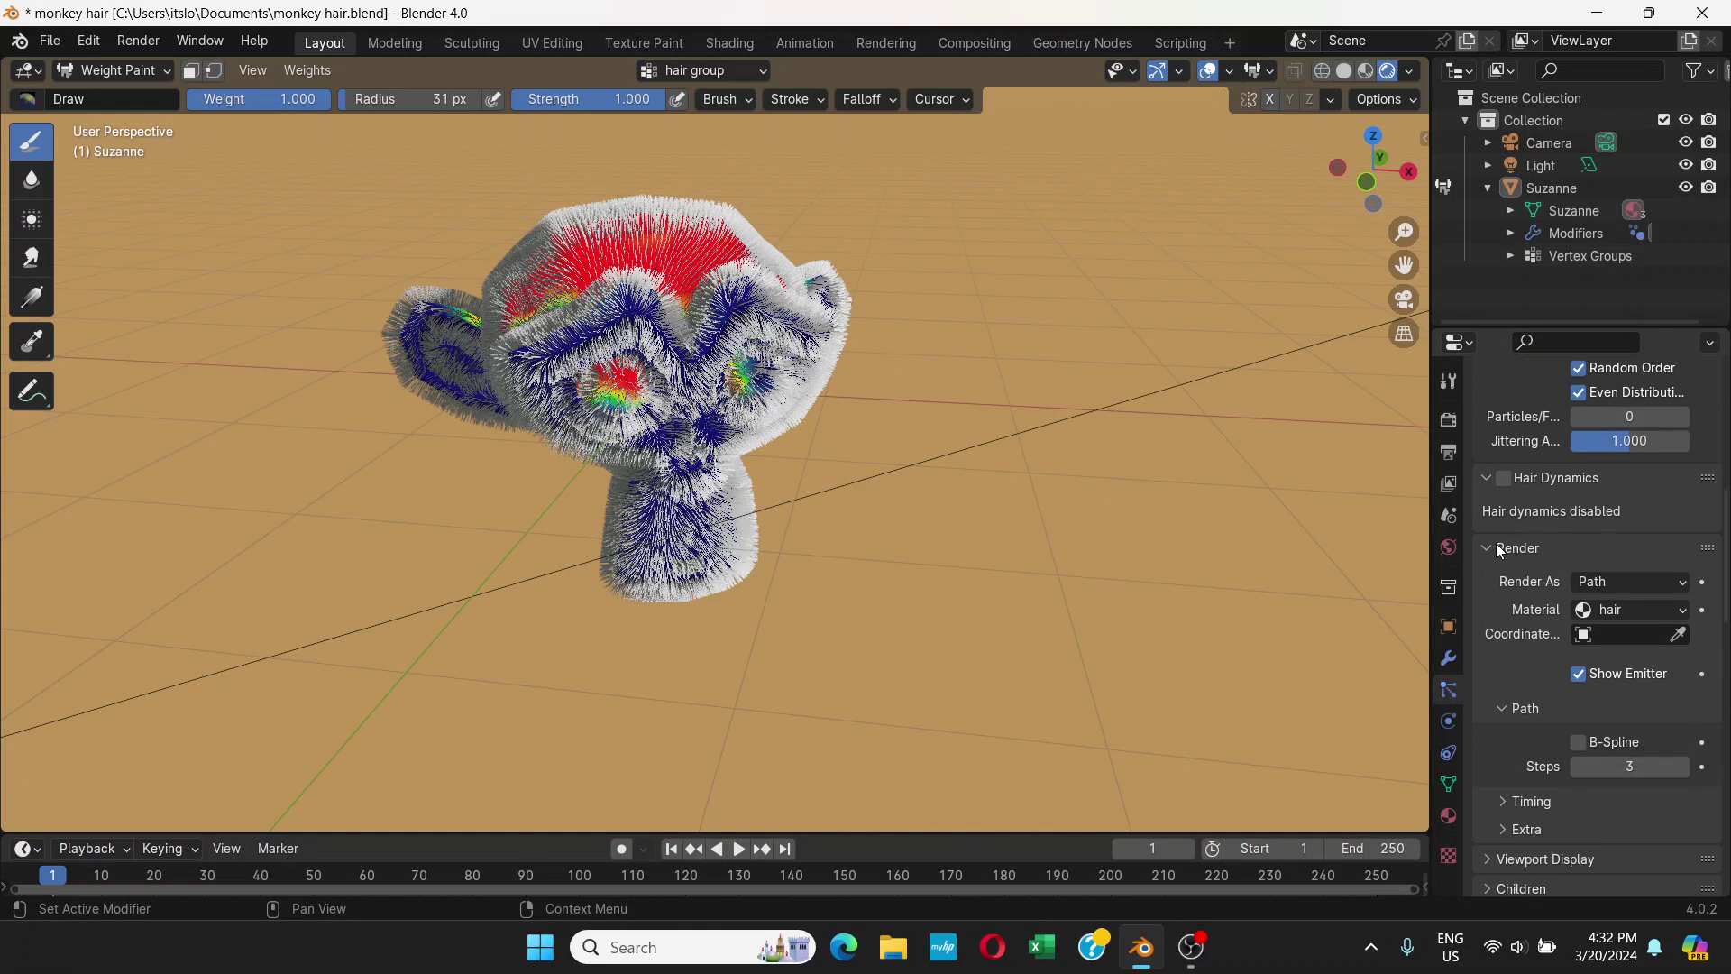
pyautogui.scroll(-4, 1726, 577)
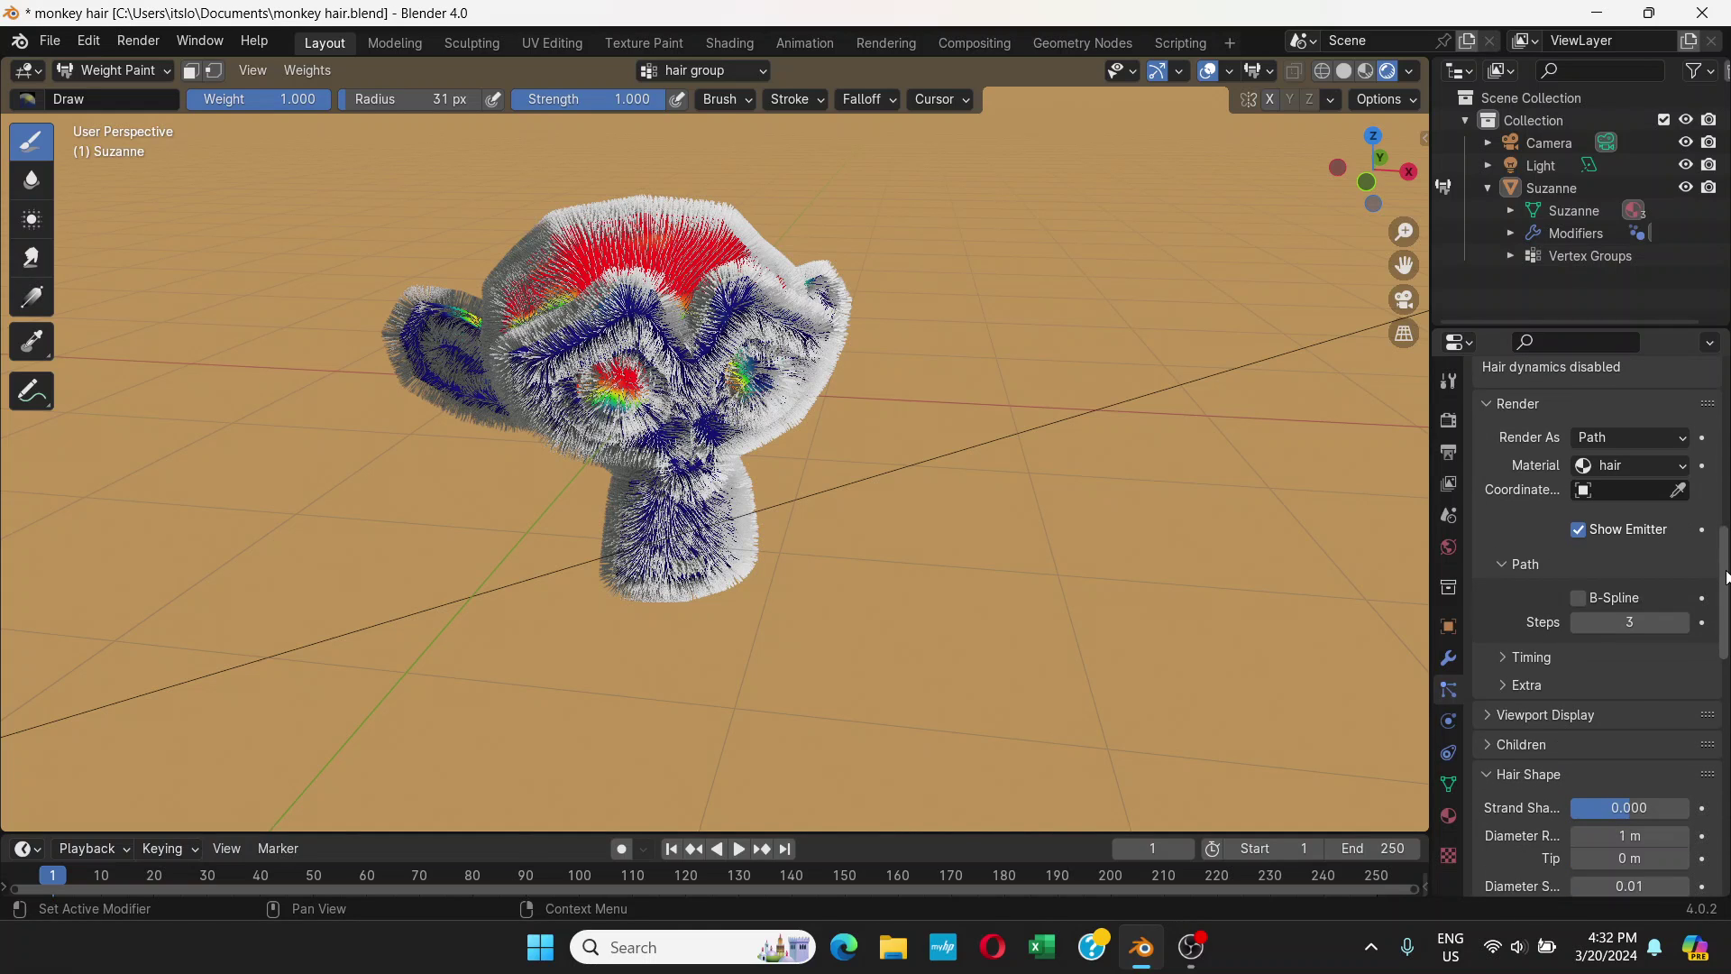
pyautogui.moveTo(1726, 577); pyautogui.dragTo(1729, 827)
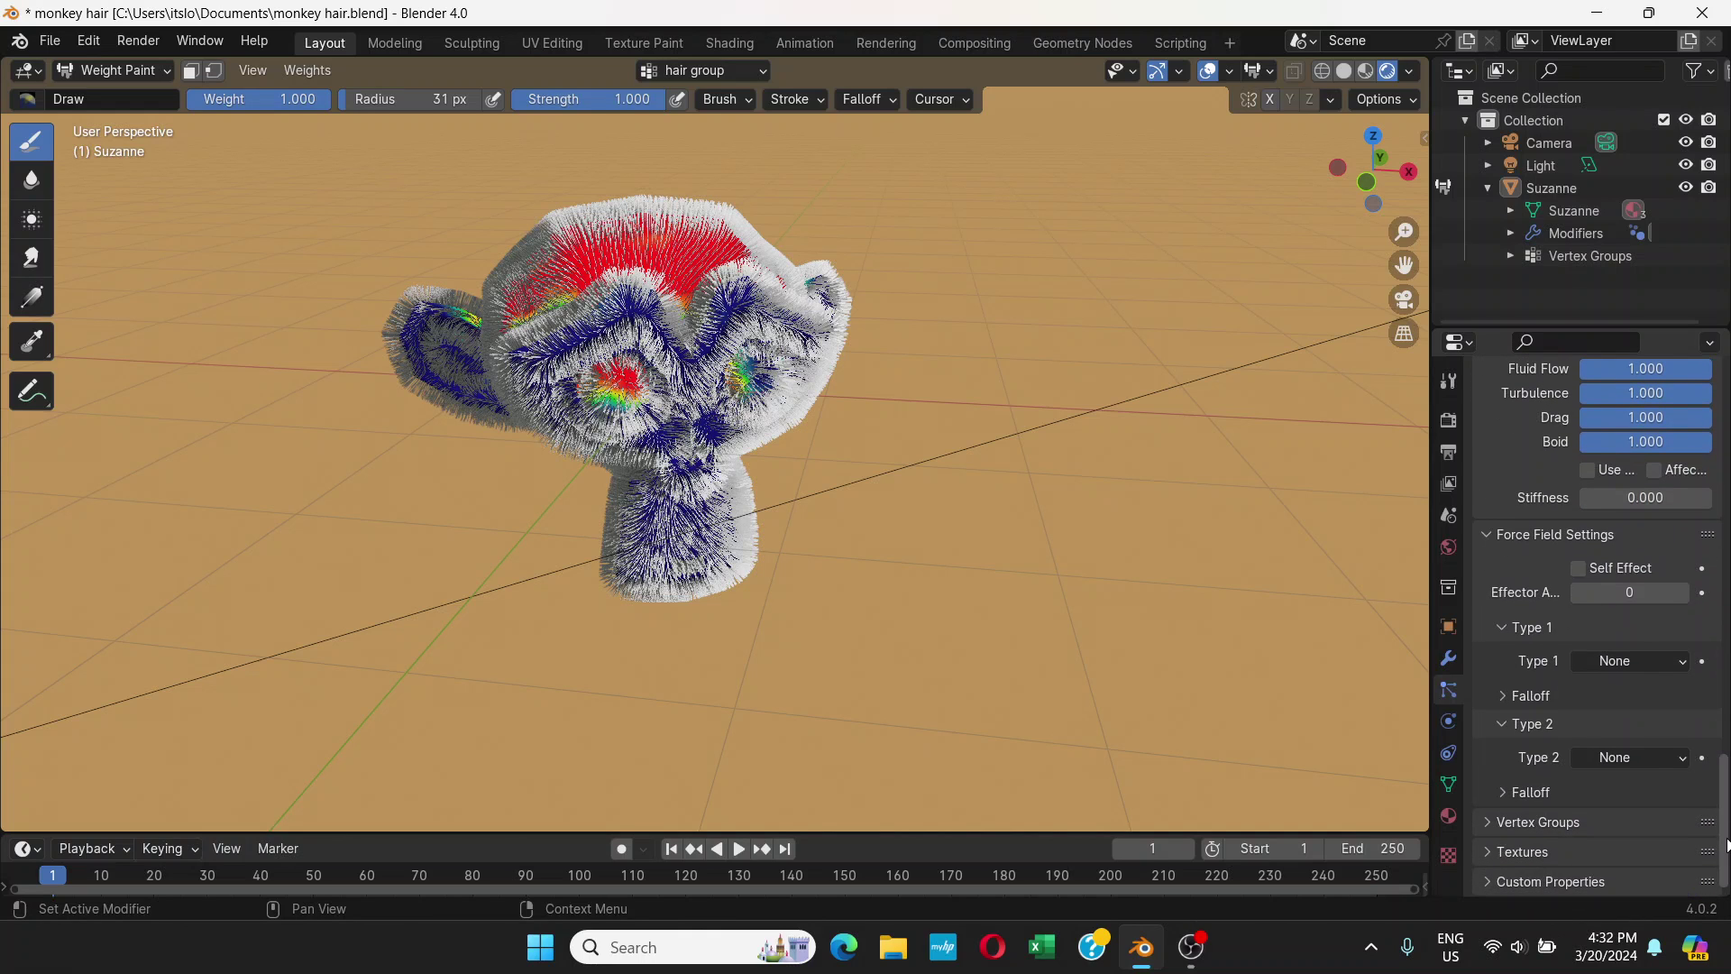
pyautogui.scroll(1, 1497, 844)
pyautogui.scroll(-1, 1496, 840)
pyautogui.click(1489, 820)
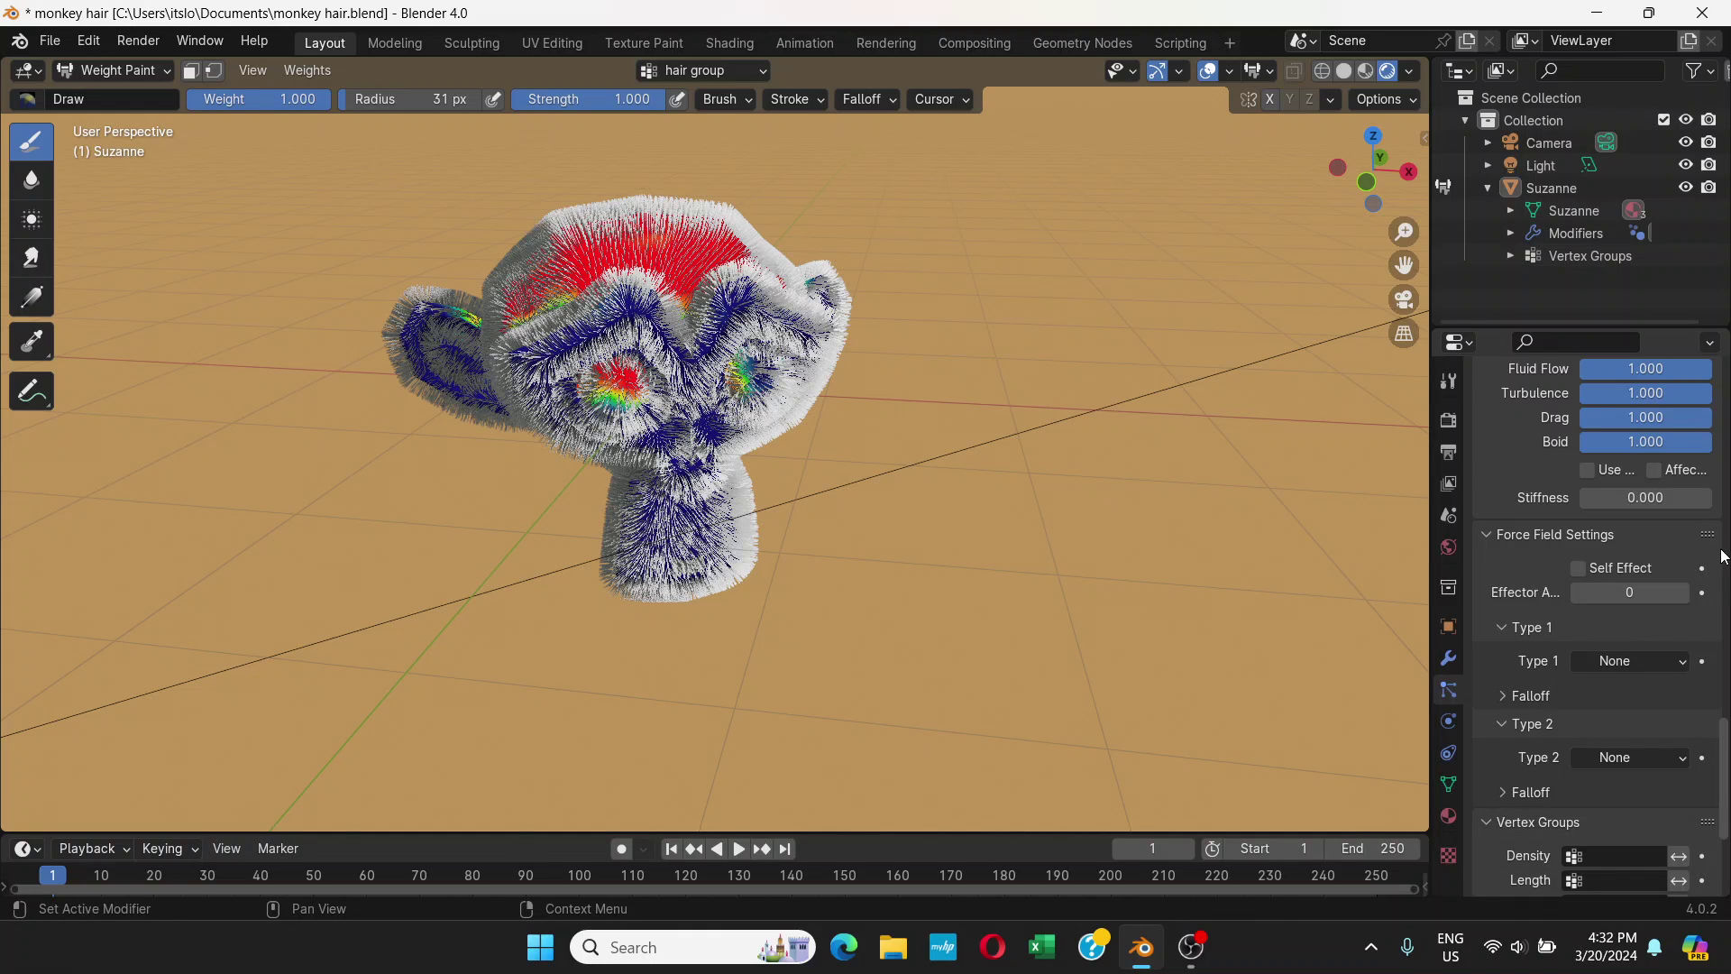
pyautogui.moveTo(1724, 763); pyautogui.dragTo(1723, 809)
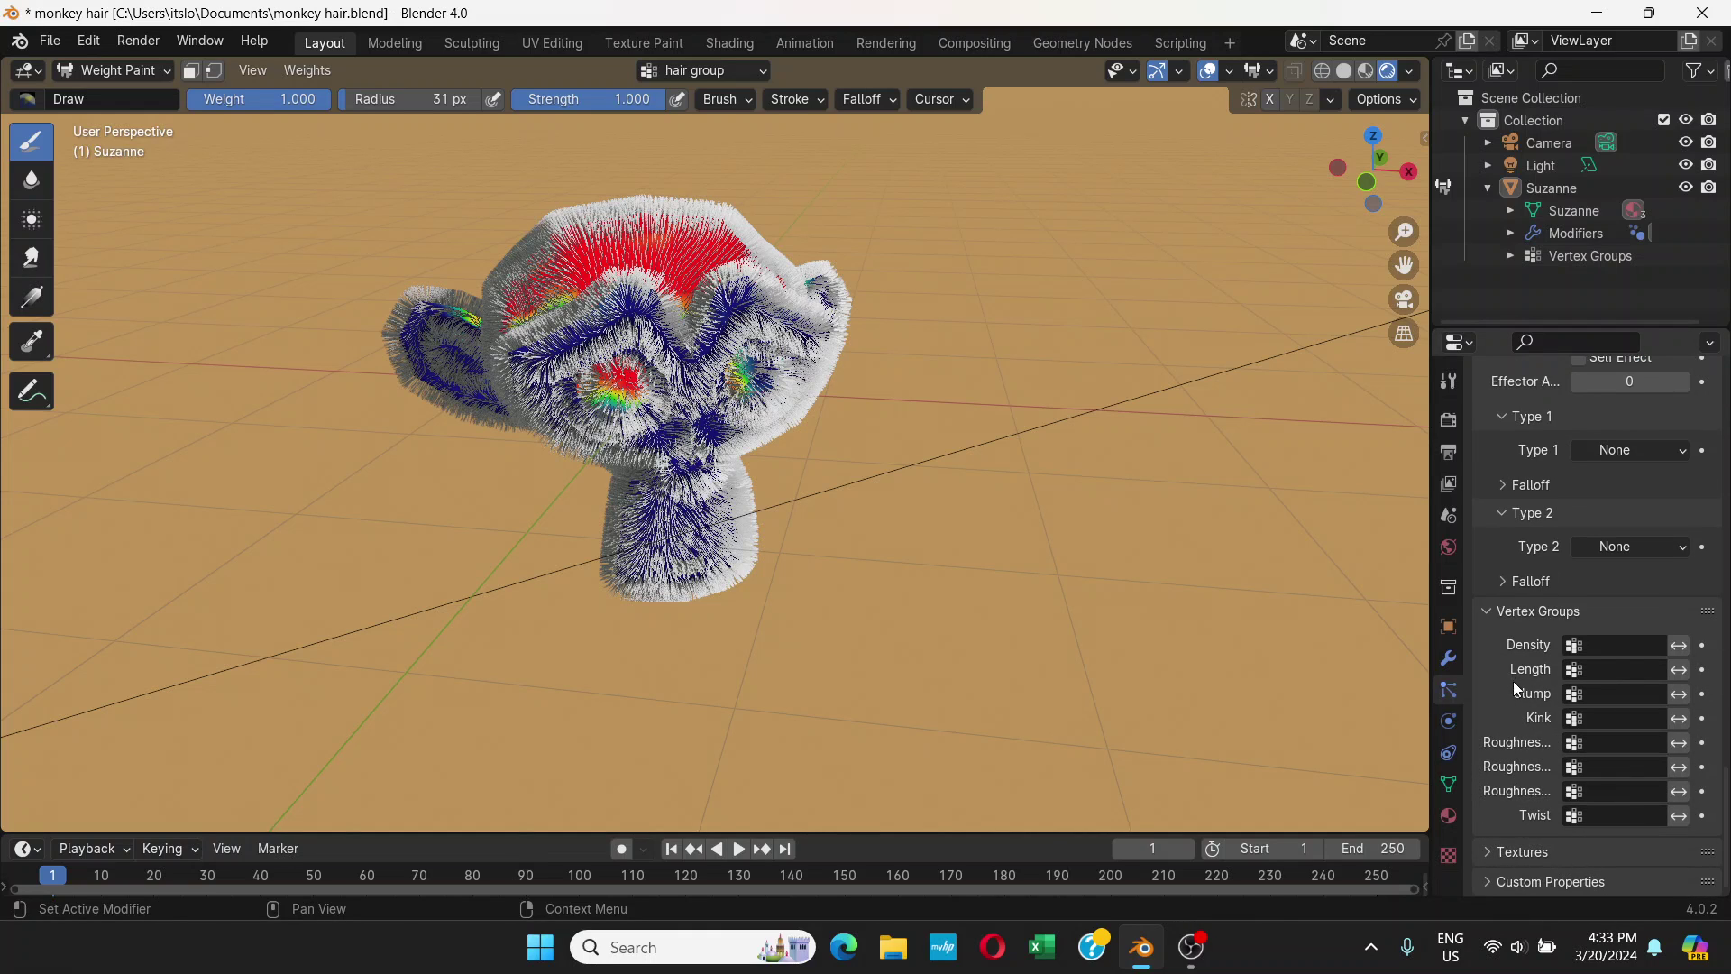
# - Assign 'hair group' as the hair Density vertex group and orbit to check the distribution
pyautogui.click(1636, 646)
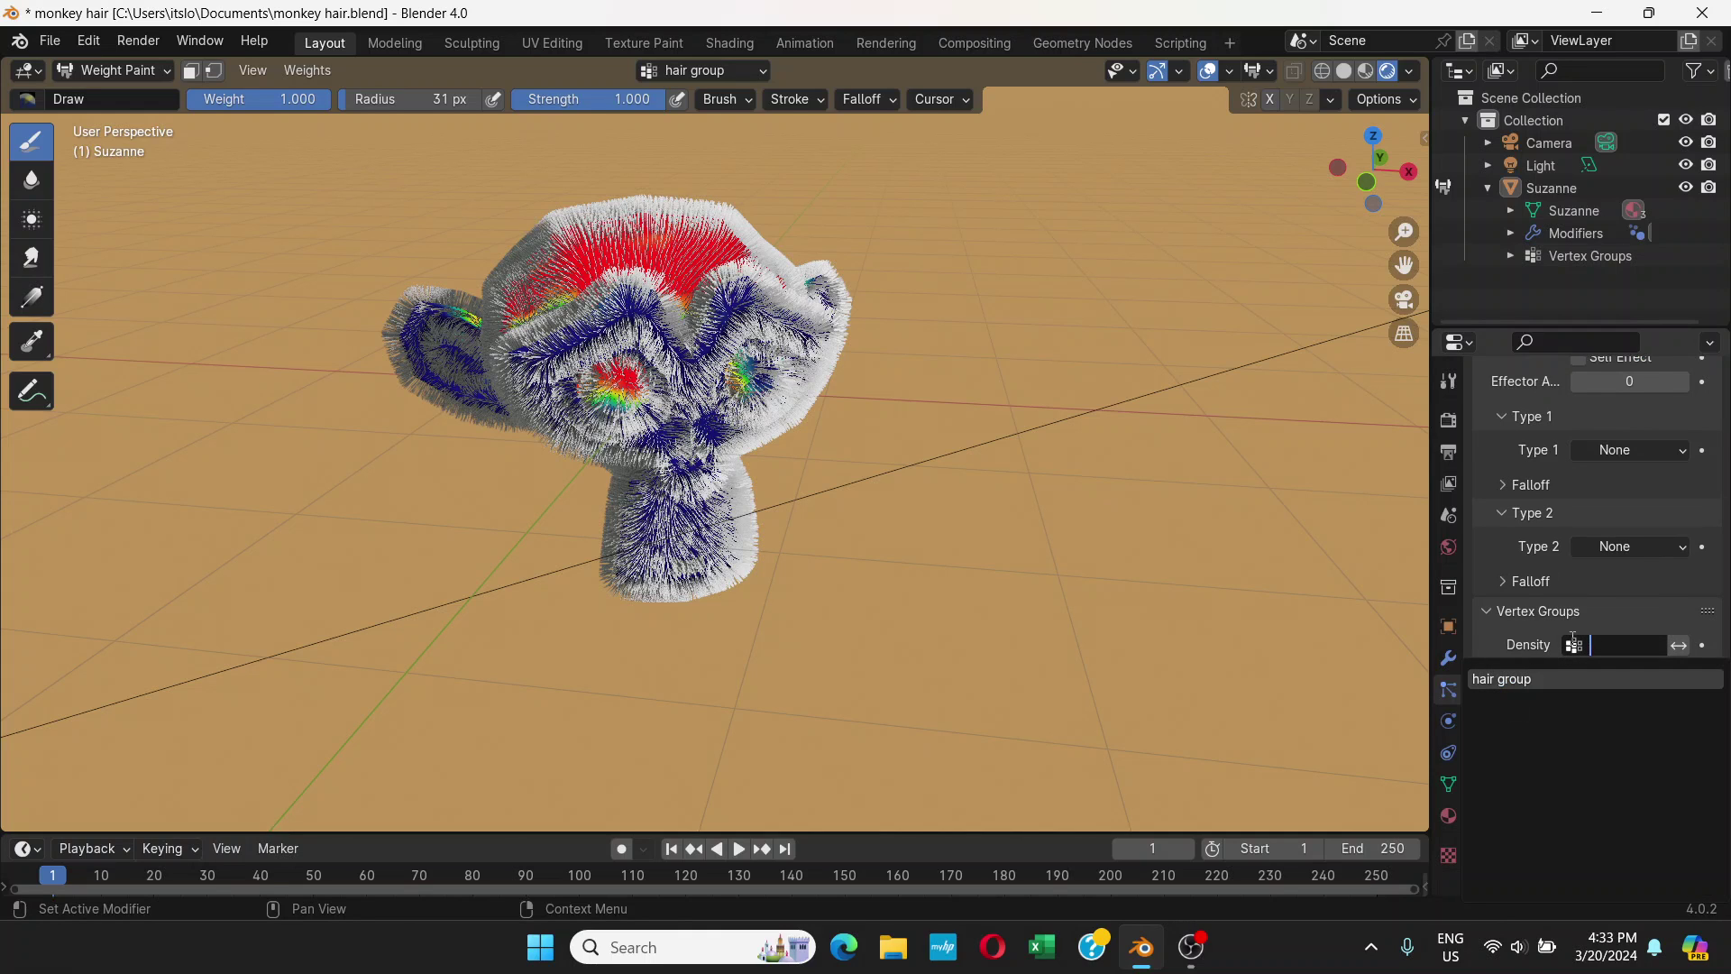
pyautogui.click(1506, 680)
pyautogui.moveTo(788, 398); pyautogui.dragTo(599, 289, button='middle')
pyautogui.moveTo(736, 394); pyautogui.dragTo(818, 413, button='middle')
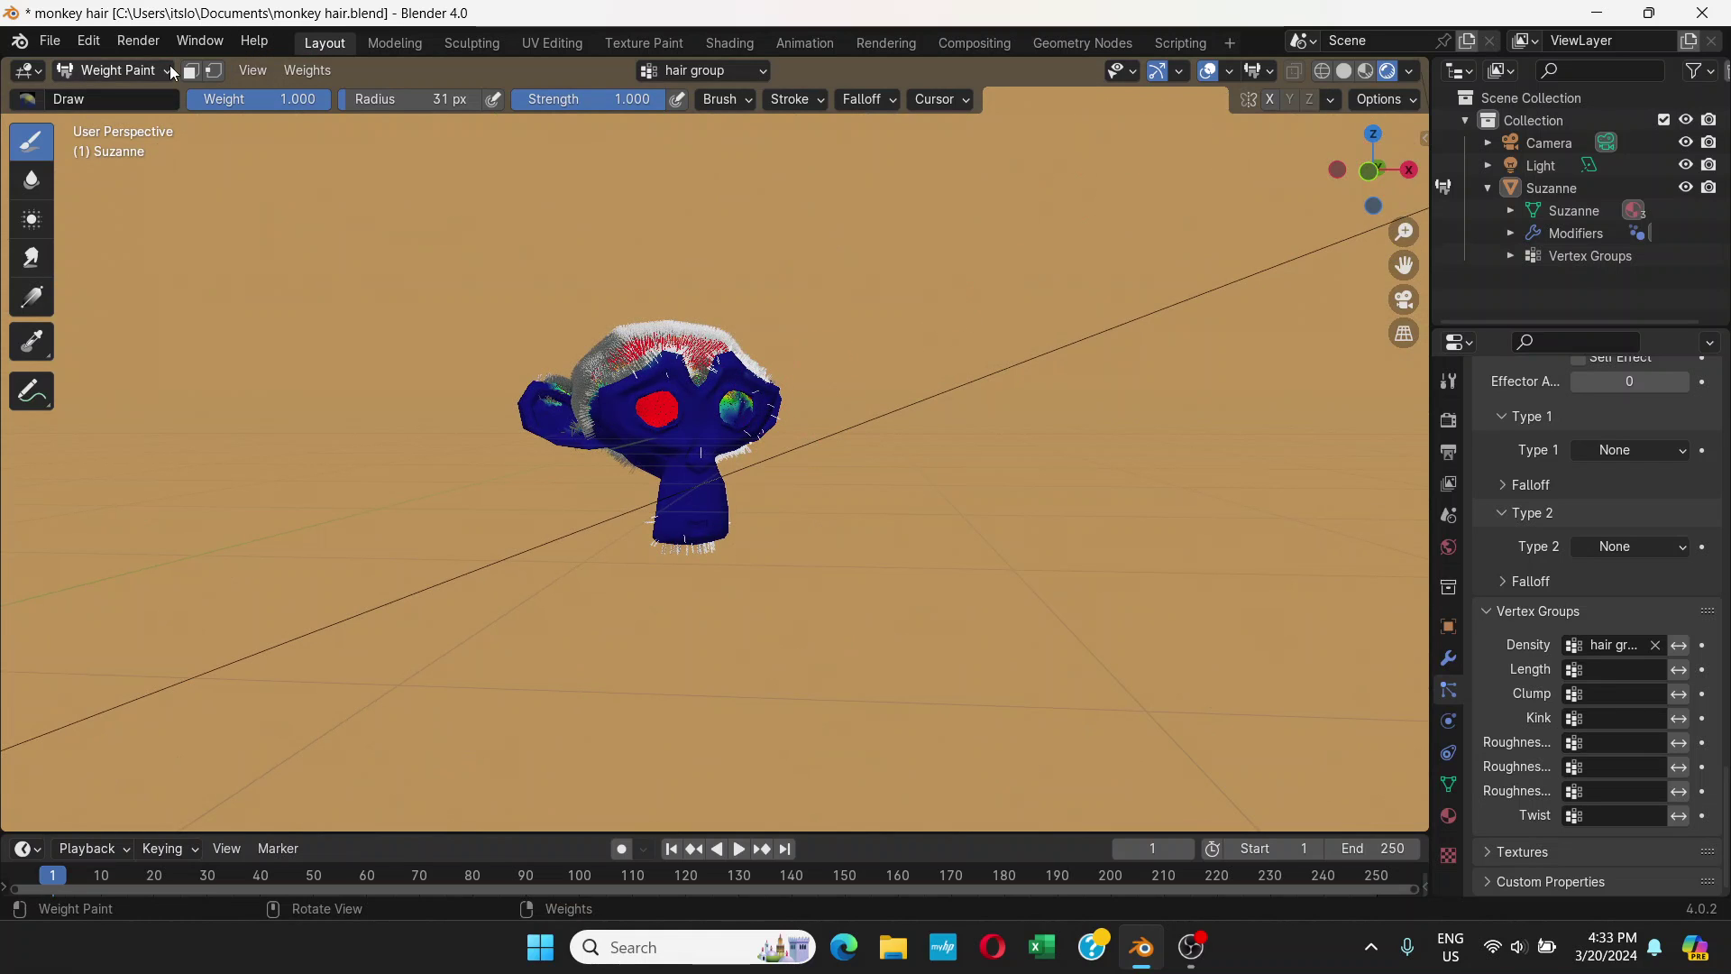
pyautogui.click(126, 70)
# - Return to Object Mode and zoom in on Suzanne's nose from a side view
pyautogui.click(126, 96)
pyautogui.moveTo(777, 371); pyautogui.dragTo(599, 619, button='middle')
pyautogui.scroll(3, 767, 414)
pyautogui.scroll(3, 668, 456)
pyautogui.scroll(2, 598, 618)
pyautogui.scroll(6, 627, 561)
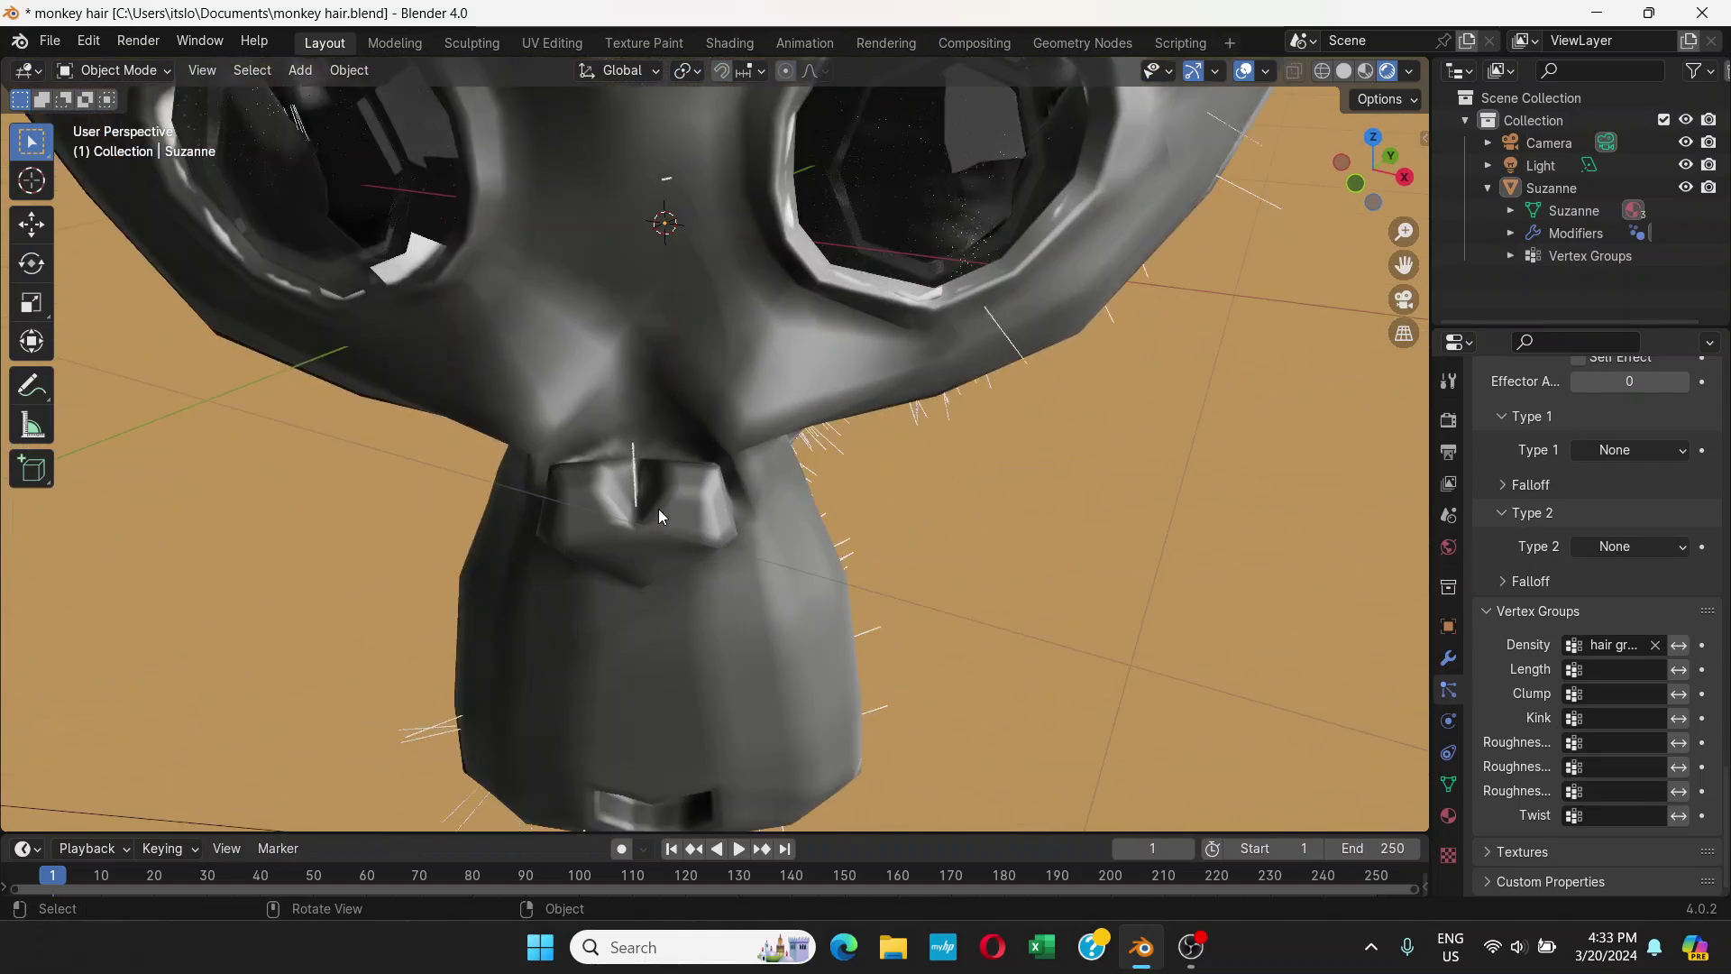
pyautogui.scroll(3, 609, 533)
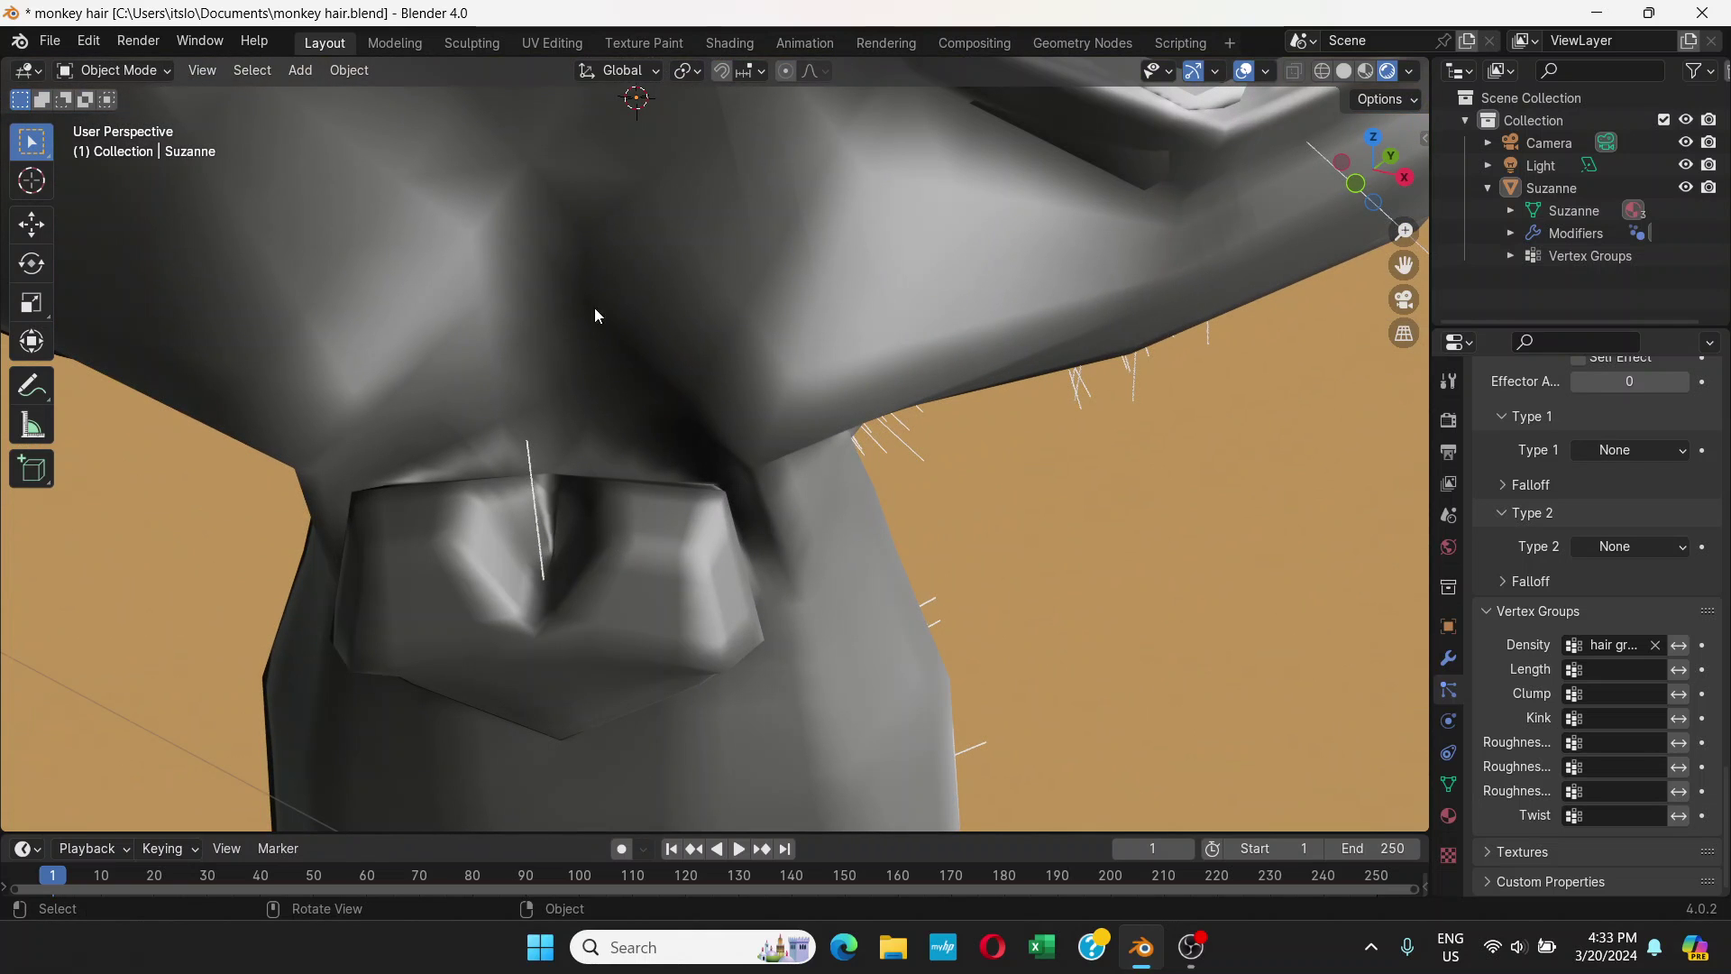
pyautogui.scroll(-8, 559, 345)
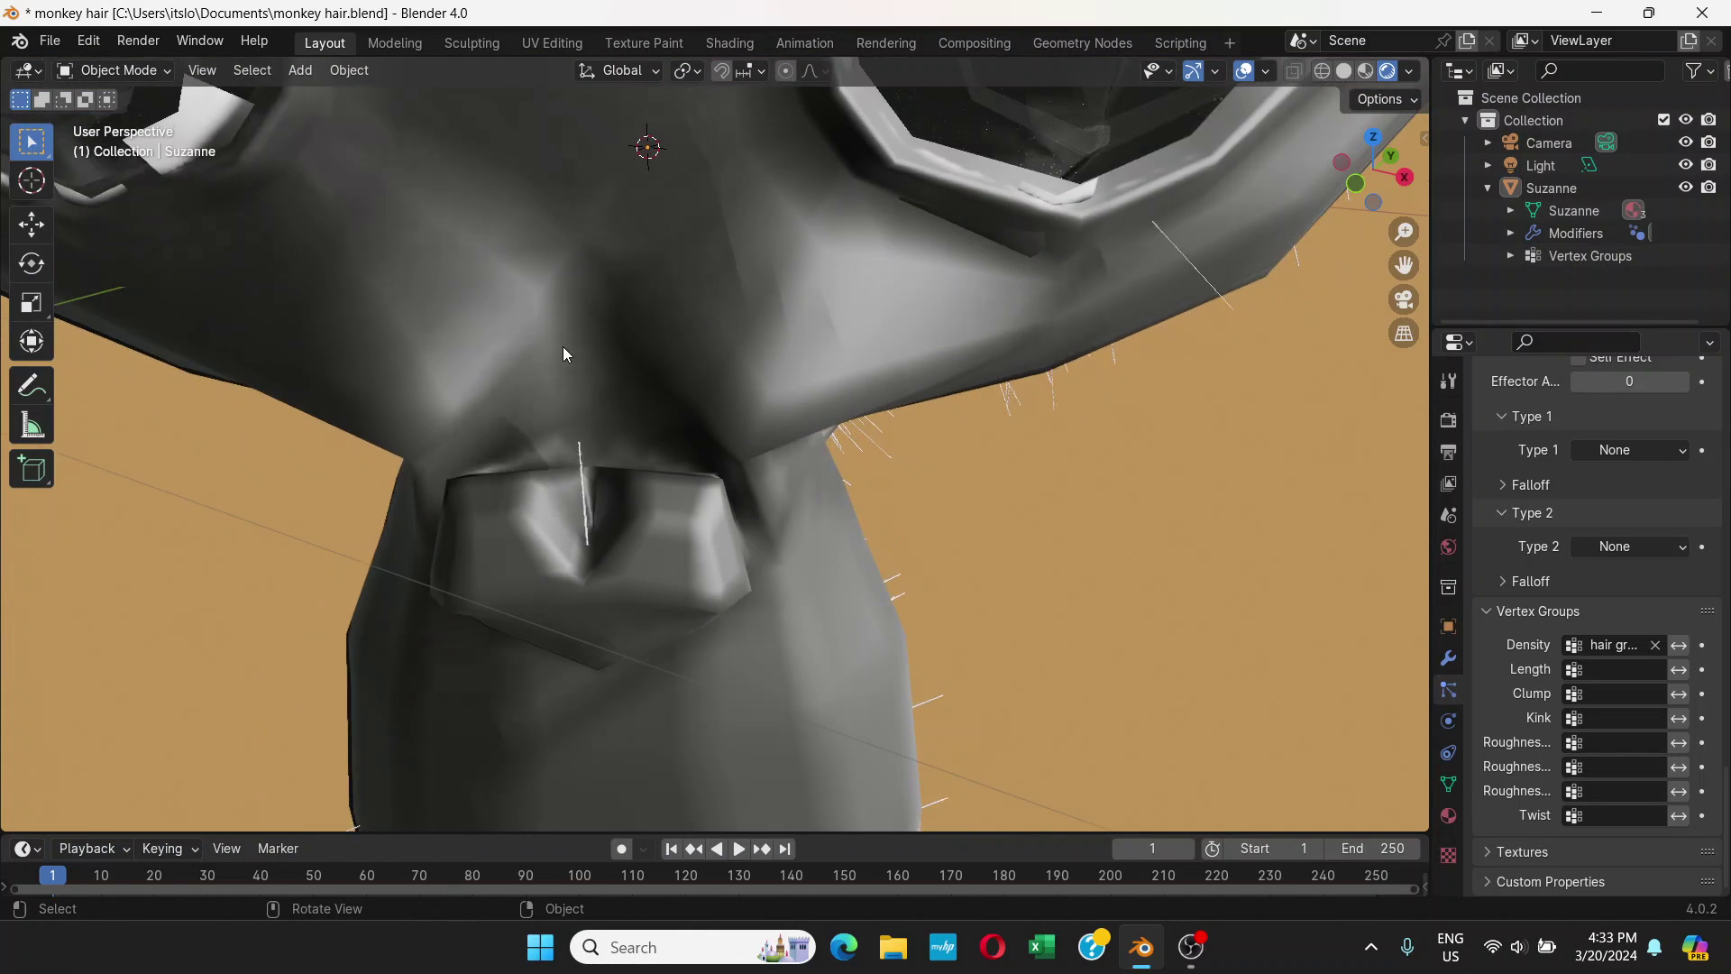
pyautogui.moveTo(602, 401); pyautogui.dragTo(853, 399, button='middle')
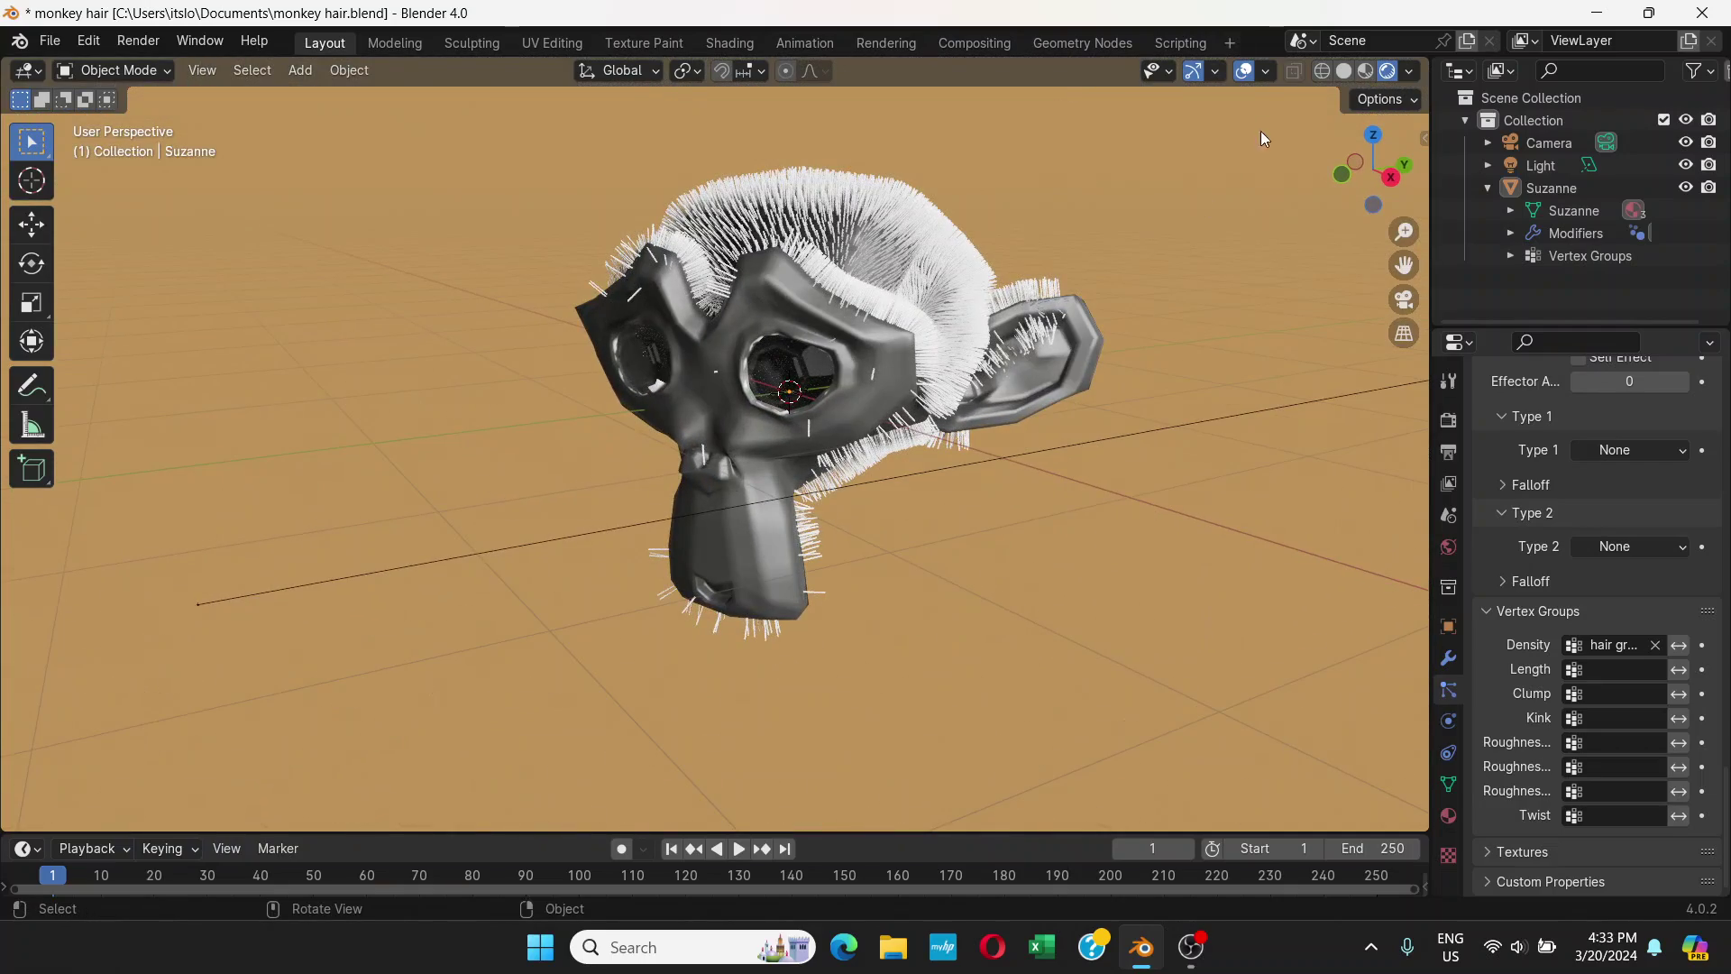
# - Turn off viewport overlays and look under the face for stray hairs
pyautogui.click(1245, 72)
pyautogui.moveTo(869, 507); pyautogui.dragTo(735, 615, button='middle')
pyautogui.scroll(5, 678, 470)
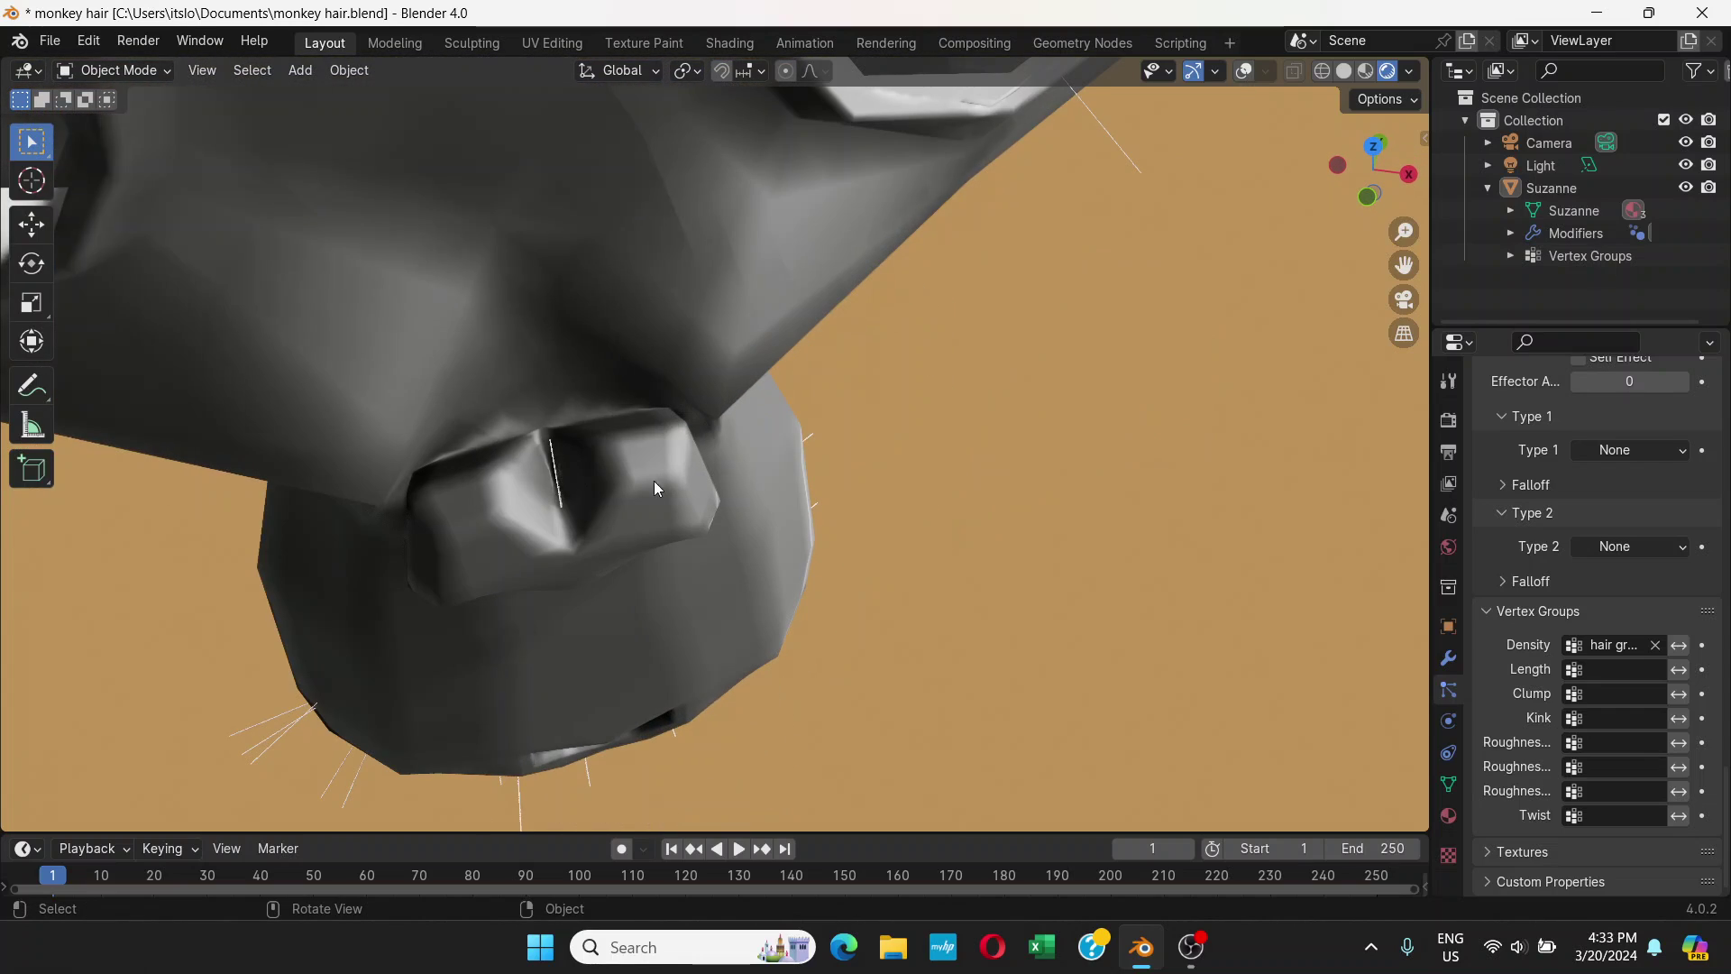
pyautogui.click(115, 70)
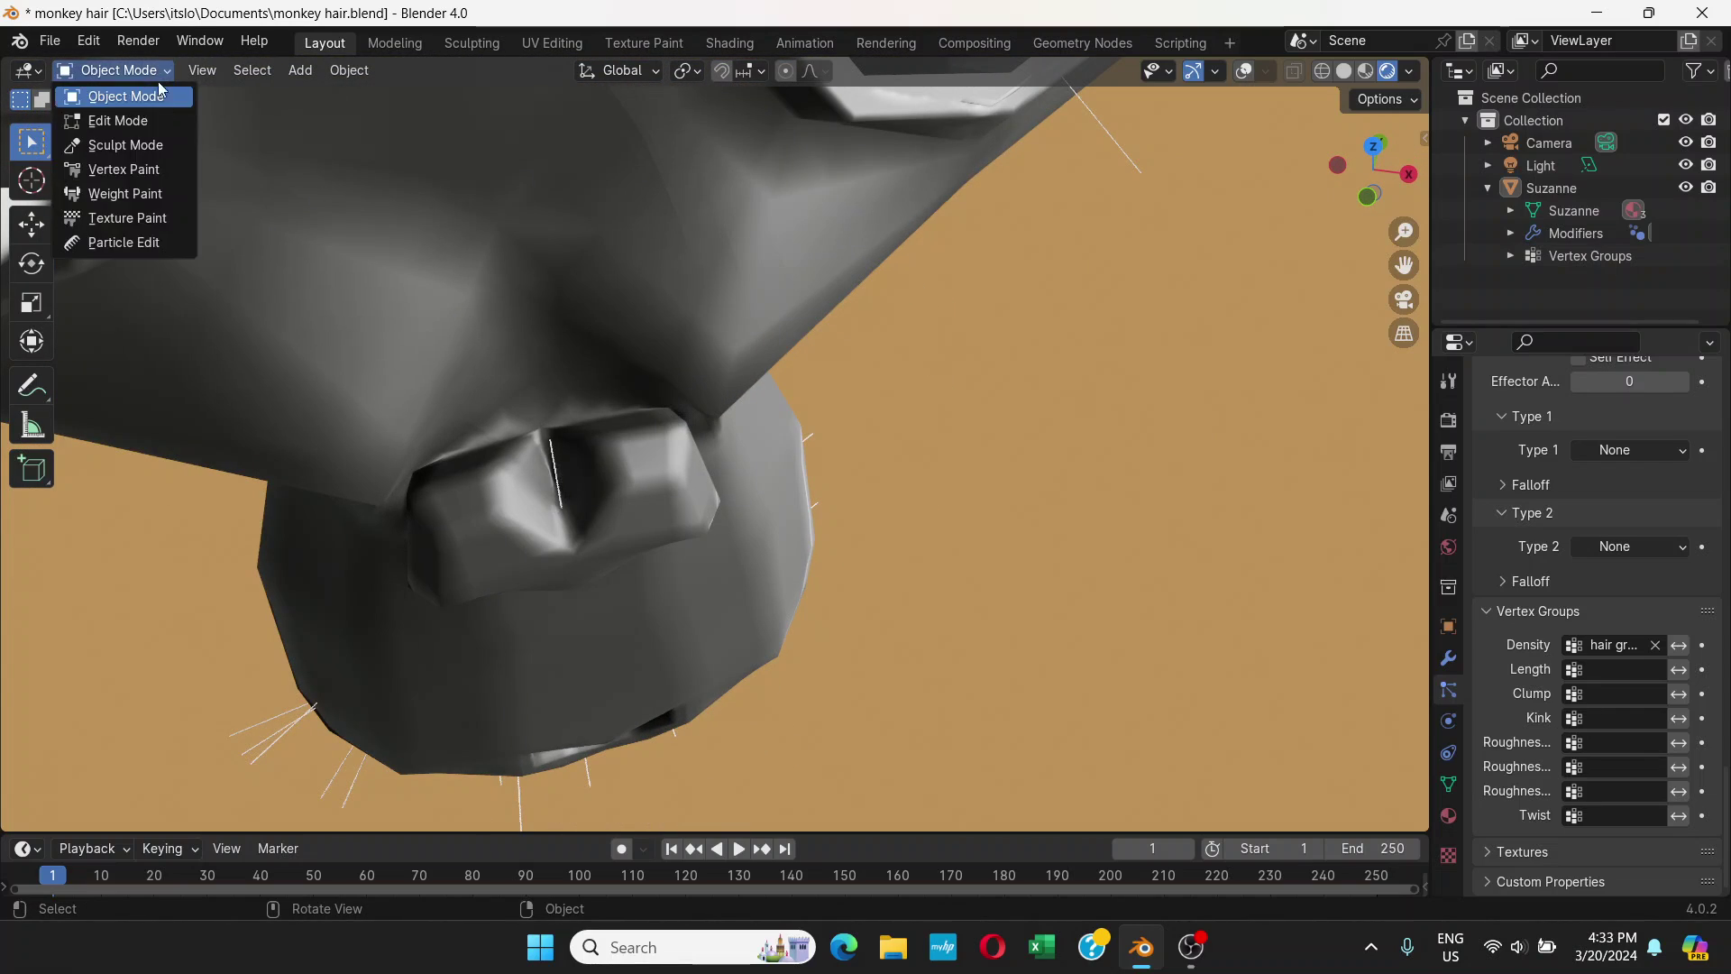
pyautogui.click(105, 197)
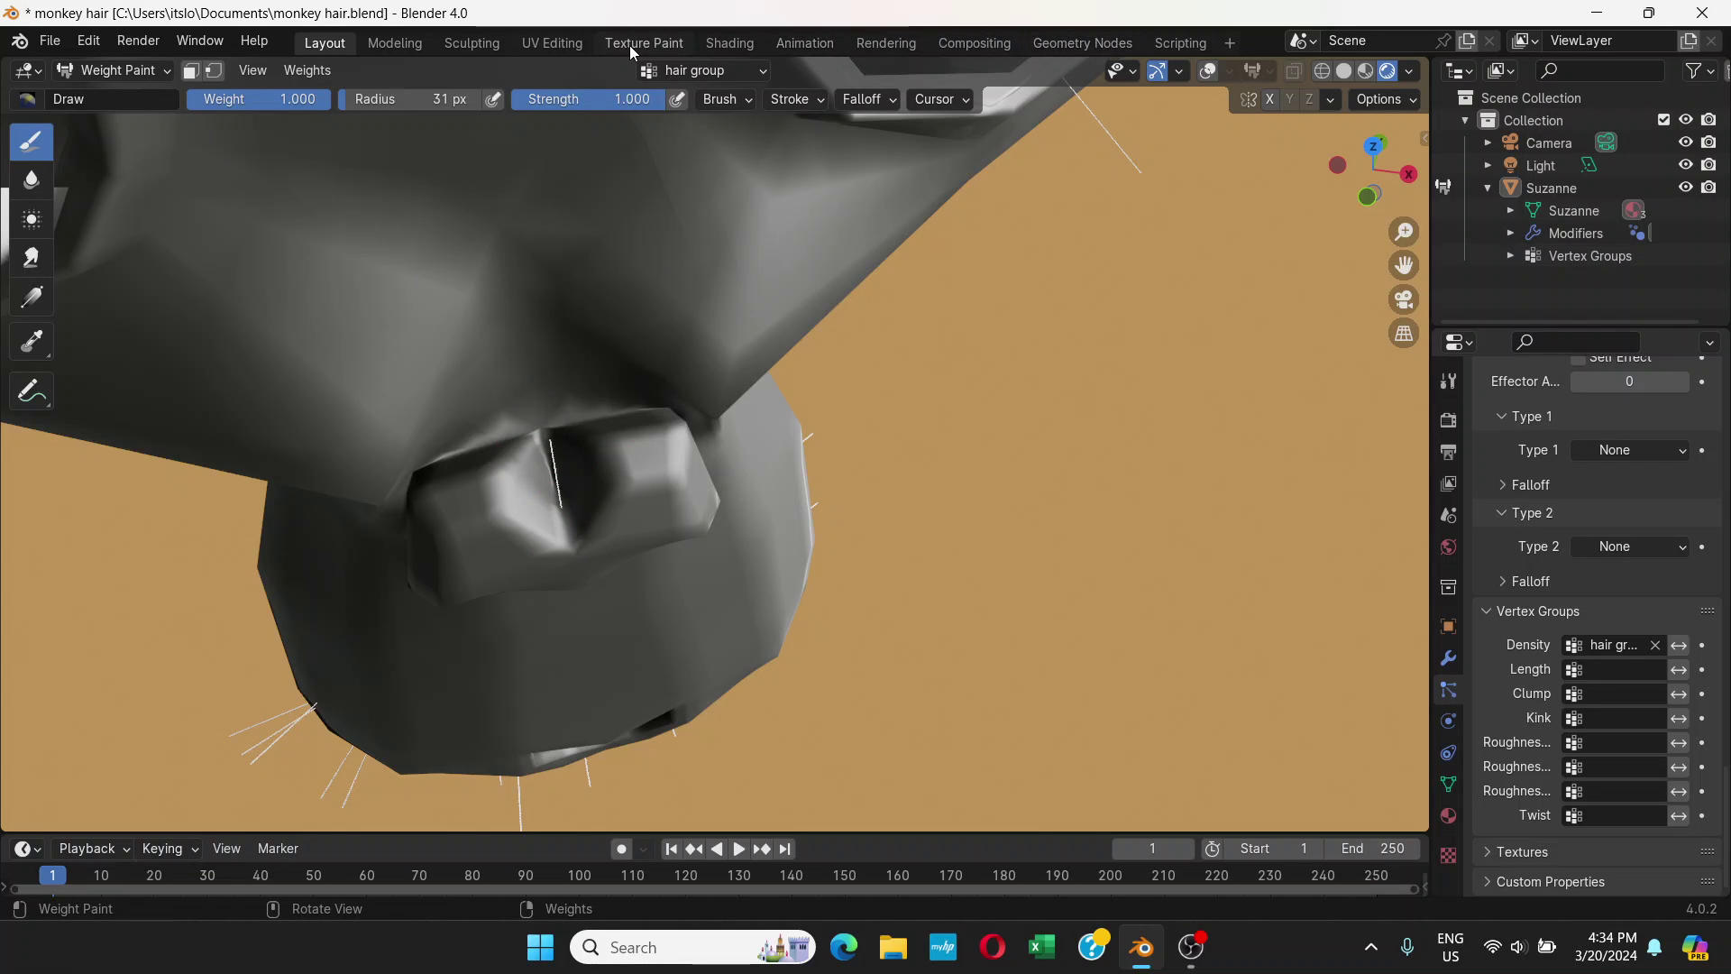
pyautogui.click(152, 73)
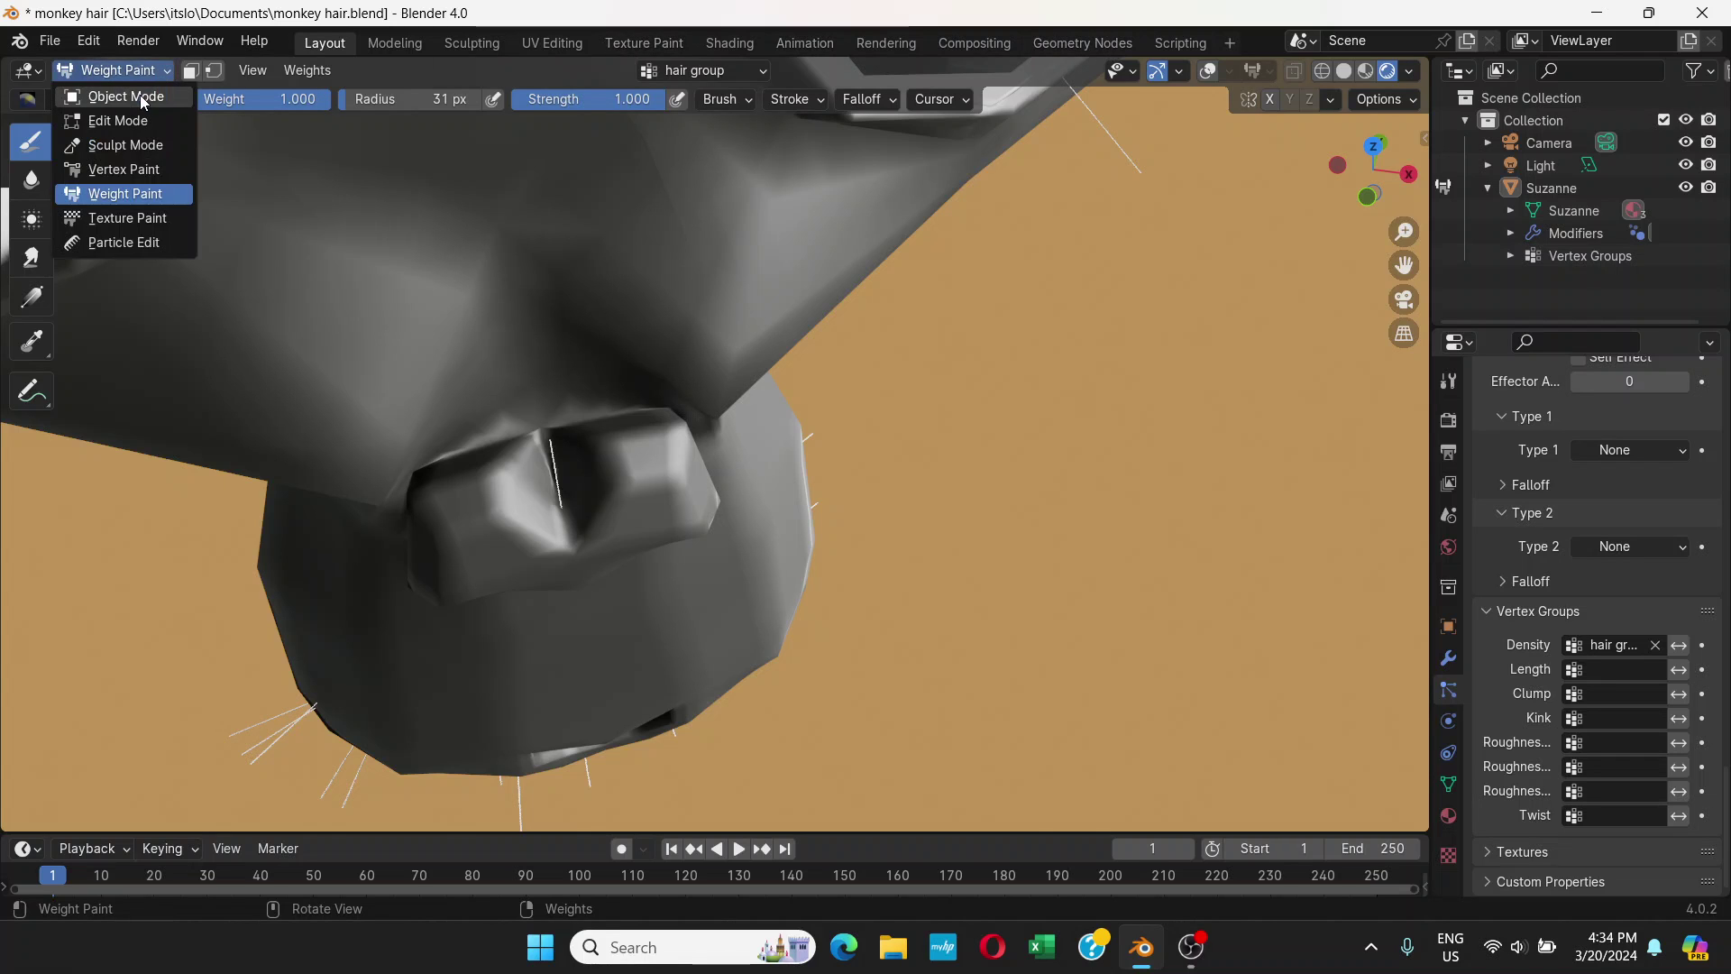
pyautogui.click(142, 99)
pyautogui.click(653, 43)
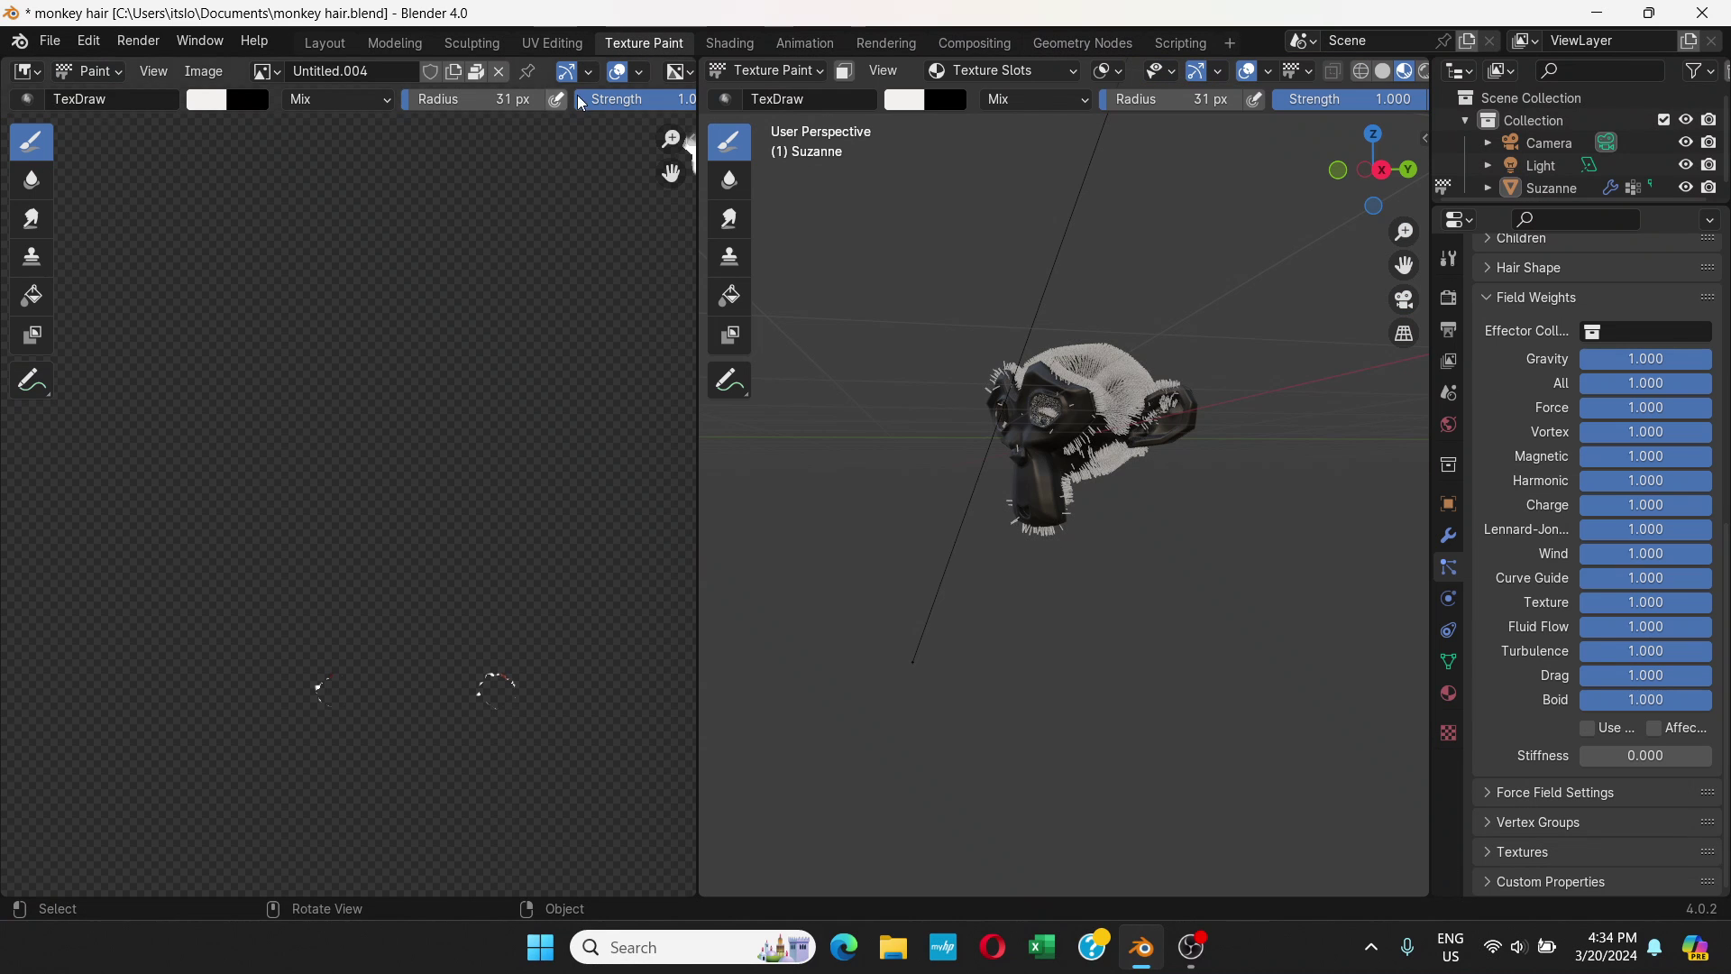
pyautogui.click(766, 70)
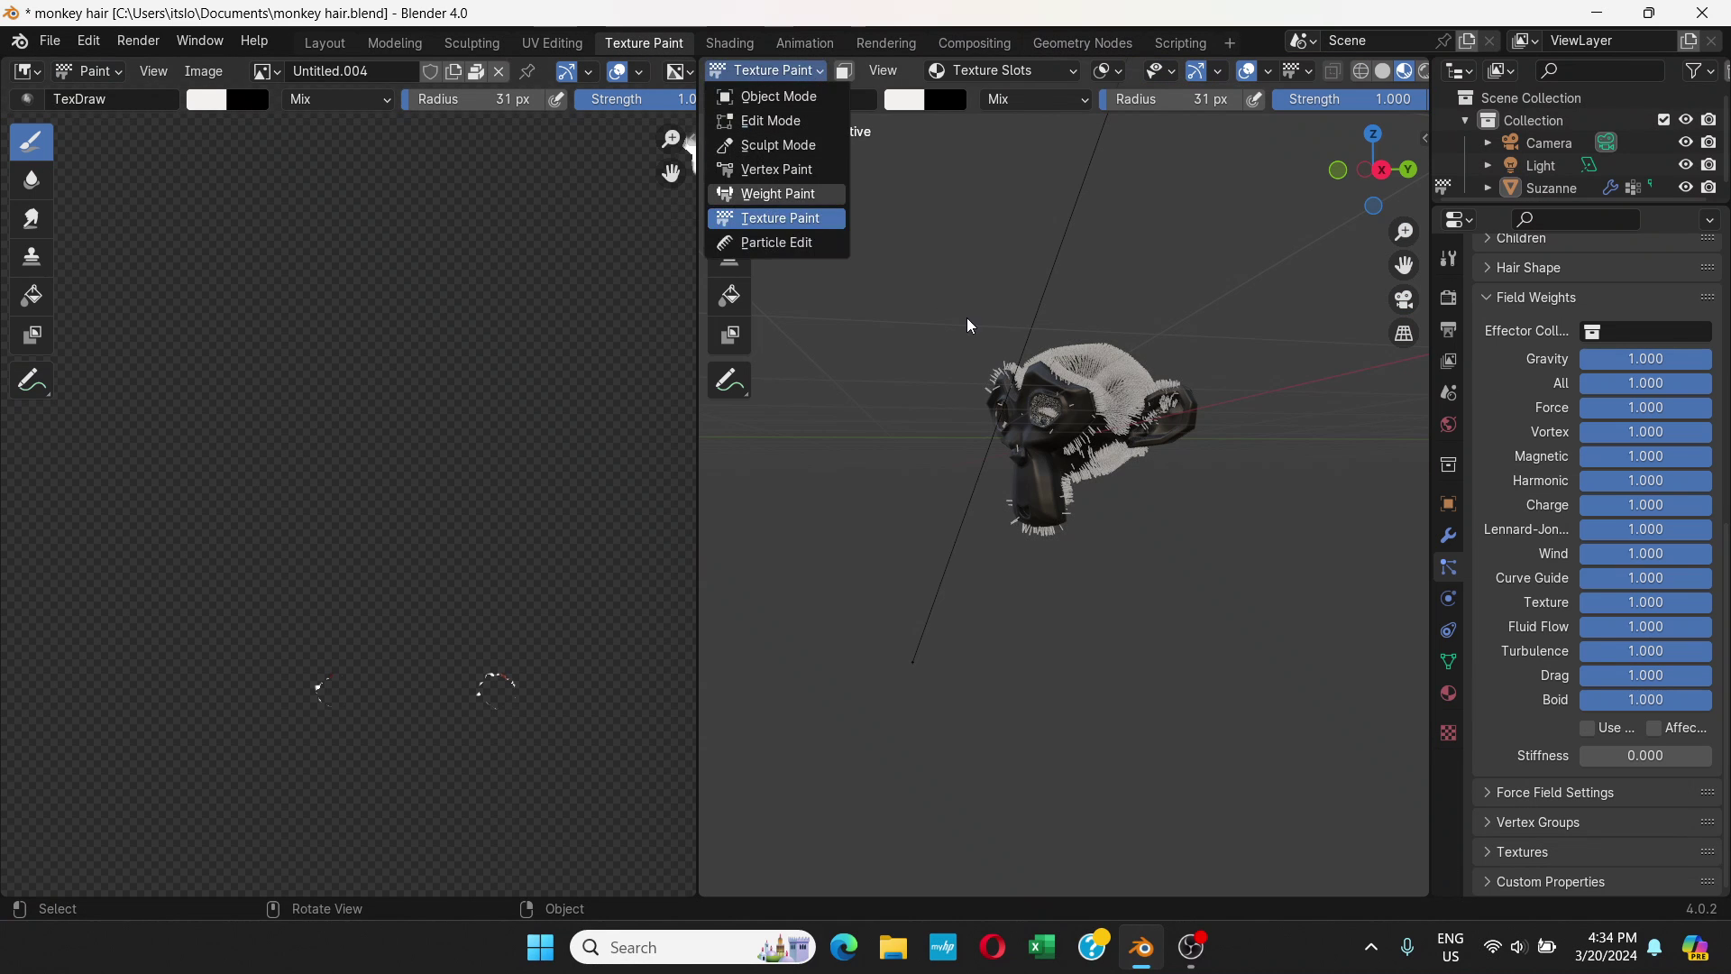
pyautogui.click(775, 193)
pyautogui.scroll(10, 1046, 421)
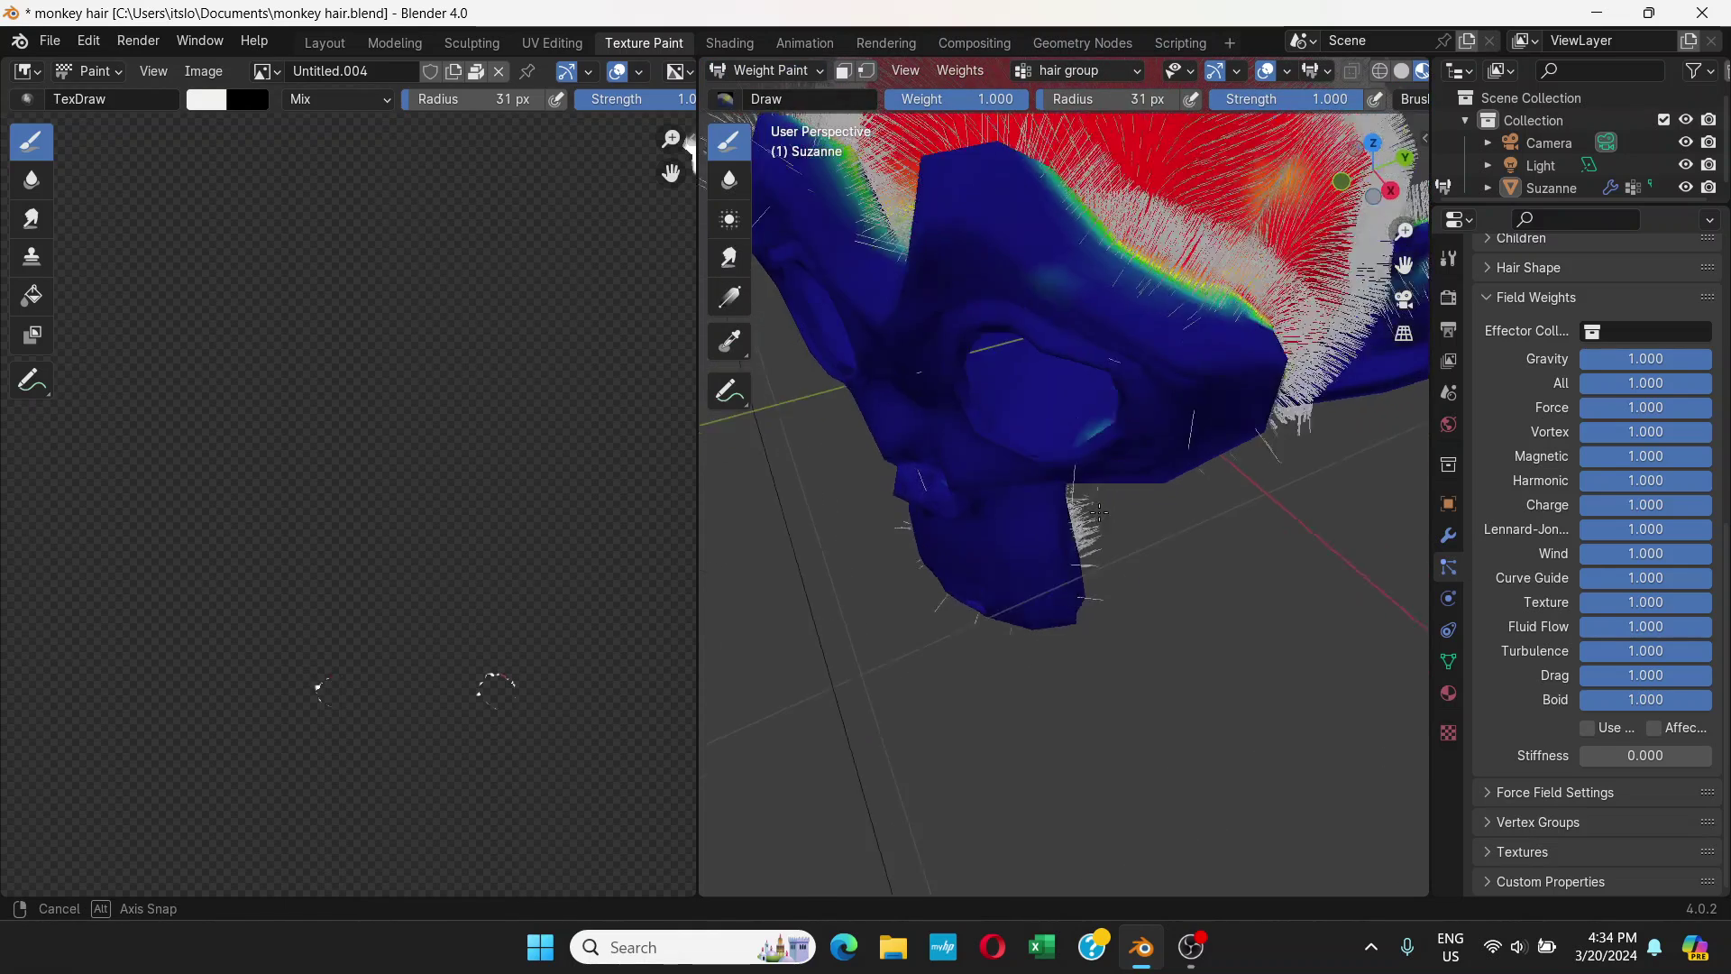
pyautogui.moveTo(1092, 523); pyautogui.dragTo(1017, 588, button='middle')
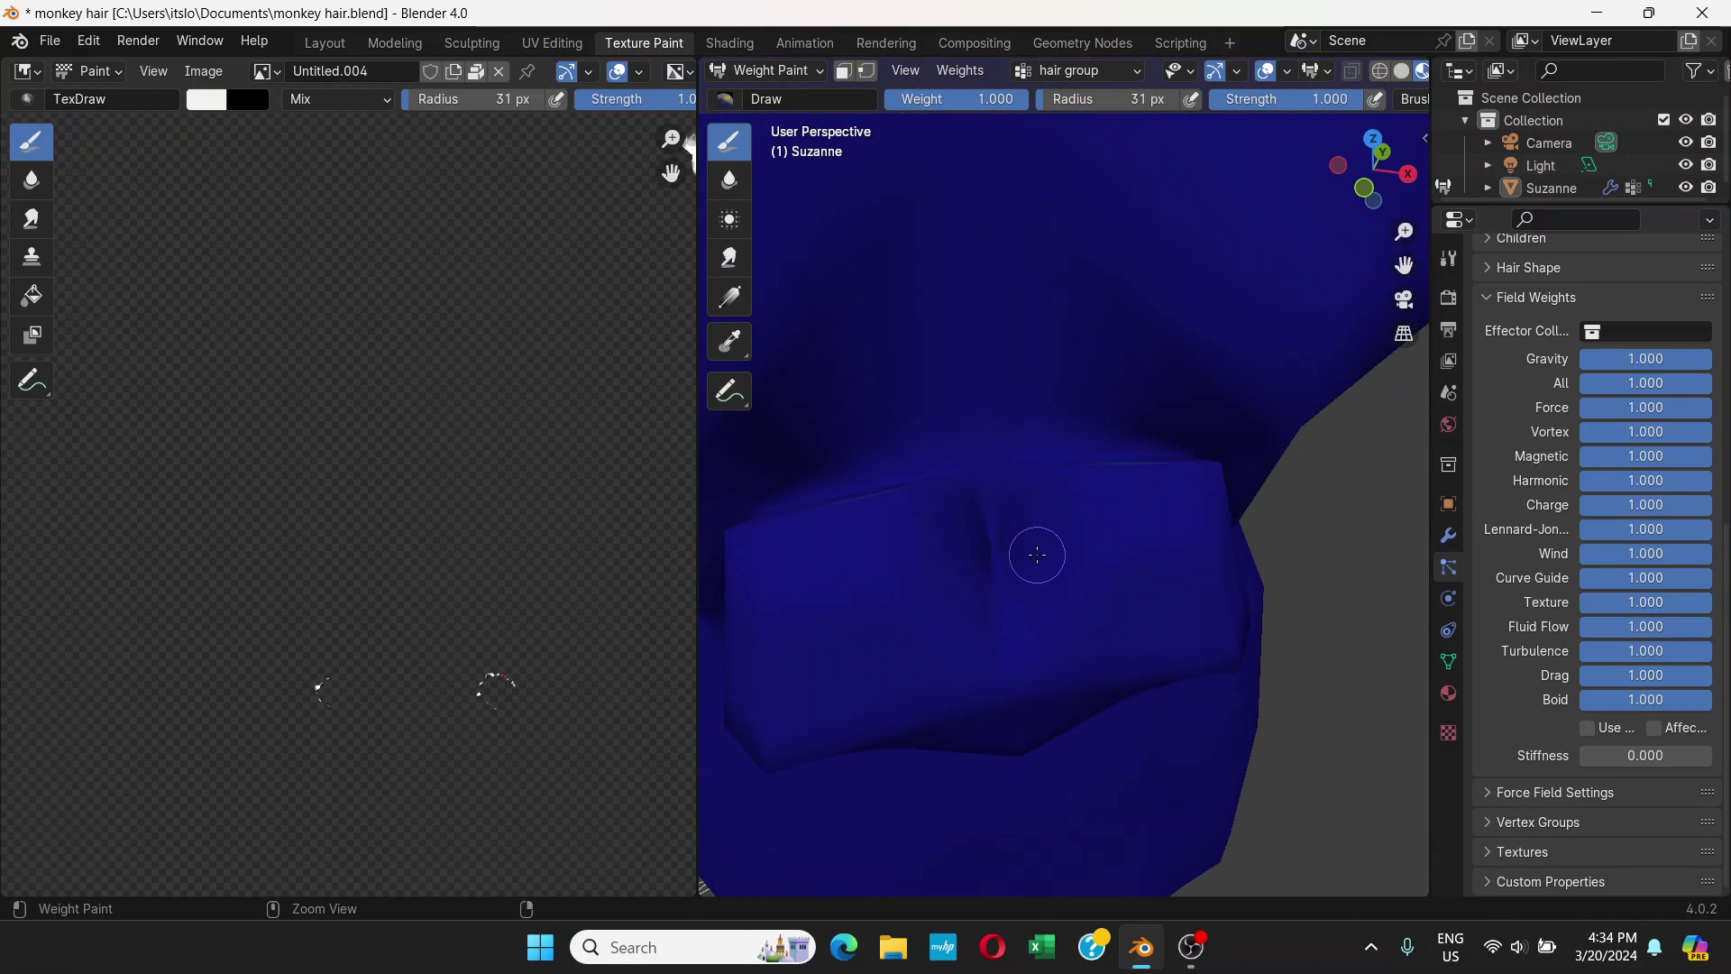
pyautogui.scroll(-5, 1088, 426)
pyautogui.scroll(1, 1090, 417)
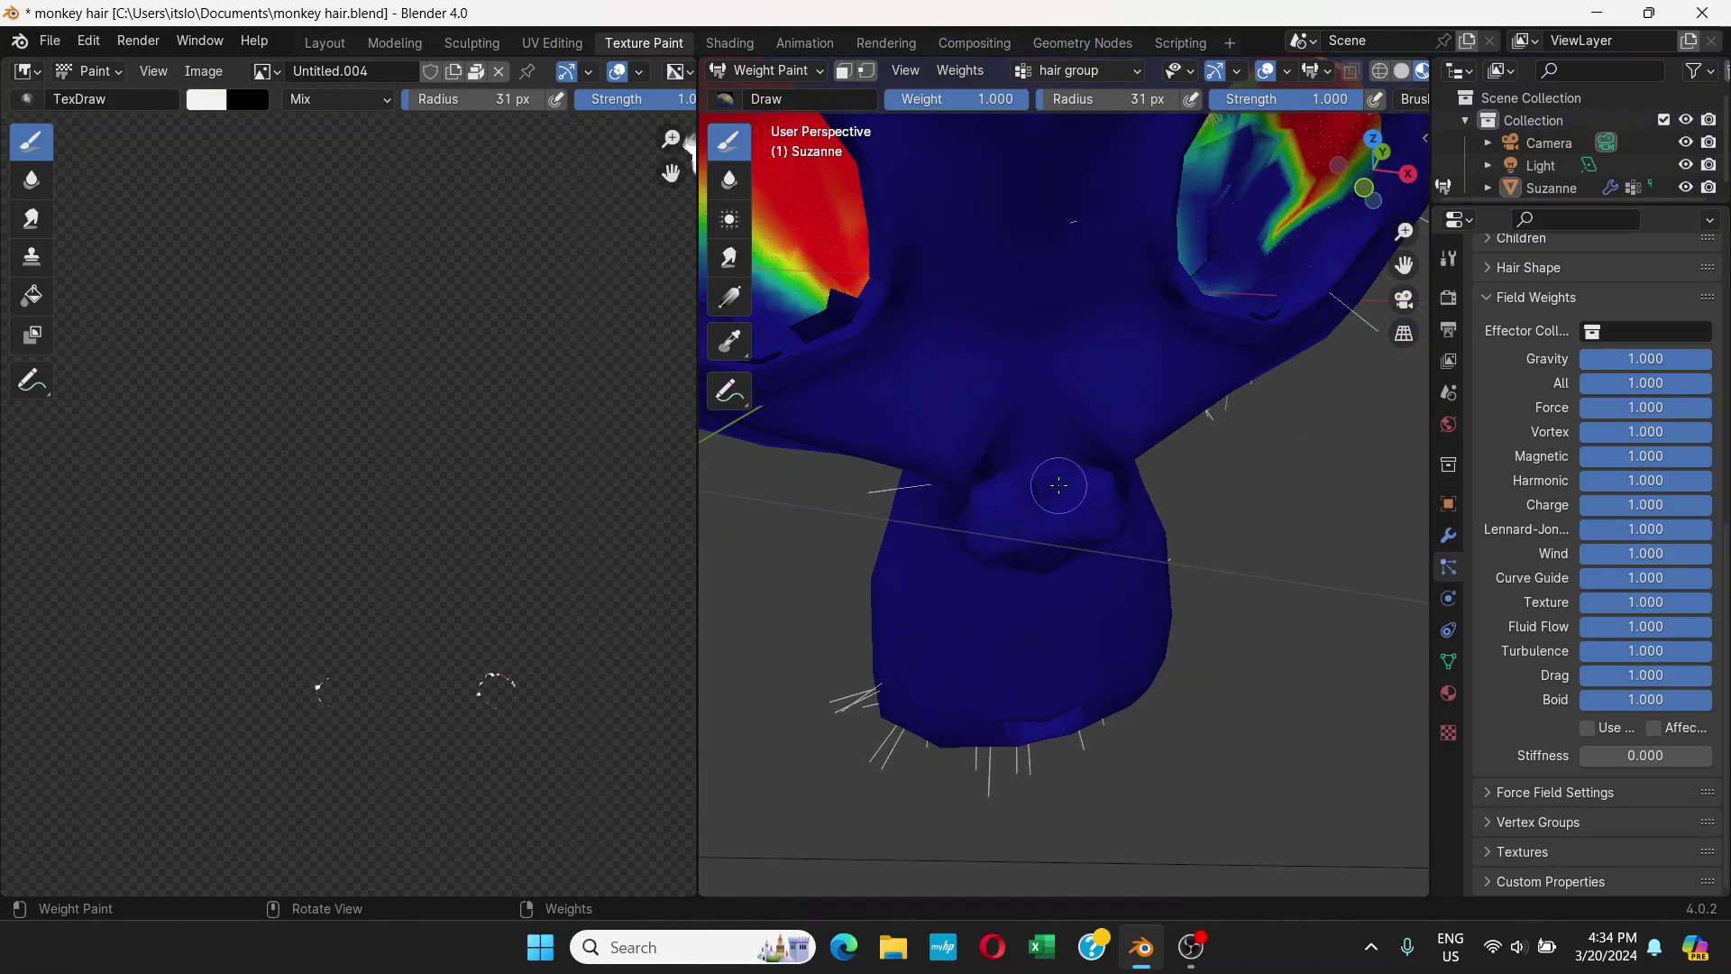
pyautogui.moveTo(1059, 486); pyautogui.dragTo(1064, 433, button='middle')
pyautogui.moveTo(944, 392); pyautogui.dragTo(1074, 431, button='middle')
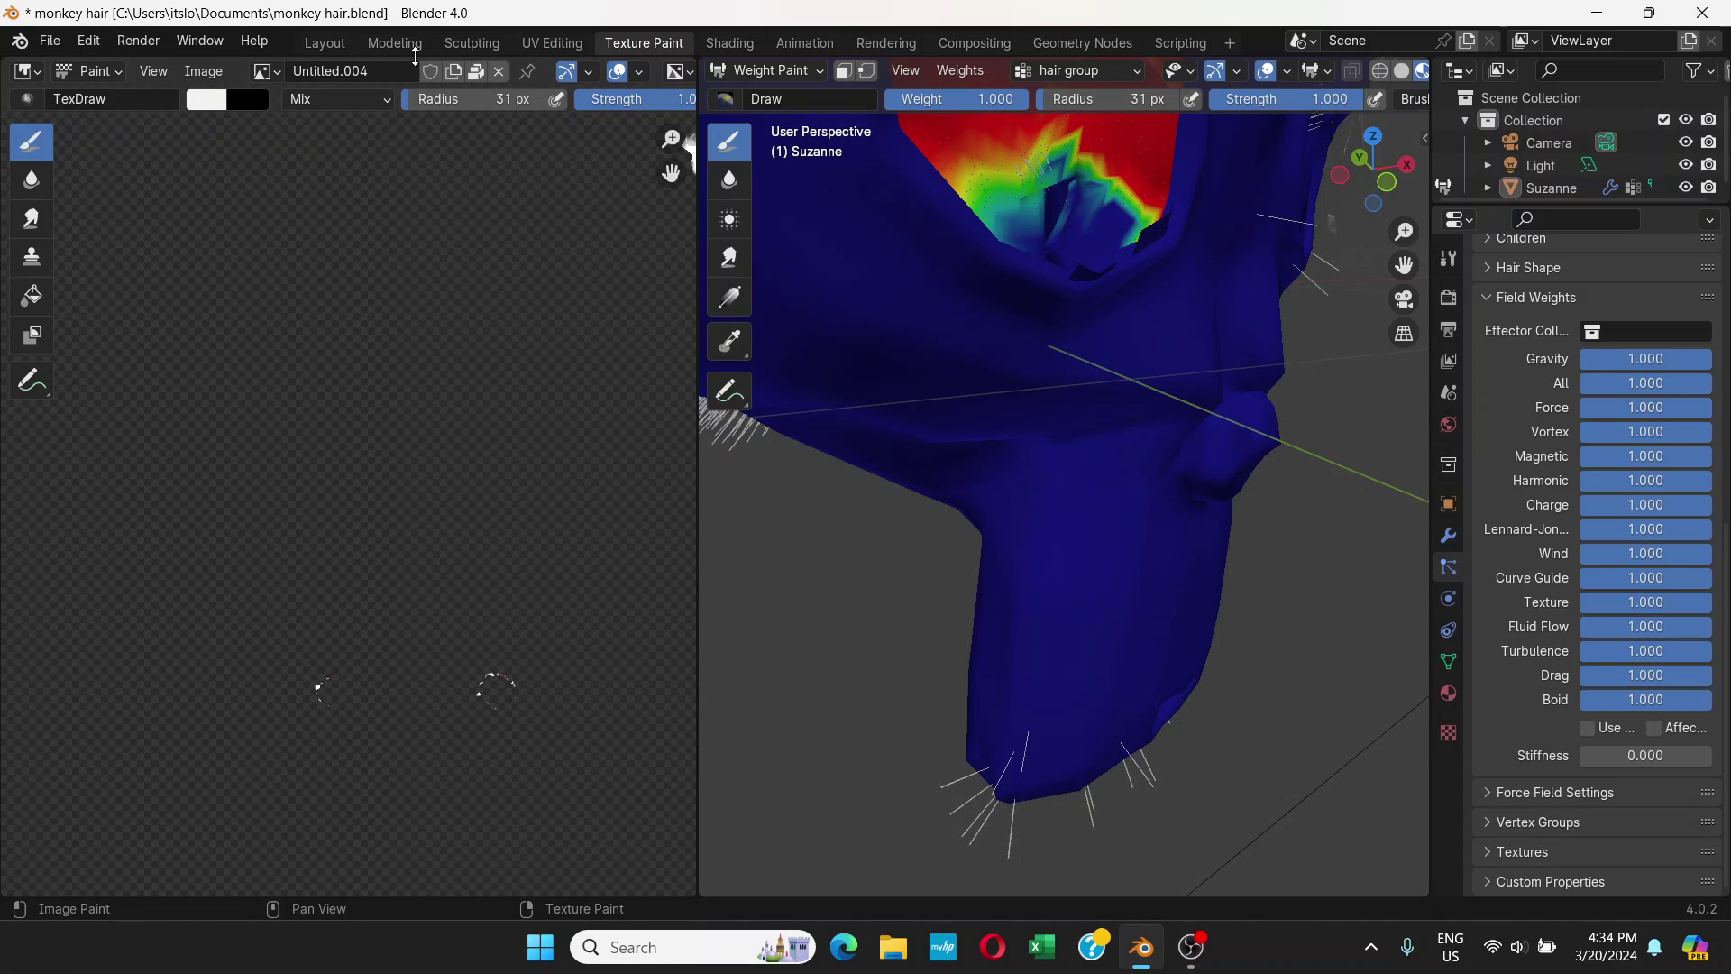
pyautogui.click(326, 46)
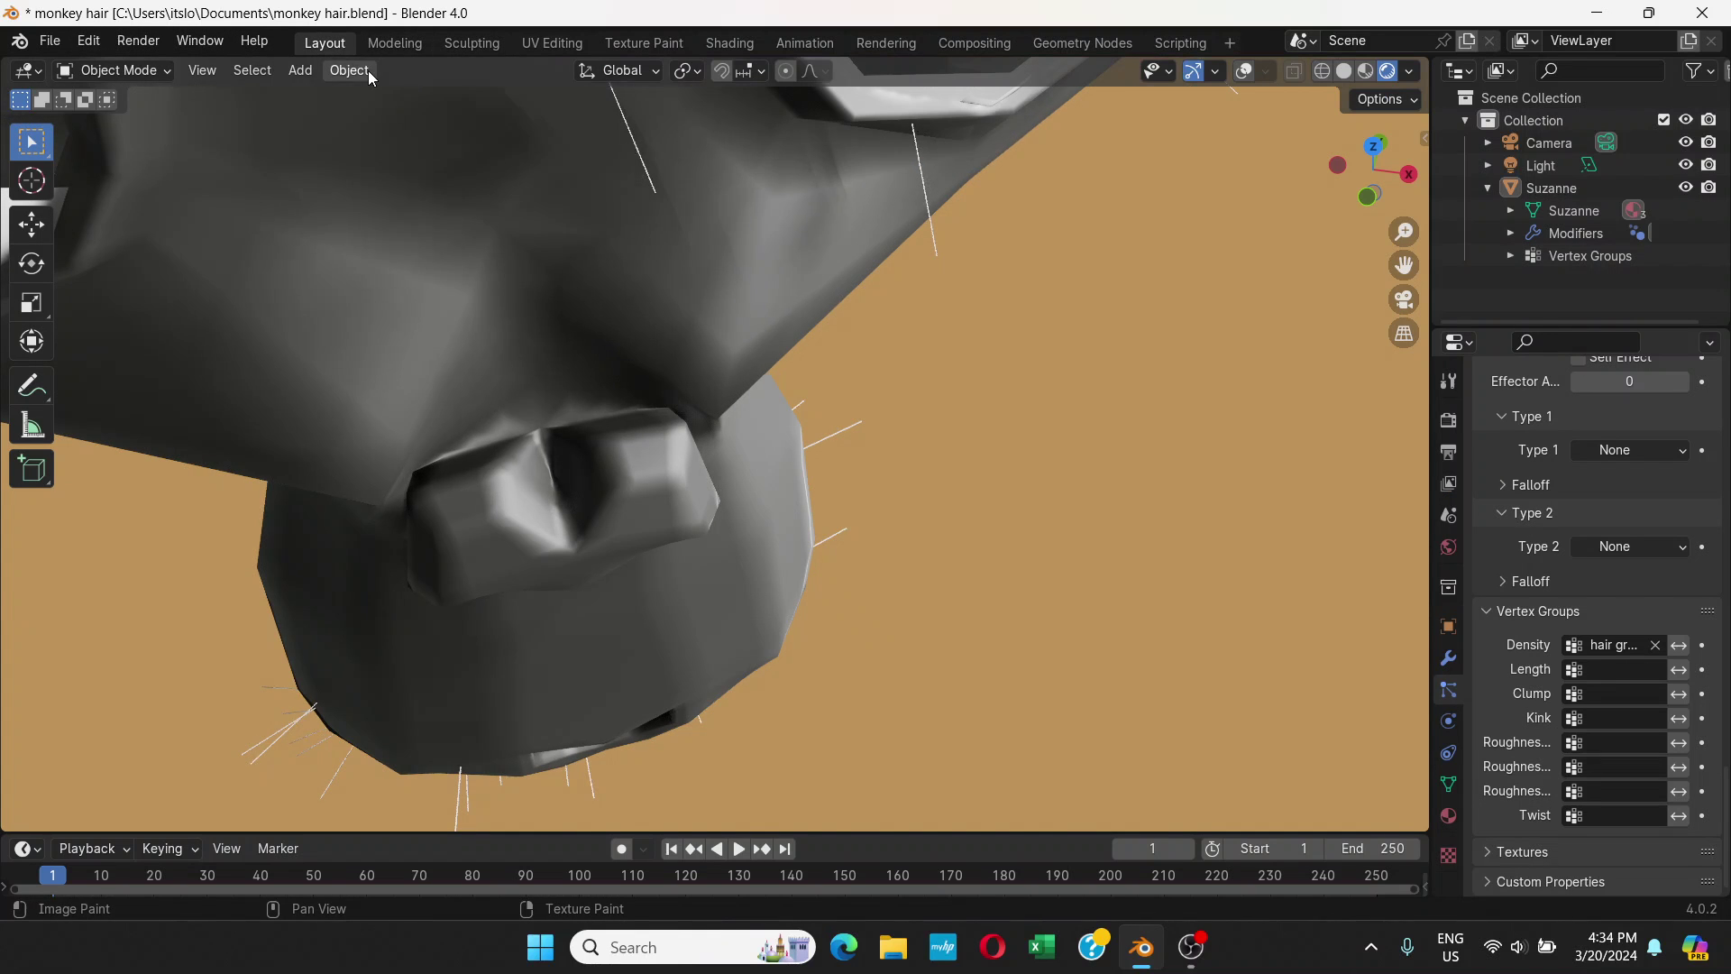
pyautogui.scroll(-2, 638, 381)
pyautogui.moveTo(638, 381); pyautogui.dragTo(640, 292, button='middle')
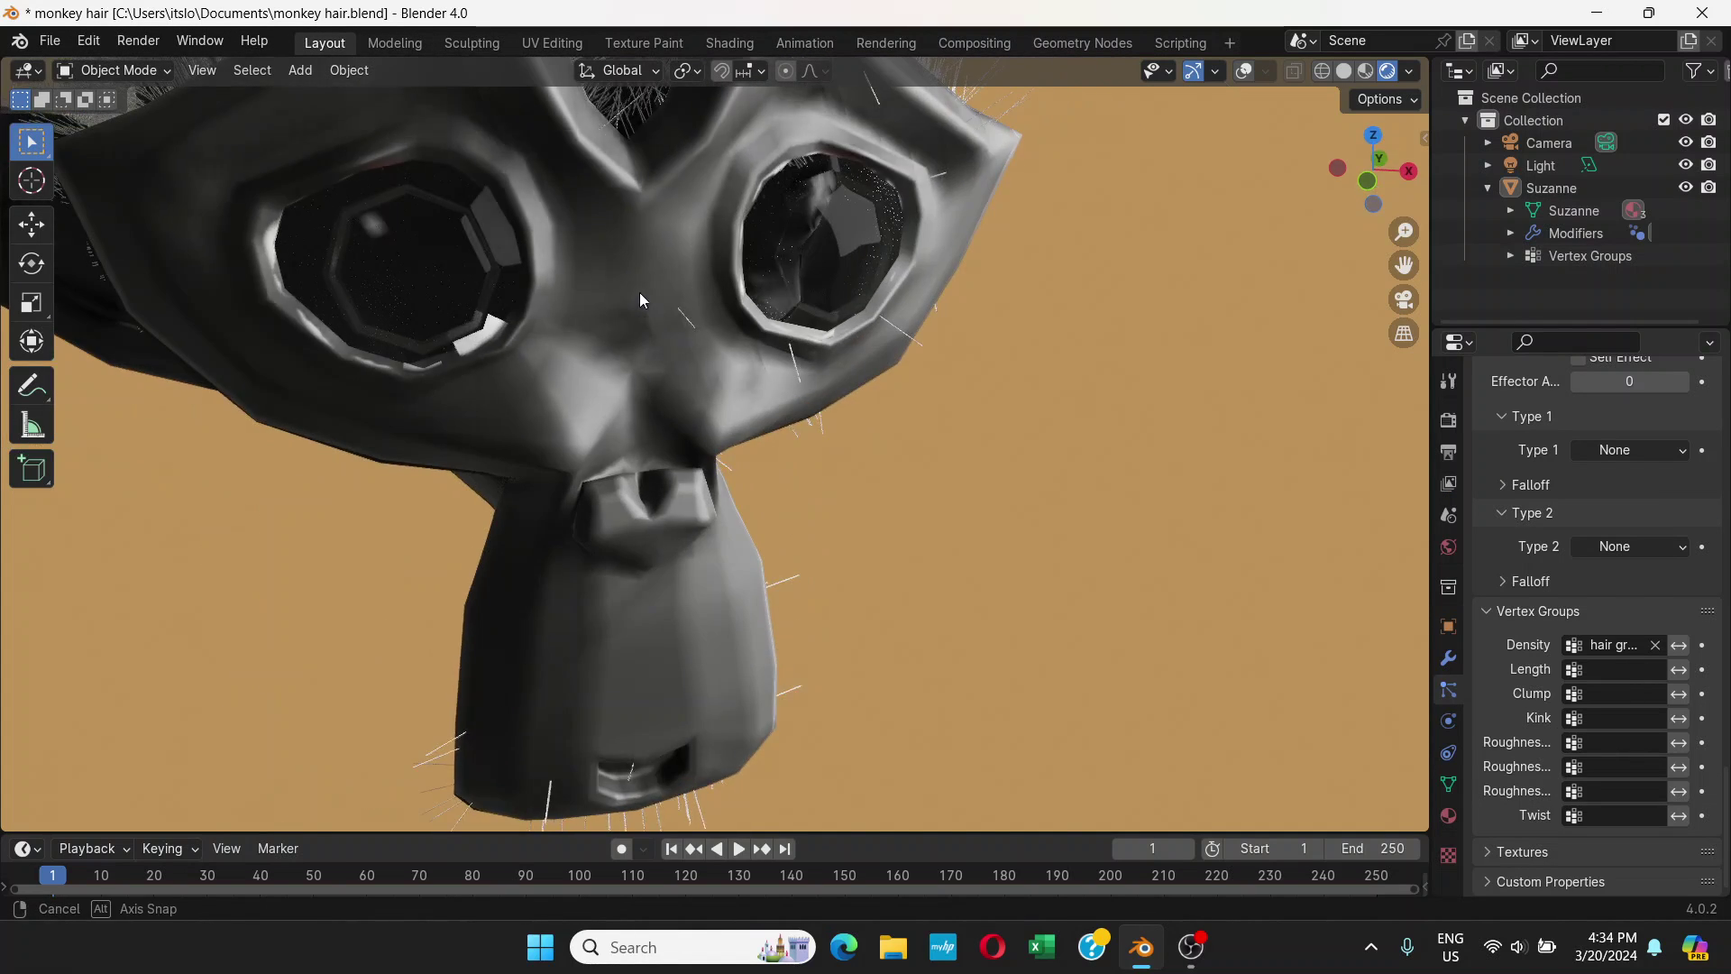
pyautogui.moveTo(676, 436); pyautogui.dragTo(885, 414, button='middle')
pyautogui.scroll(-6, 756, 415)
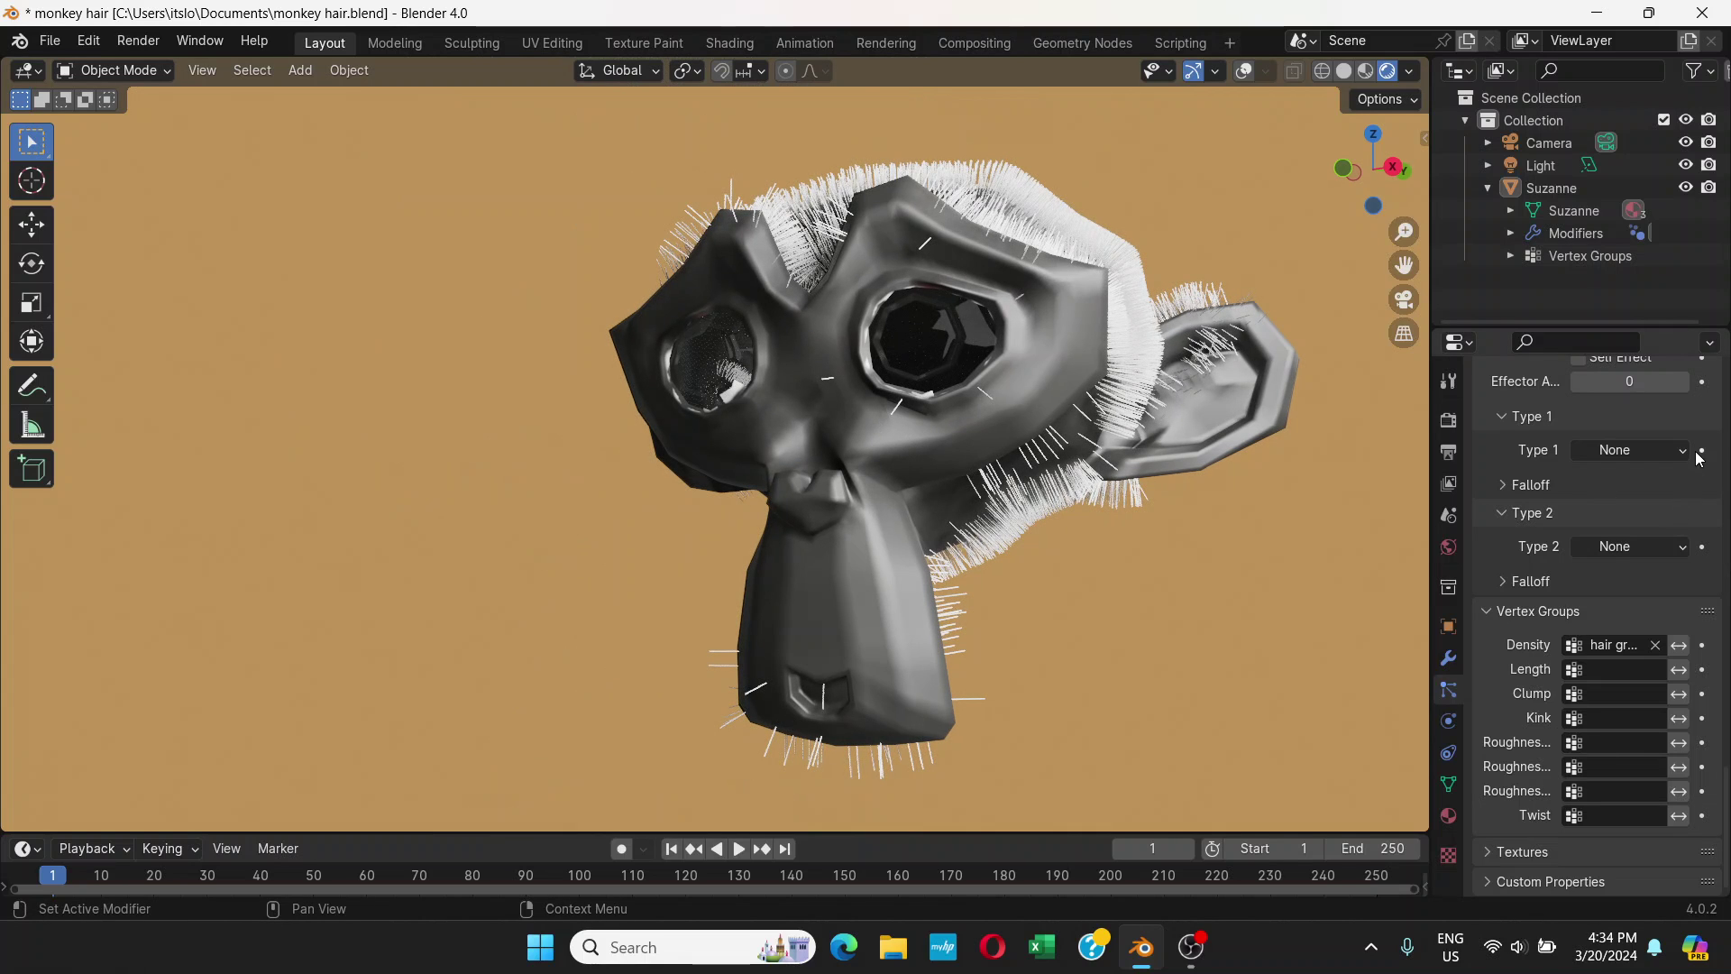